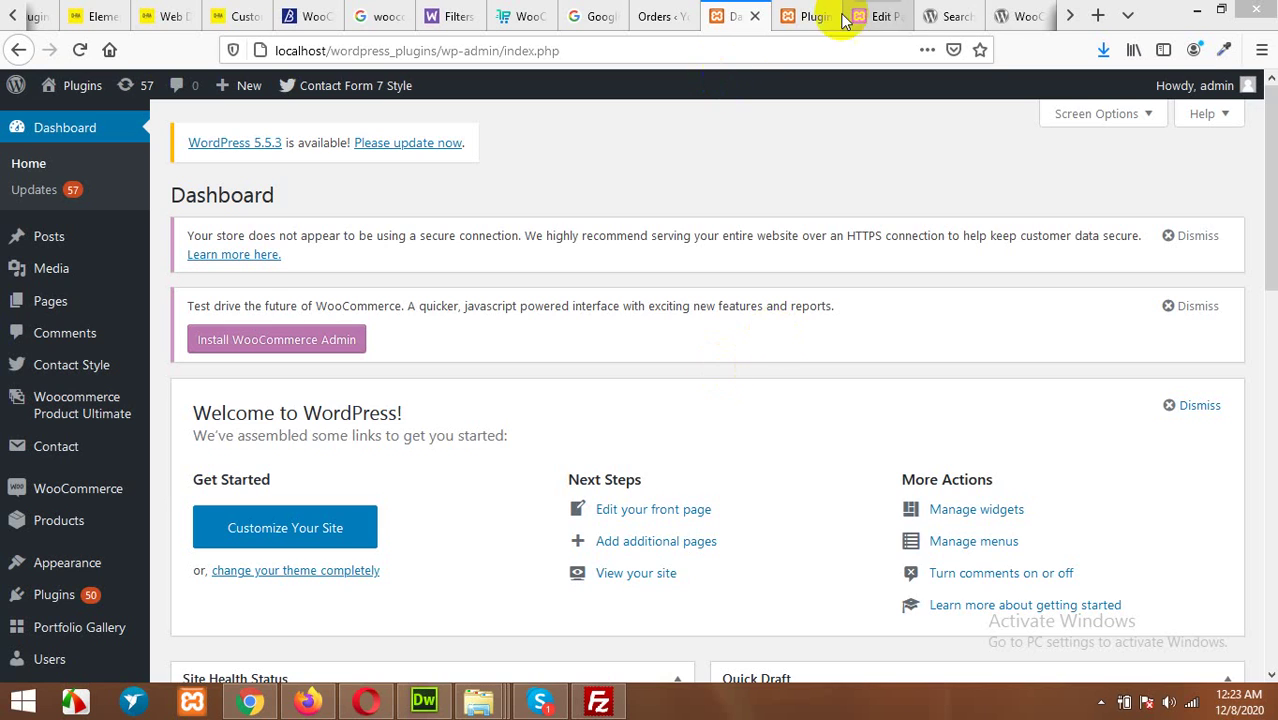
Open products.csv from the desktop in Excel, dismiss the activation wizard and look through the product rows.
left_click(1196, 9)
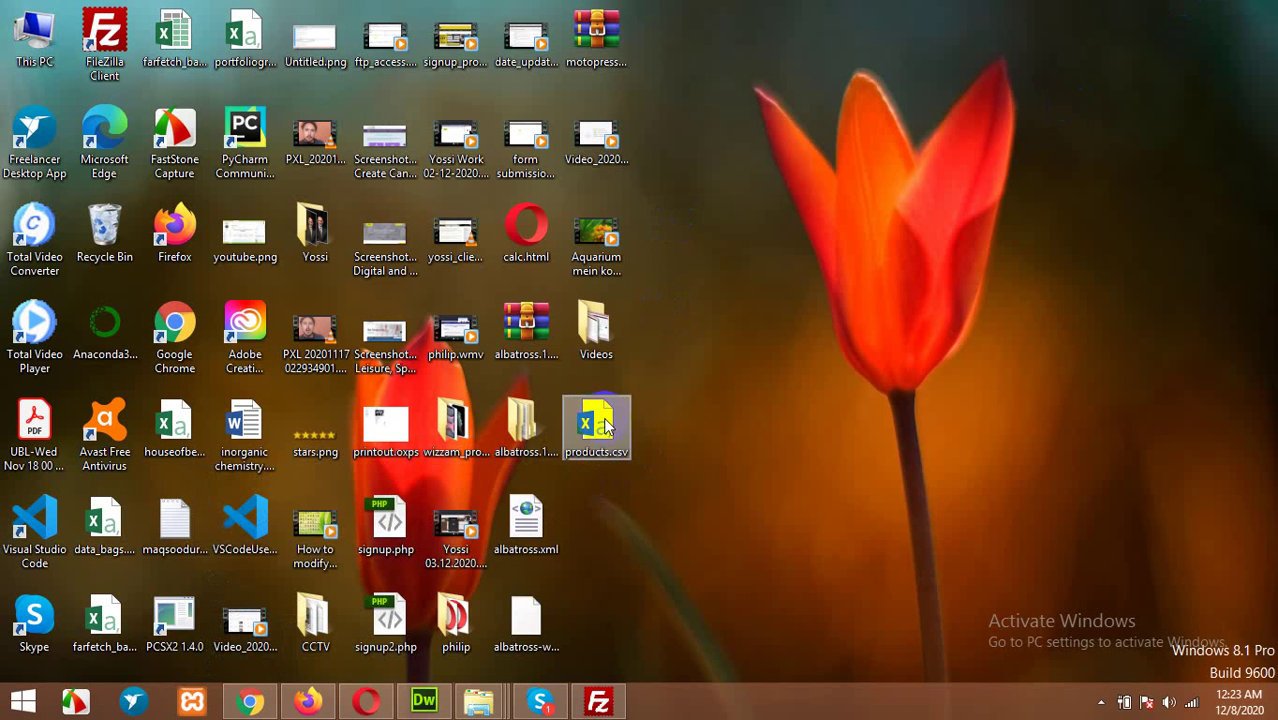
left_click(603, 421)
double_click(603, 421)
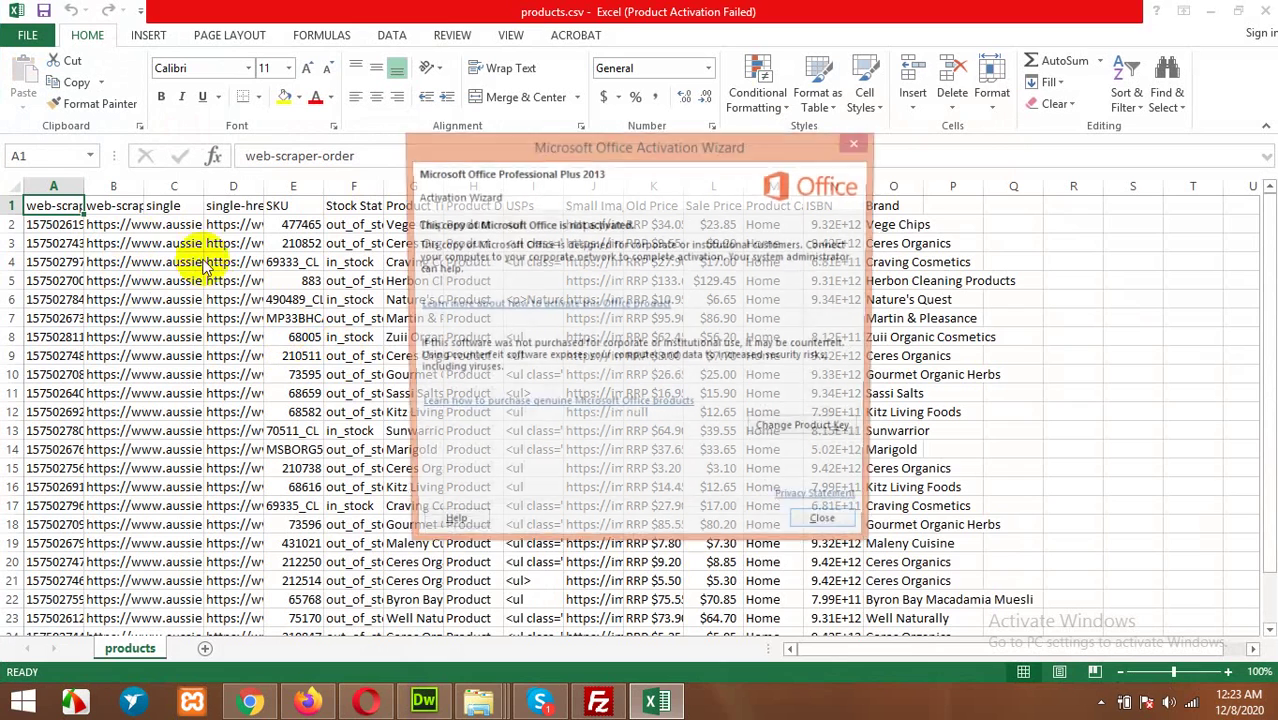
left_click(816, 525)
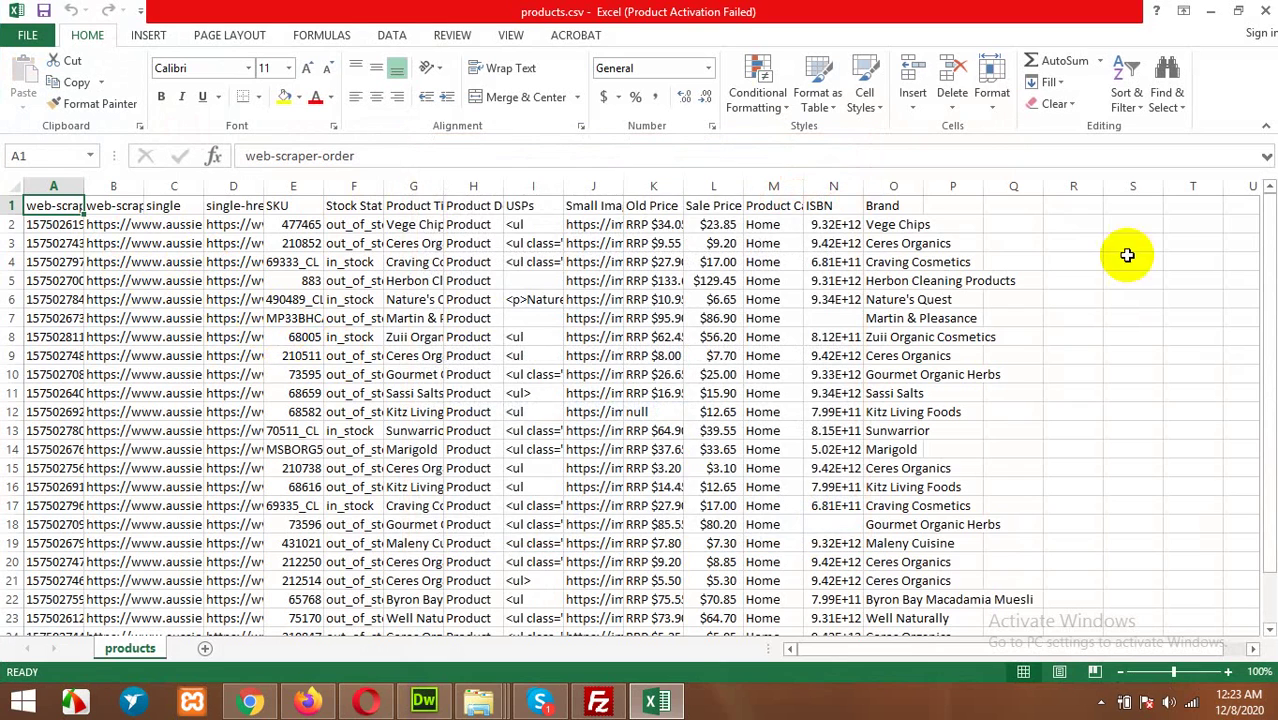
left_click_drag(1266, 253, 1270, 371)
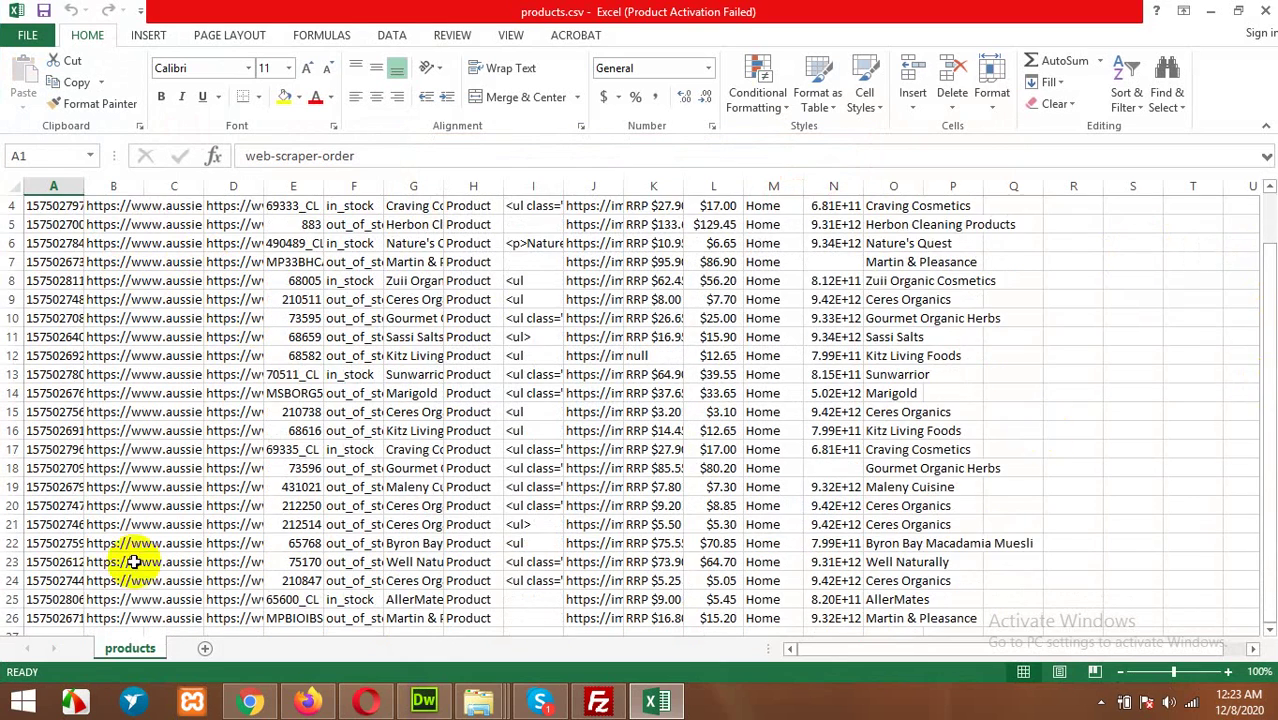
scroll(60, 520, "up", 1)
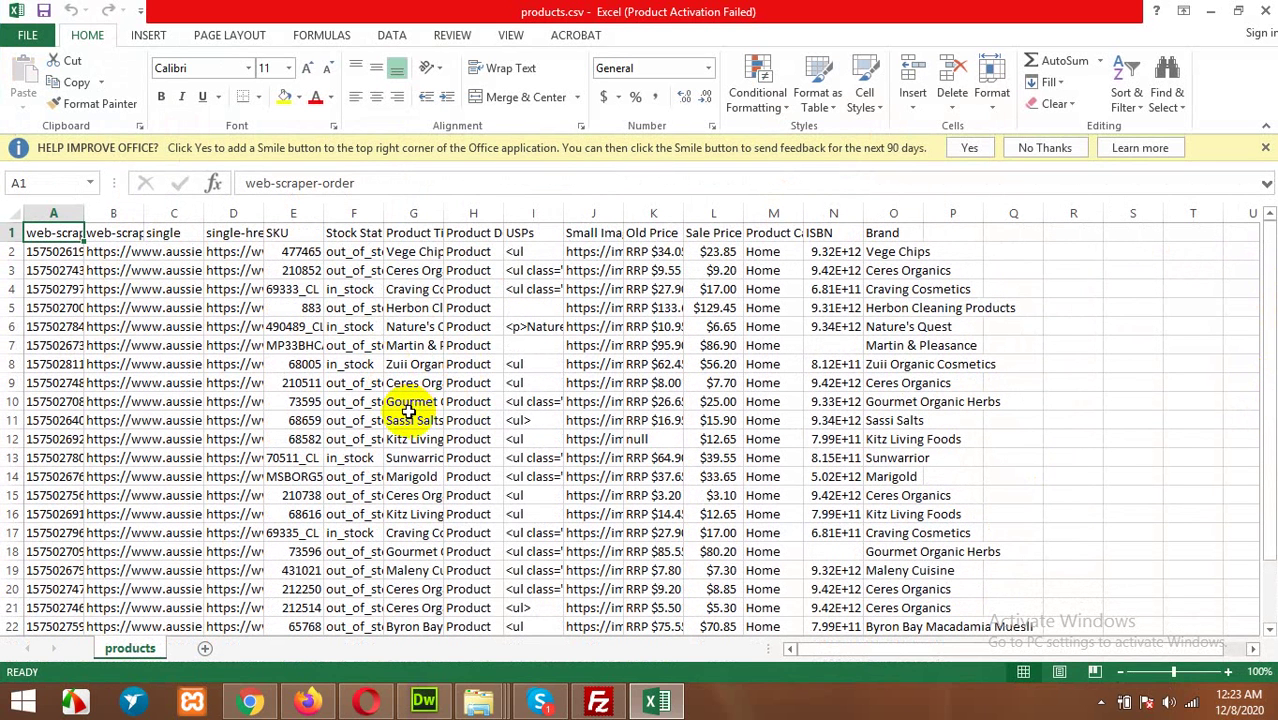
Switch to Firefox and open the product import page from the WordPress store's Products list.
left_click(307, 702)
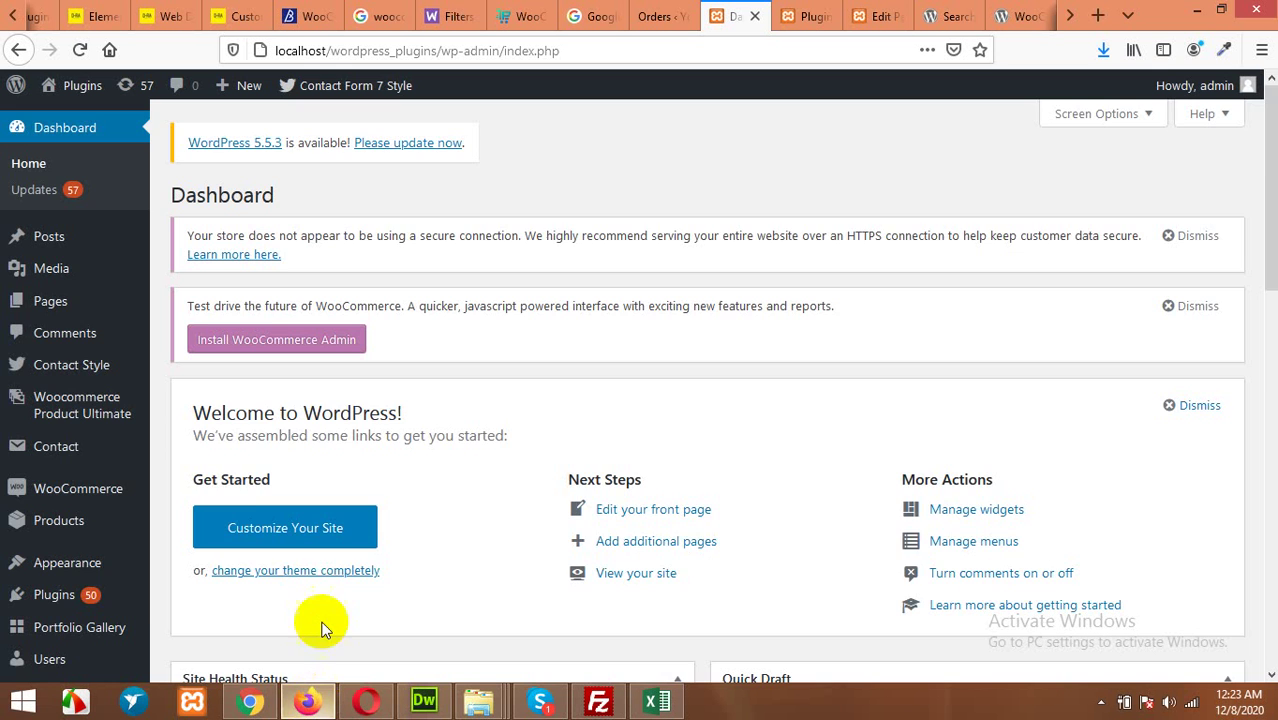
scroll(299, 470, "down", 3)
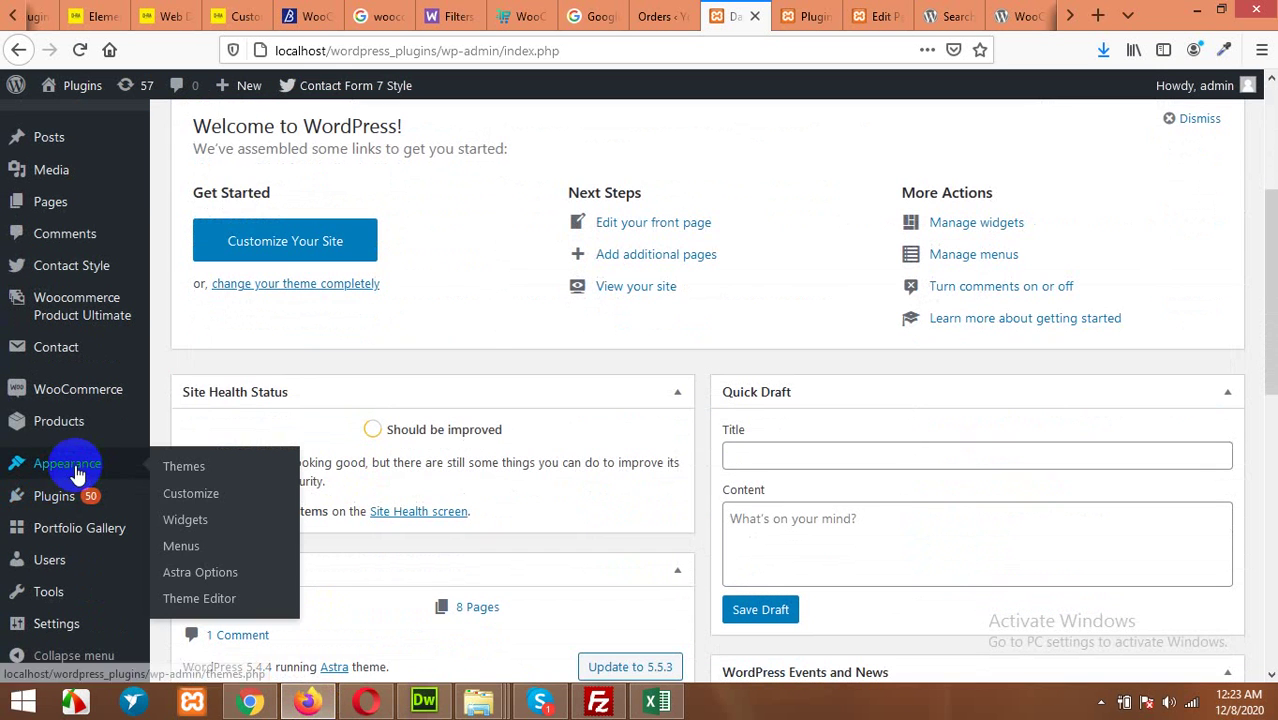
mouse_move(78, 393)
mouse_move(93, 428)
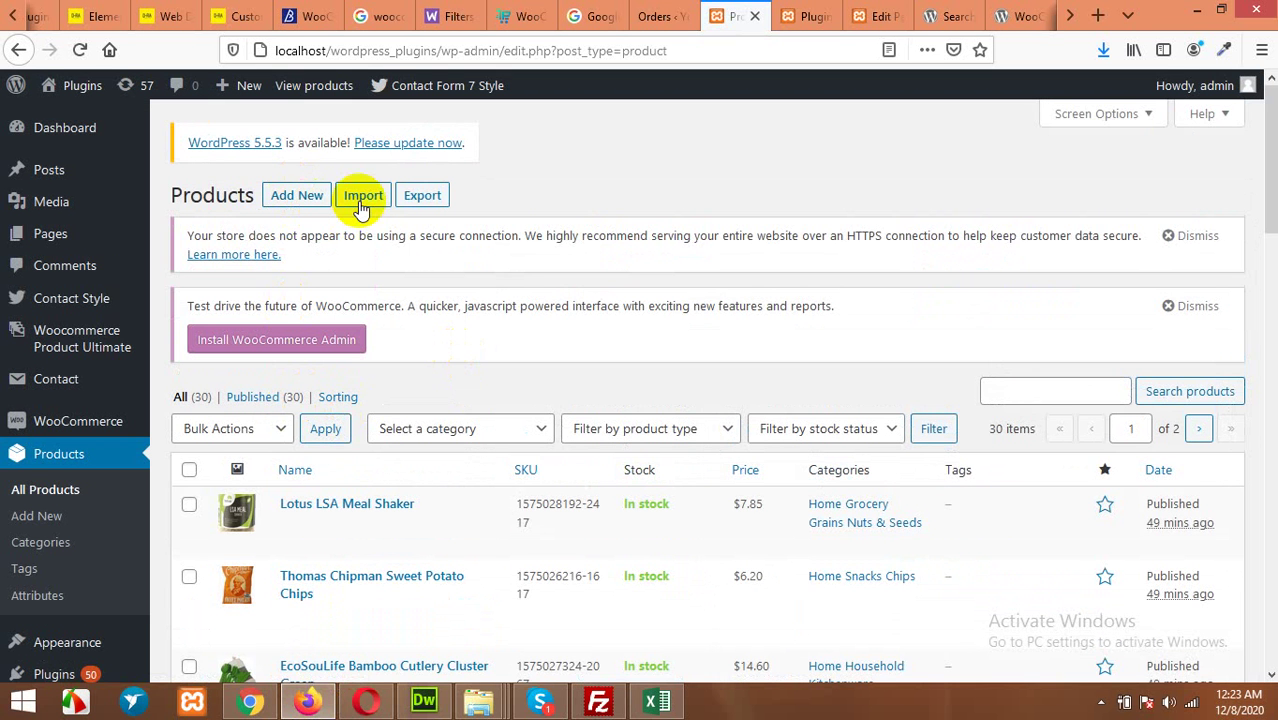
left_click(360, 197)
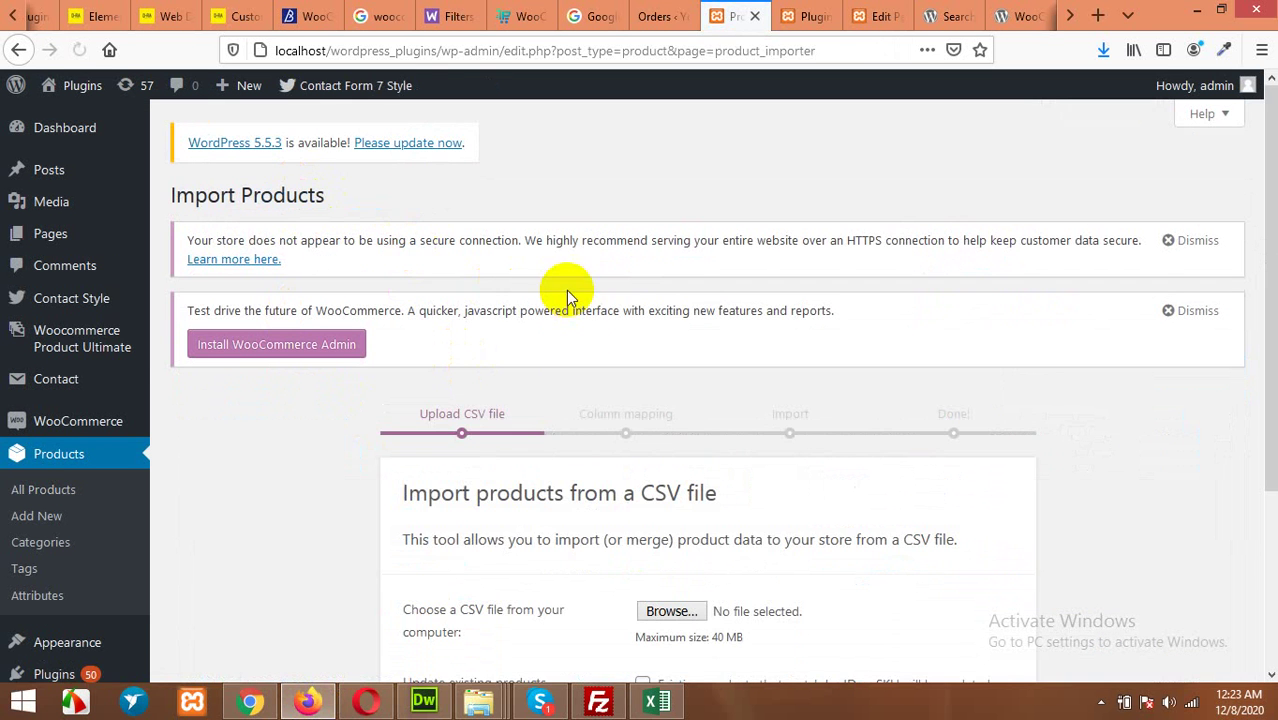
Try to upload products.csv from the desktop through the WooCommerce product importer.
scroll(582, 419, "down", 4)
left_click(668, 421)
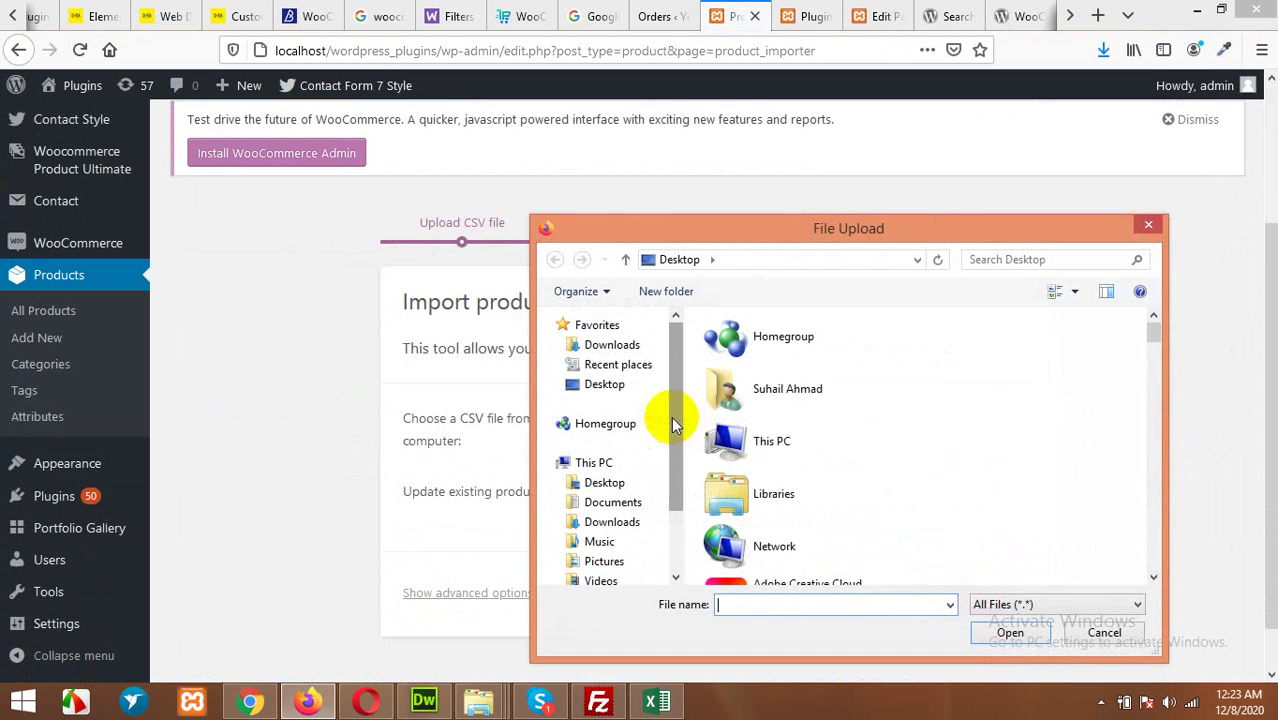
left_click(733, 438)
type("products.csv")
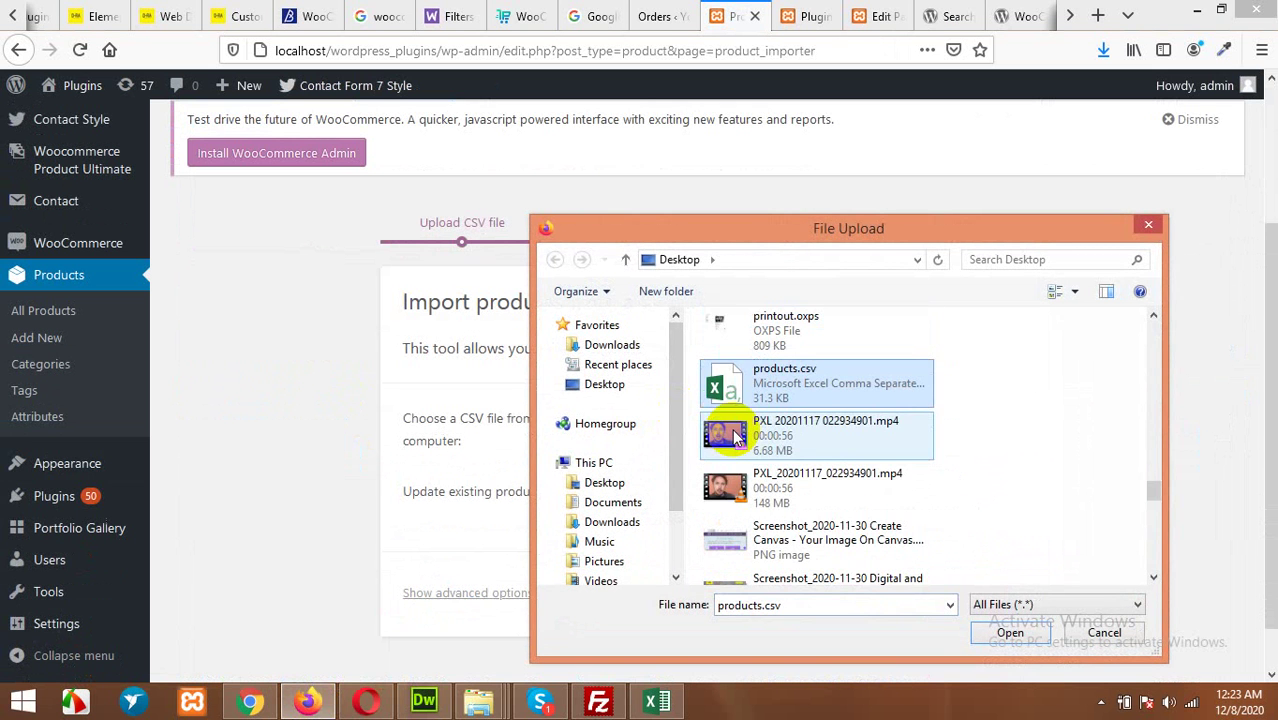
double_click(736, 391)
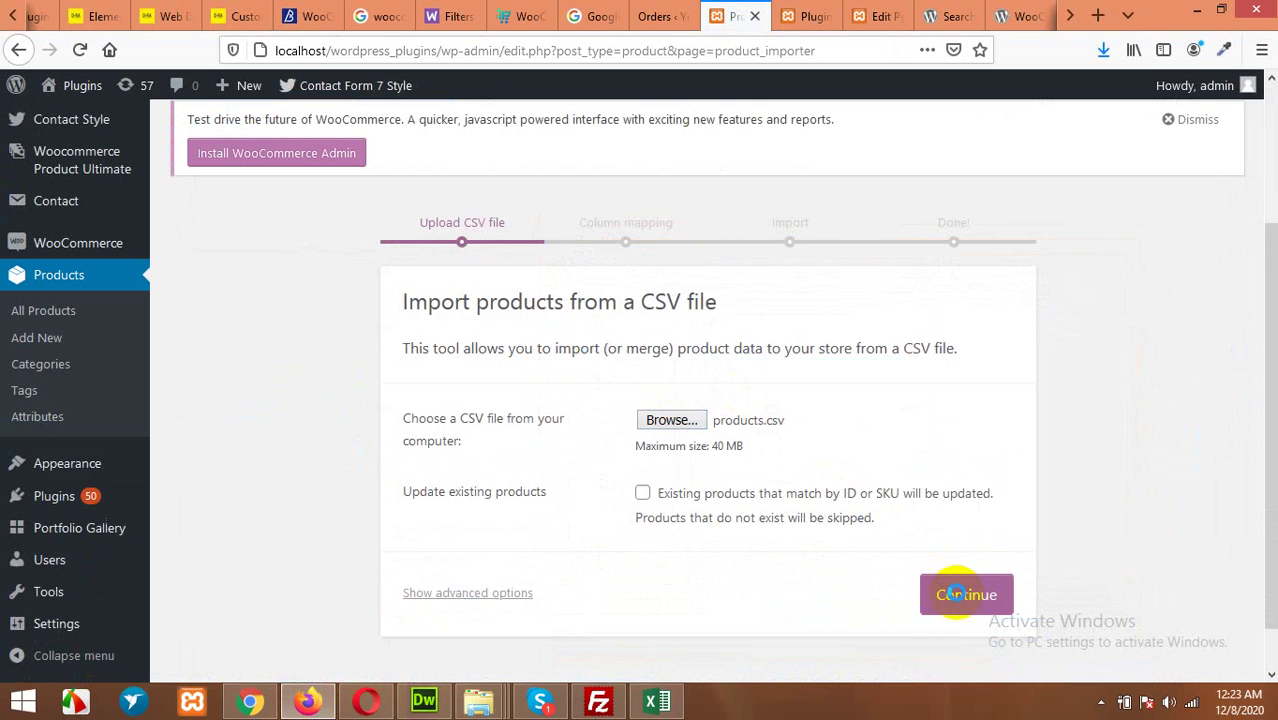
left_click(955, 594)
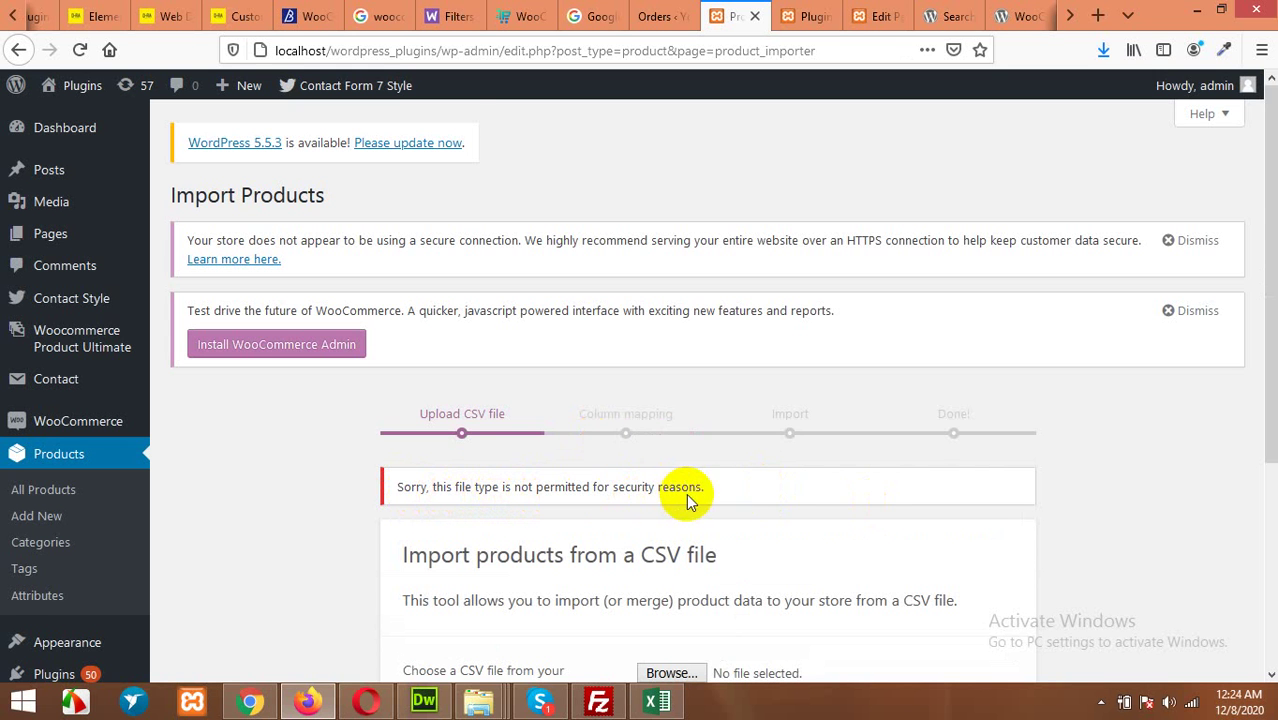
scroll(753, 512, "down", 2)
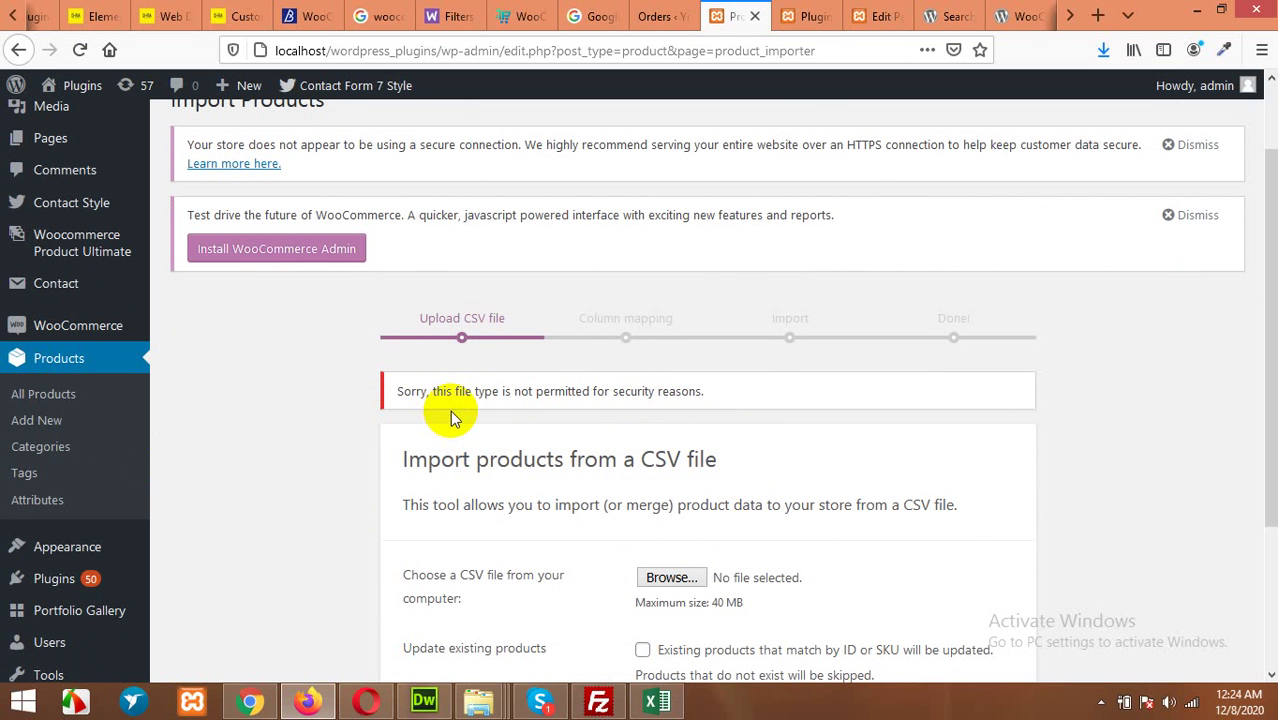
Switch to Excel and examine the SKU, stock status, product title, description, image URL, sale price and product category columns of products.csv.
left_click(656, 700)
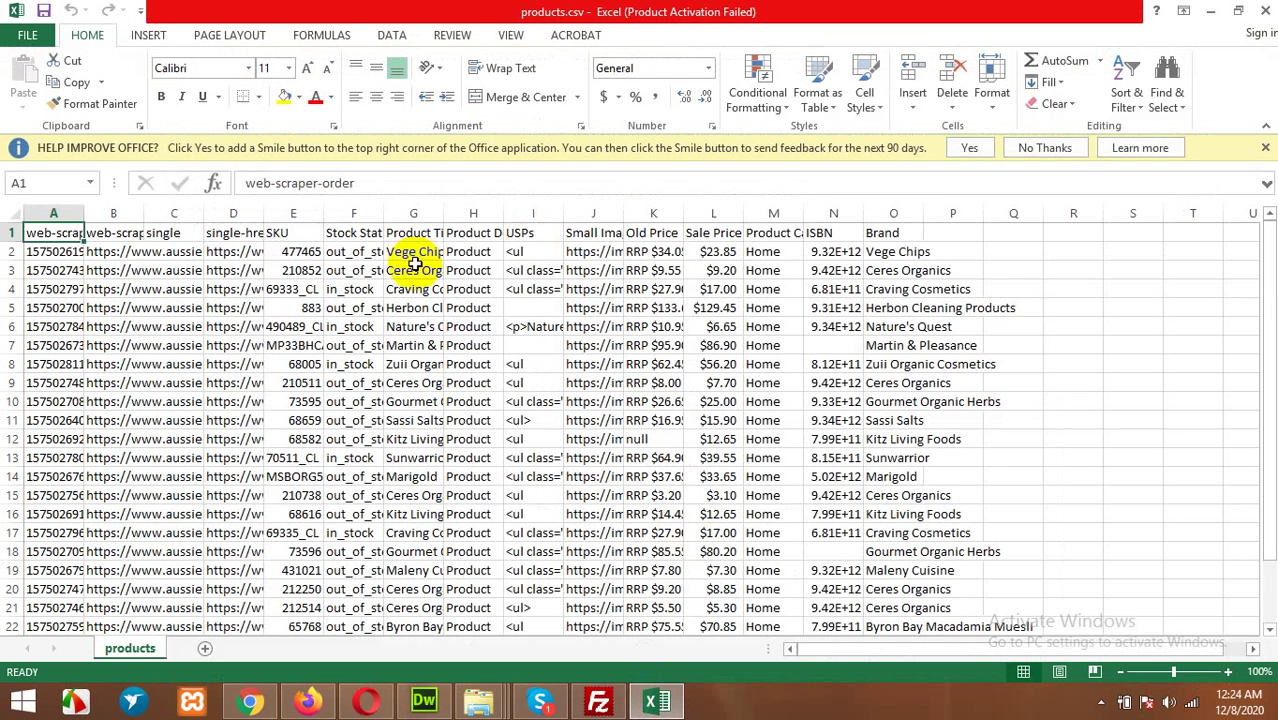
left_click(171, 251)
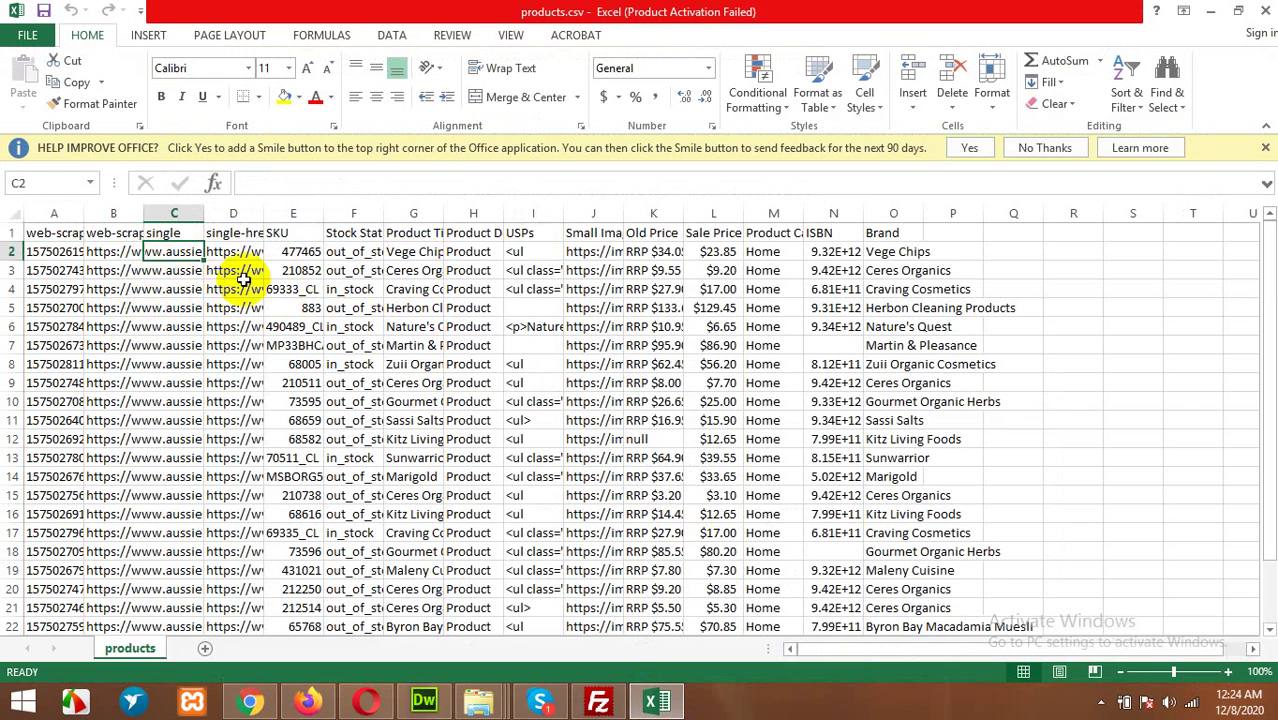
left_click(310, 251)
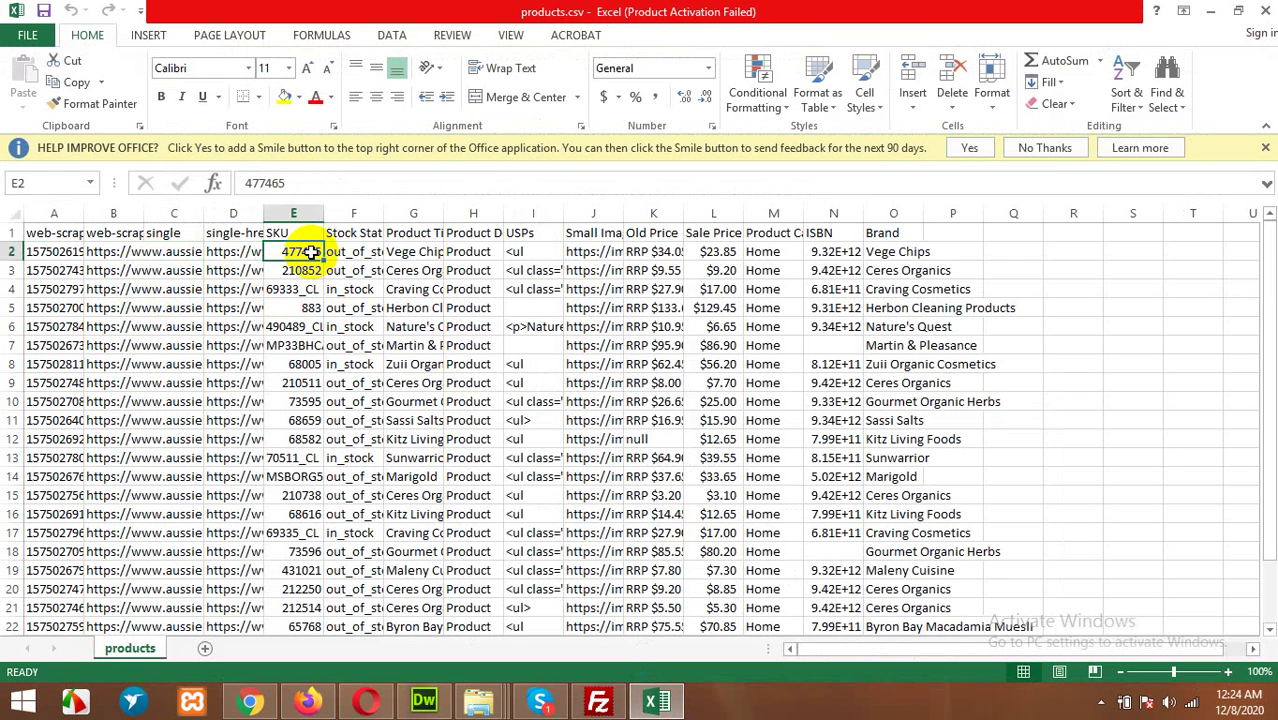
left_click(370, 250)
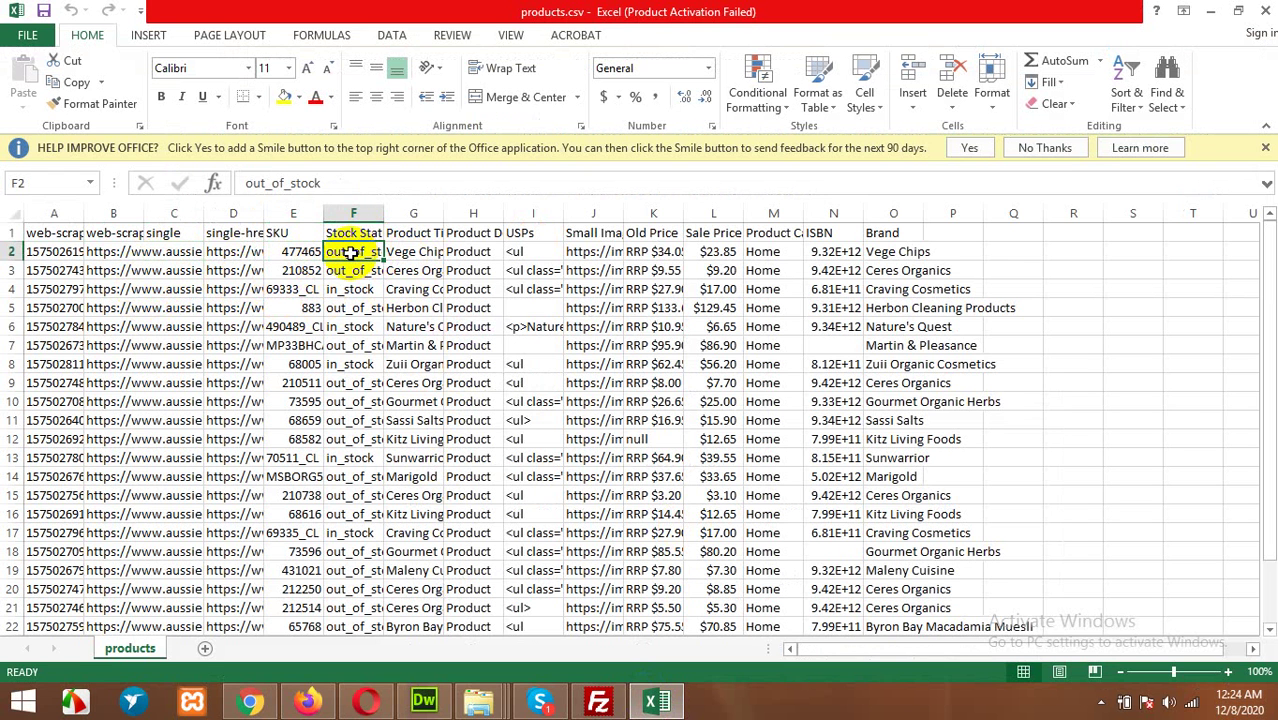
left_click(414, 250)
left_click(418, 236)
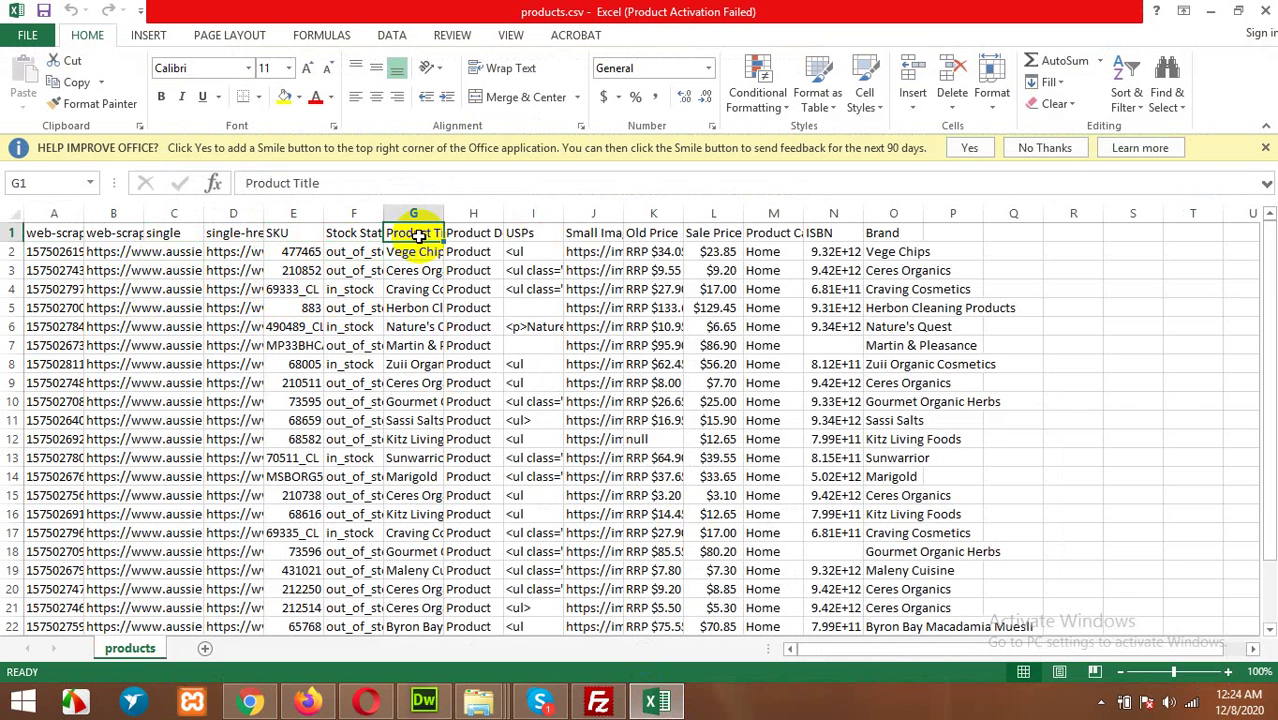
left_click_drag(444, 213, 463, 214)
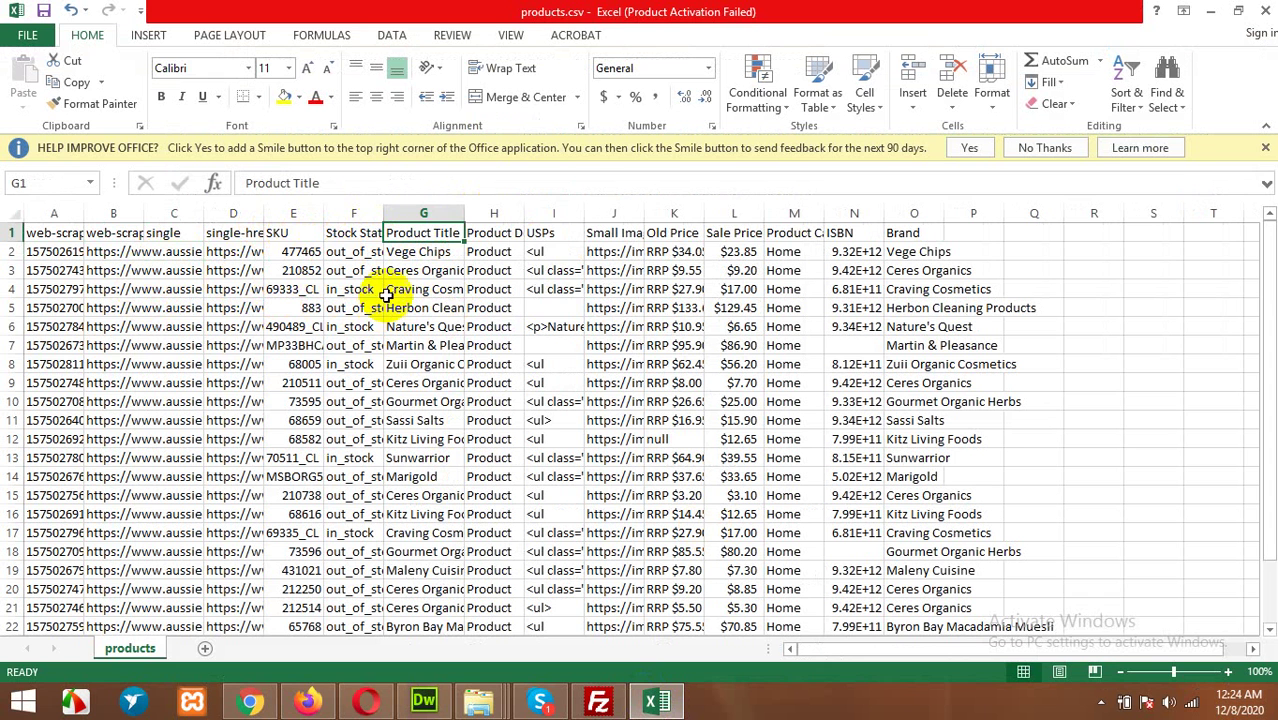
left_click(490, 231)
left_click(612, 232)
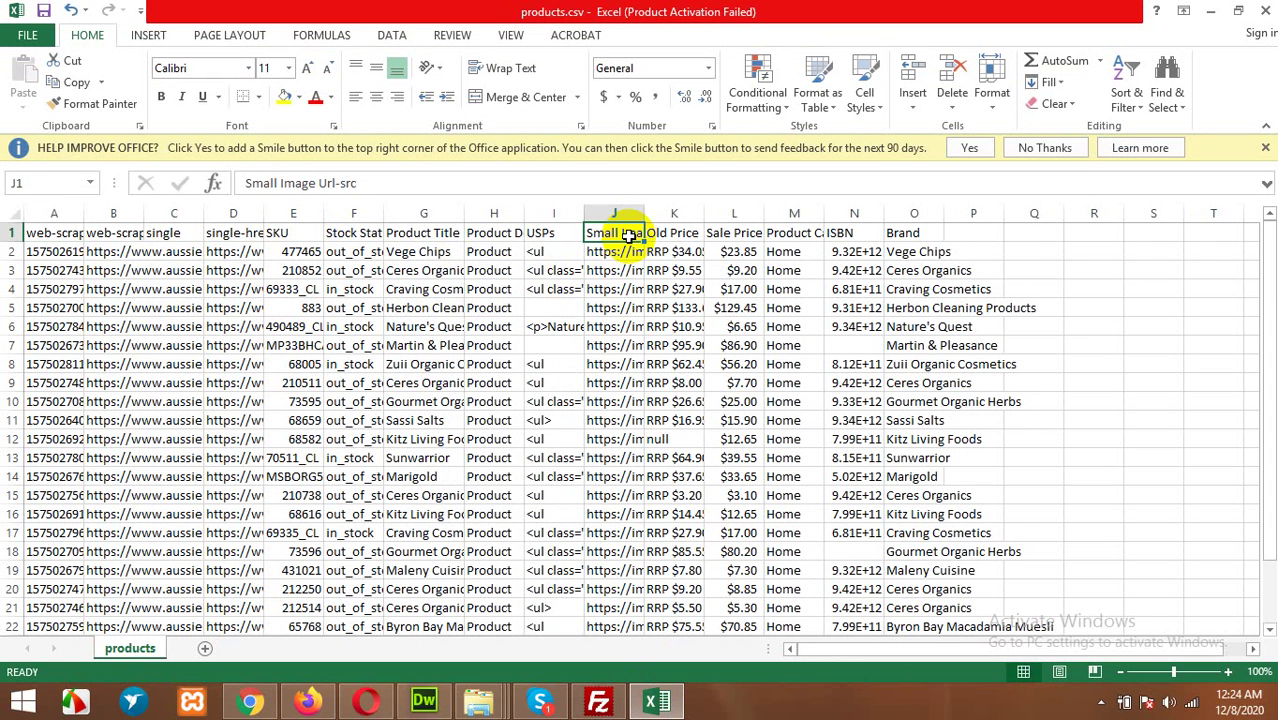
left_click(620, 252)
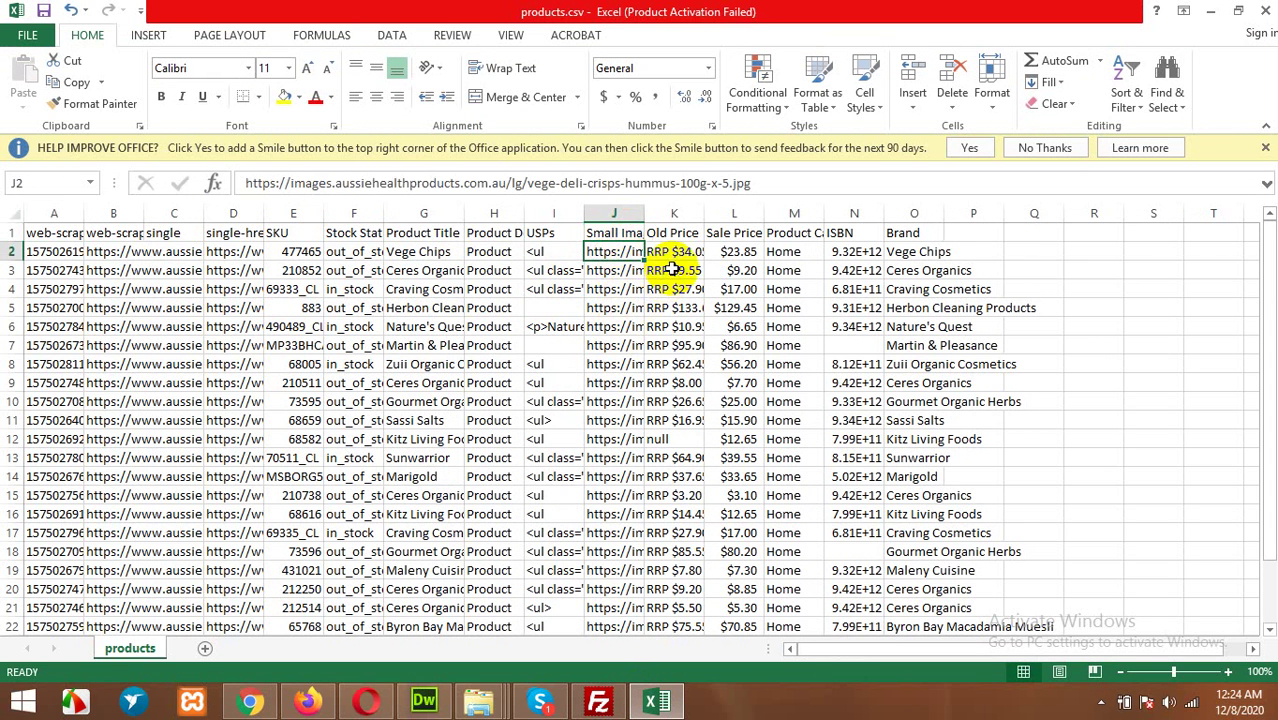
left_click(734, 251)
left_click(800, 252)
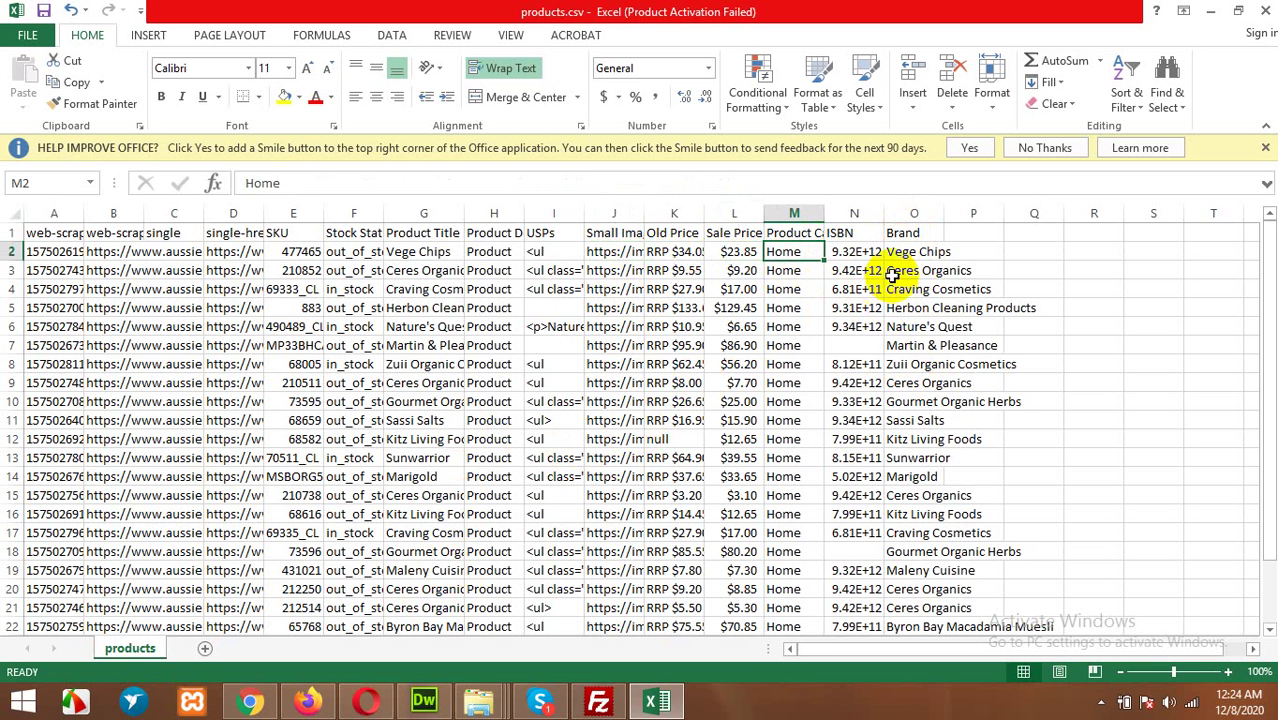
Switch back to Firefox and open the WordPress page for adding new plugins.
left_click(308, 701)
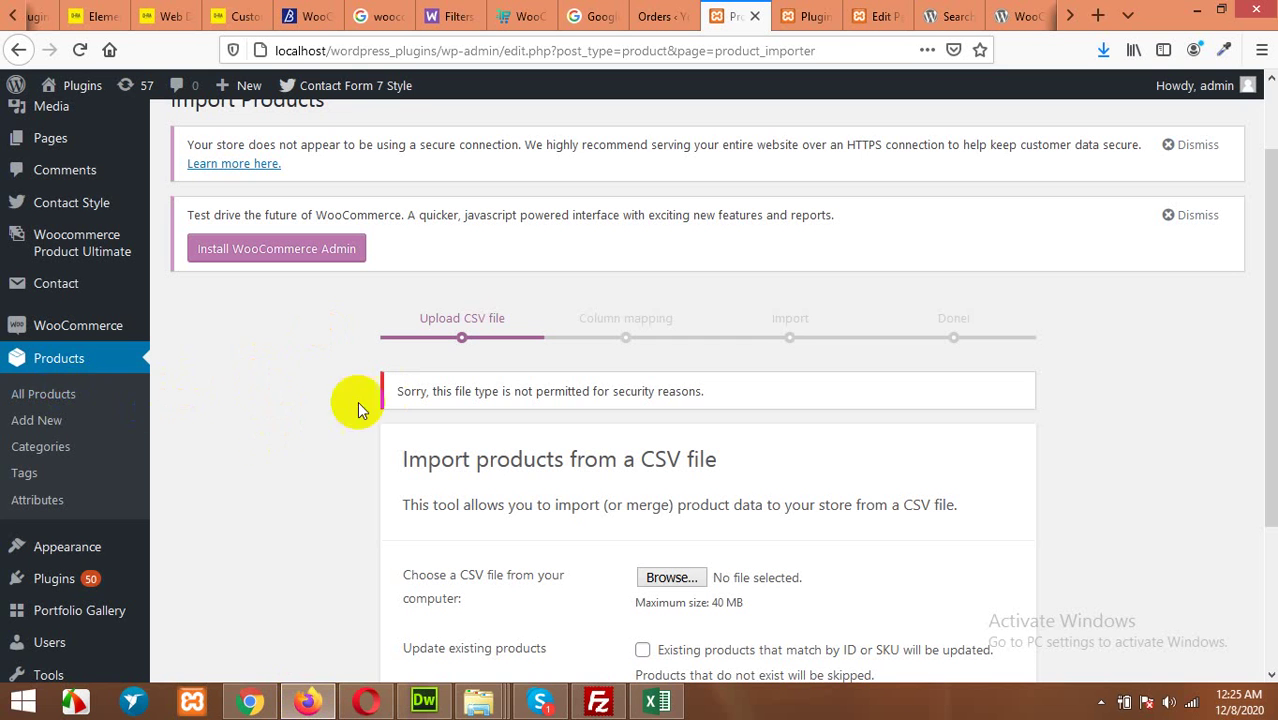
left_click(57, 398)
scroll(278, 424, "down", 3)
mouse_move(53, 495)
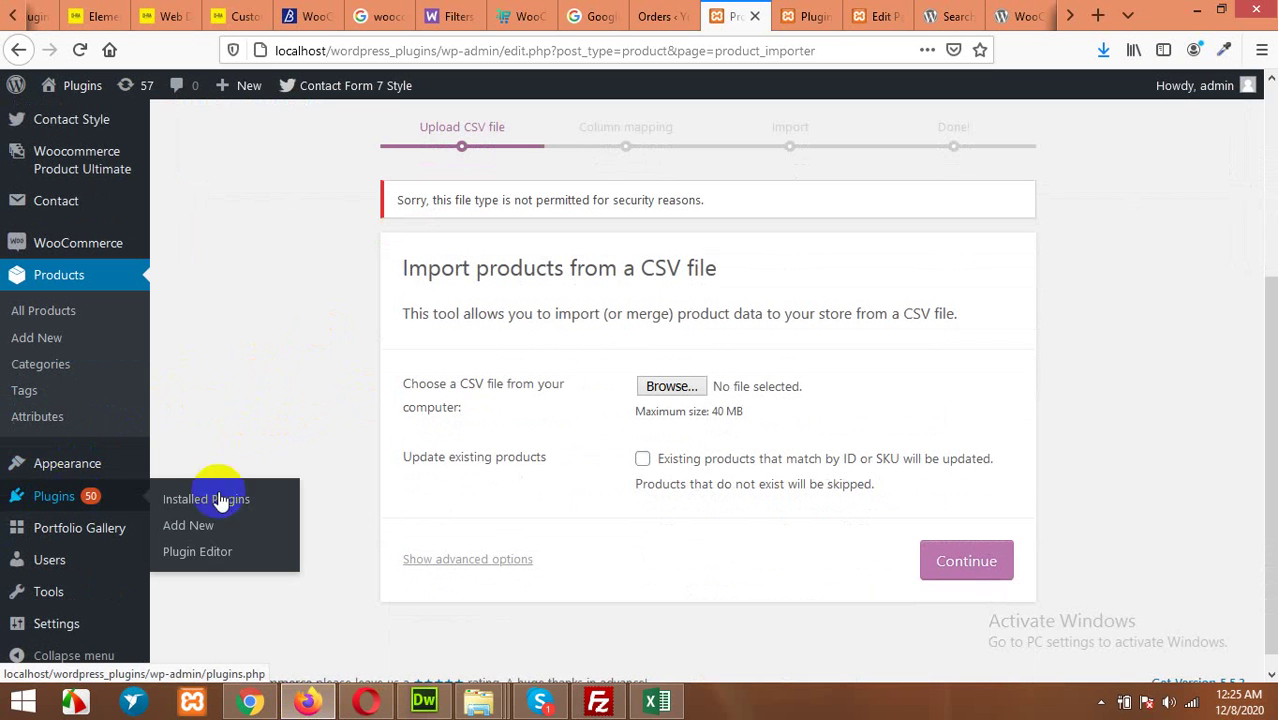
left_click(199, 535)
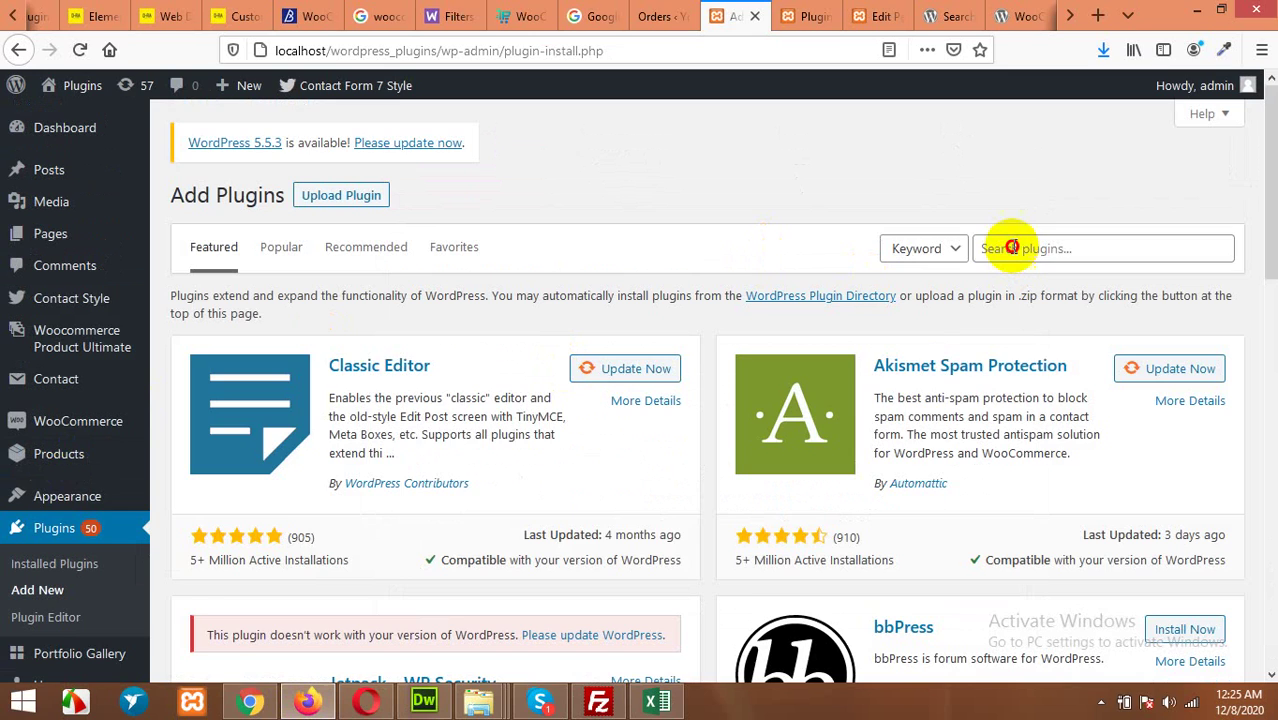
Search the plugin directory for "woocommerce csv import".
left_click(1013, 248)
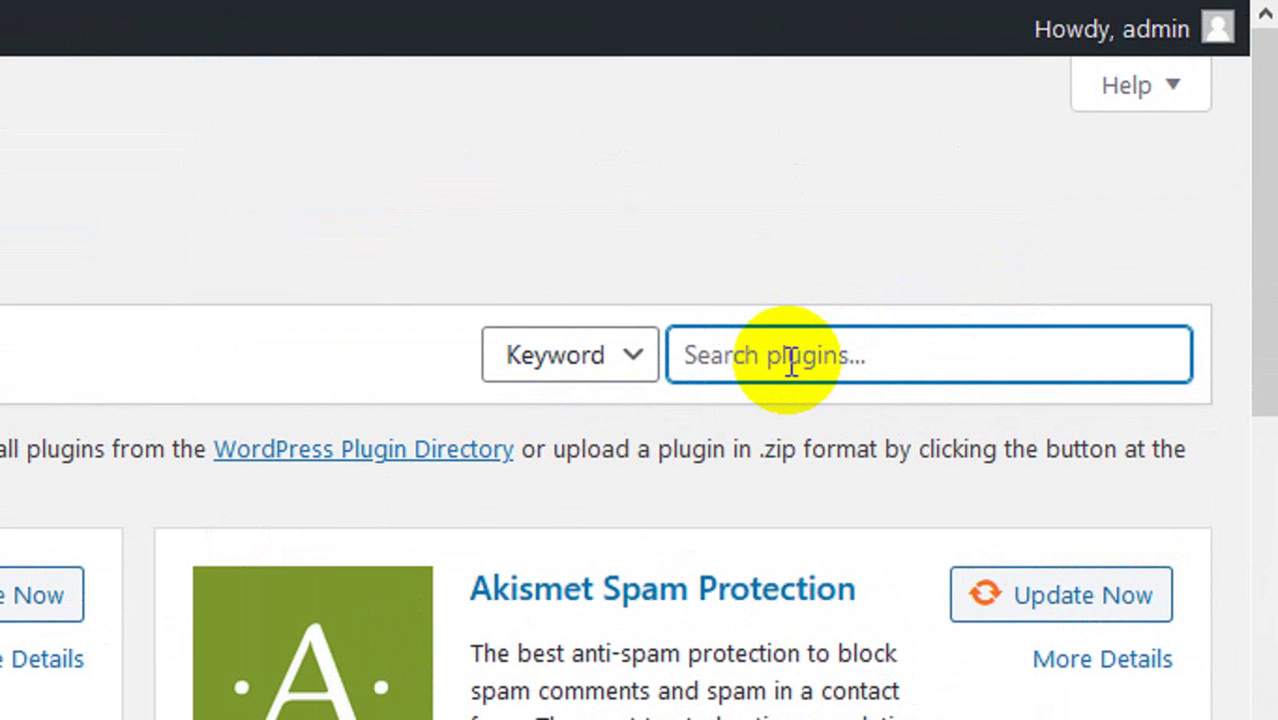
type("woocommerce")
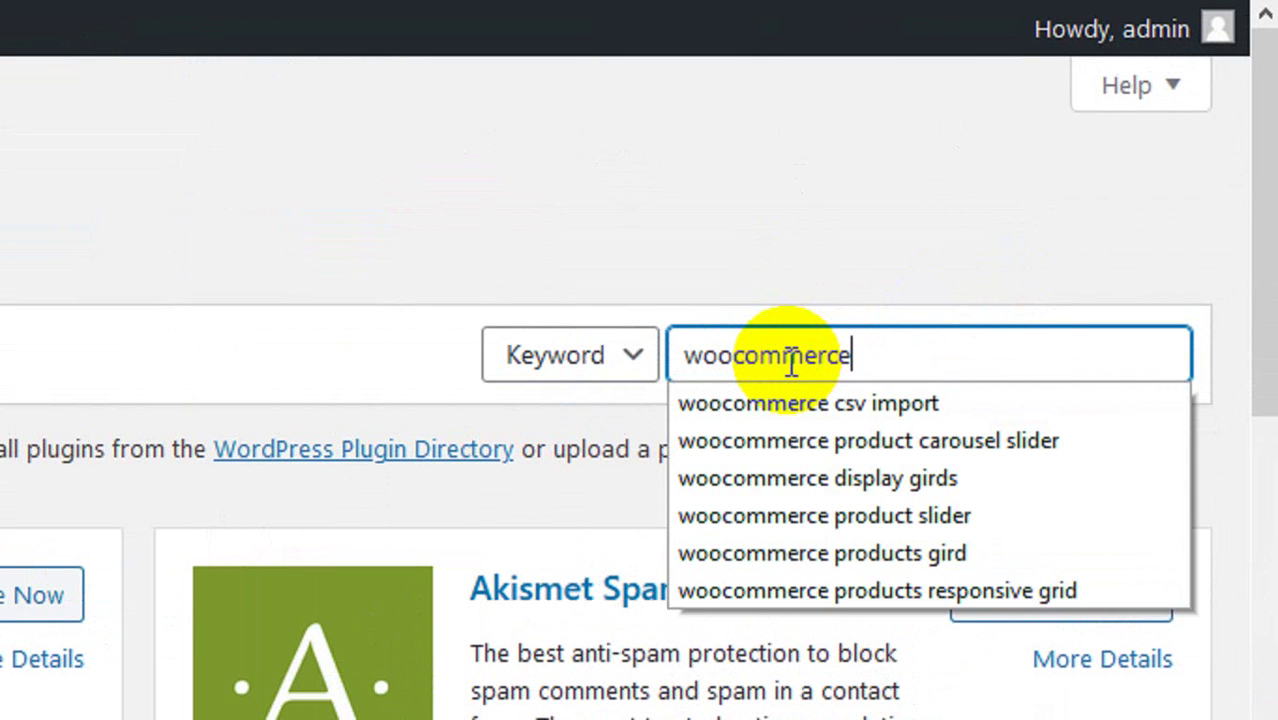
type(" csv import")
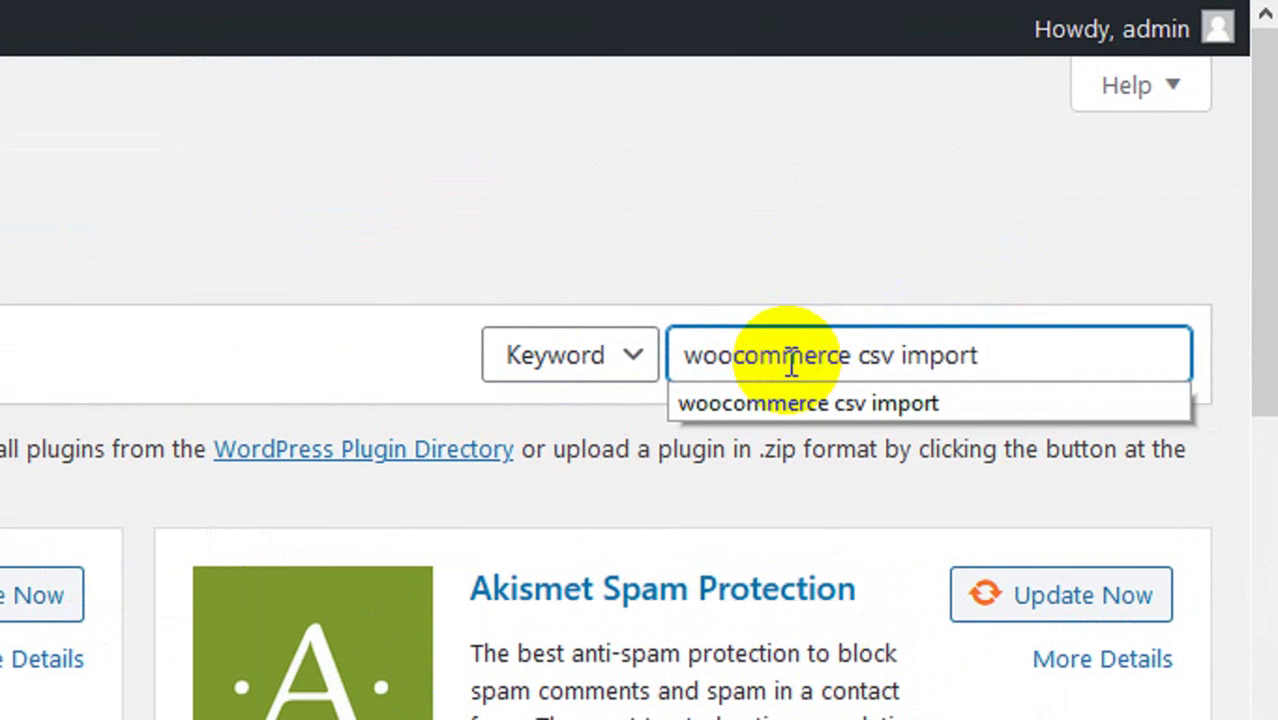
key("Return")
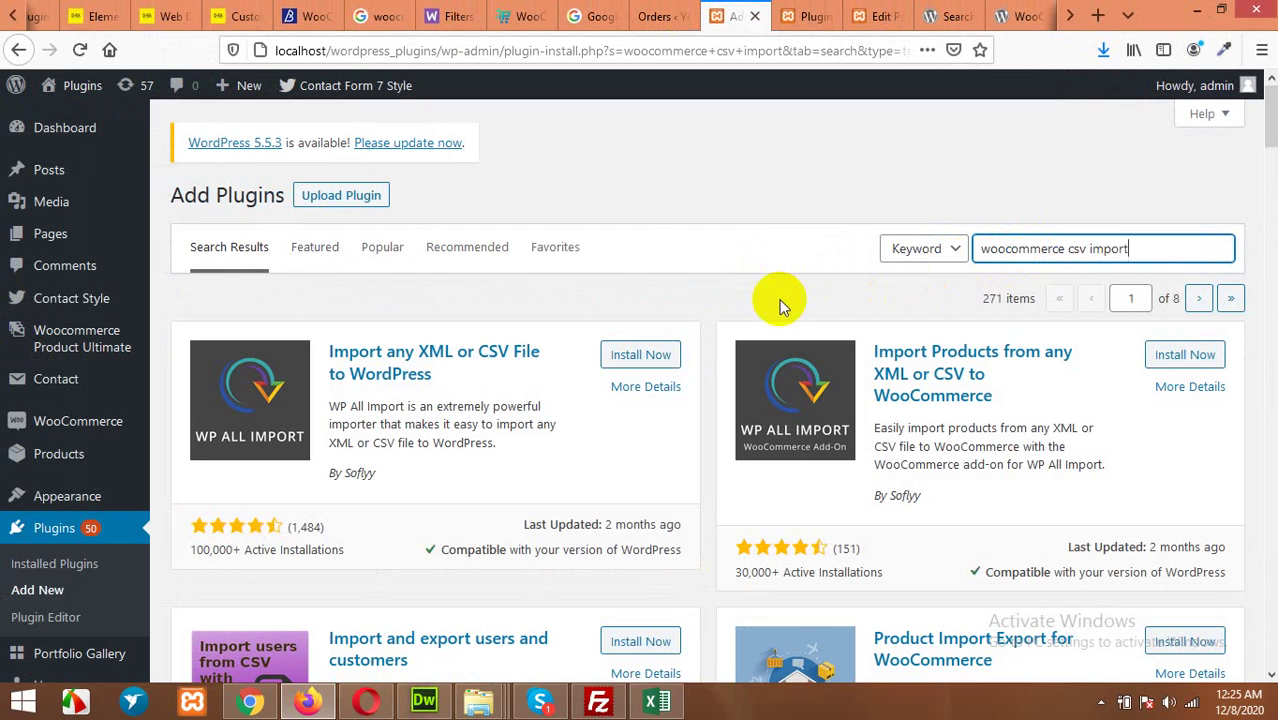
Install and activate the "Import any XML or CSV File to WordPress" and "Import Products from any XML or CSV to WooCommerce" plugins.
left_click(638, 363)
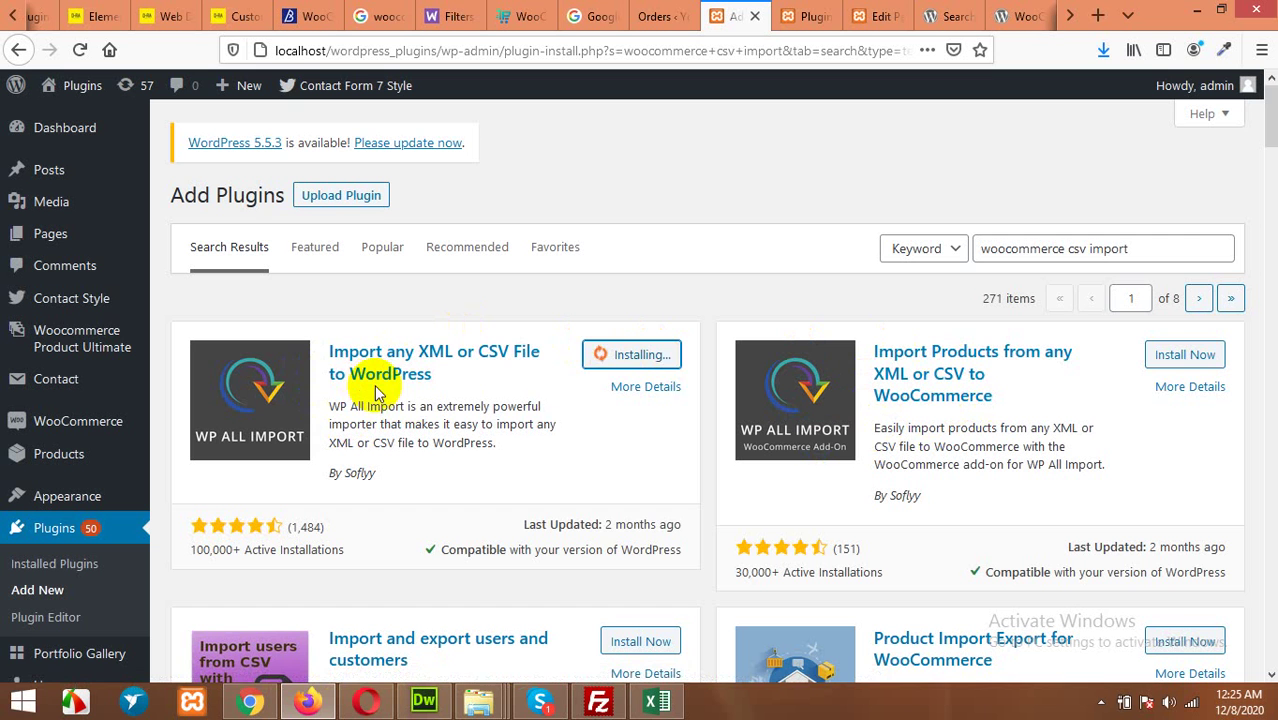
left_click(1172, 358)
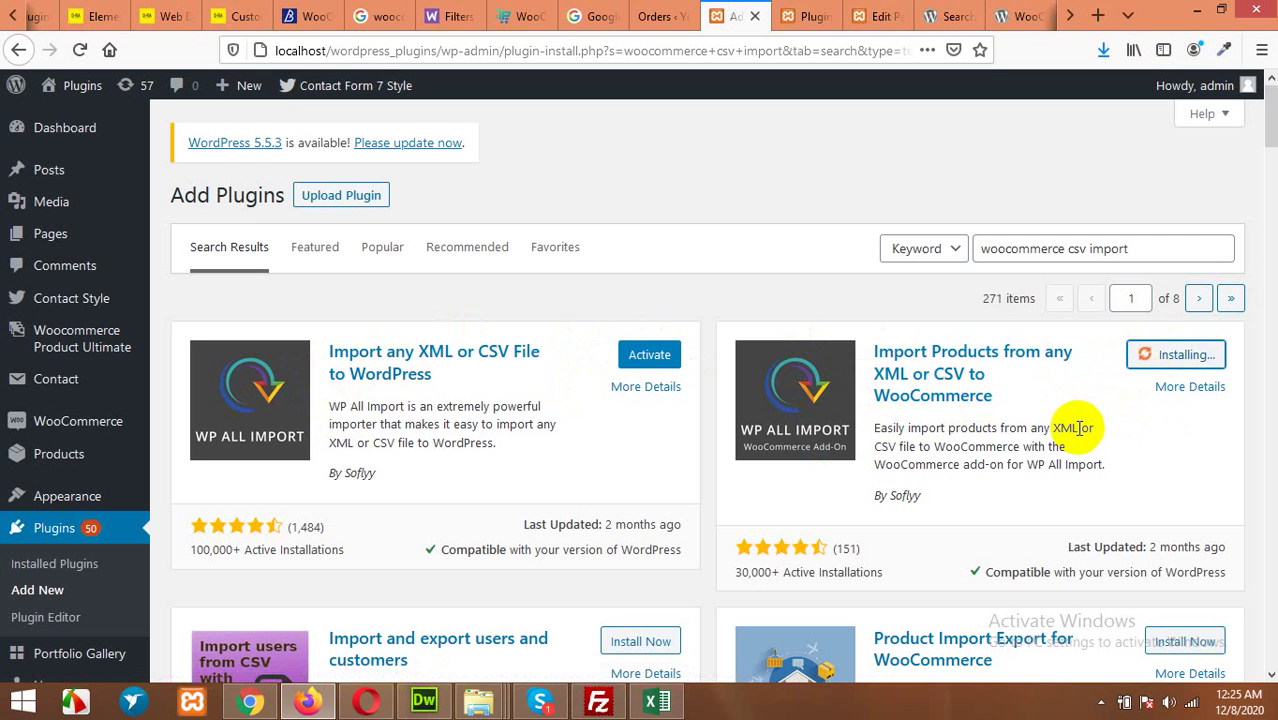
right_click(649, 360)
left_click(700, 368)
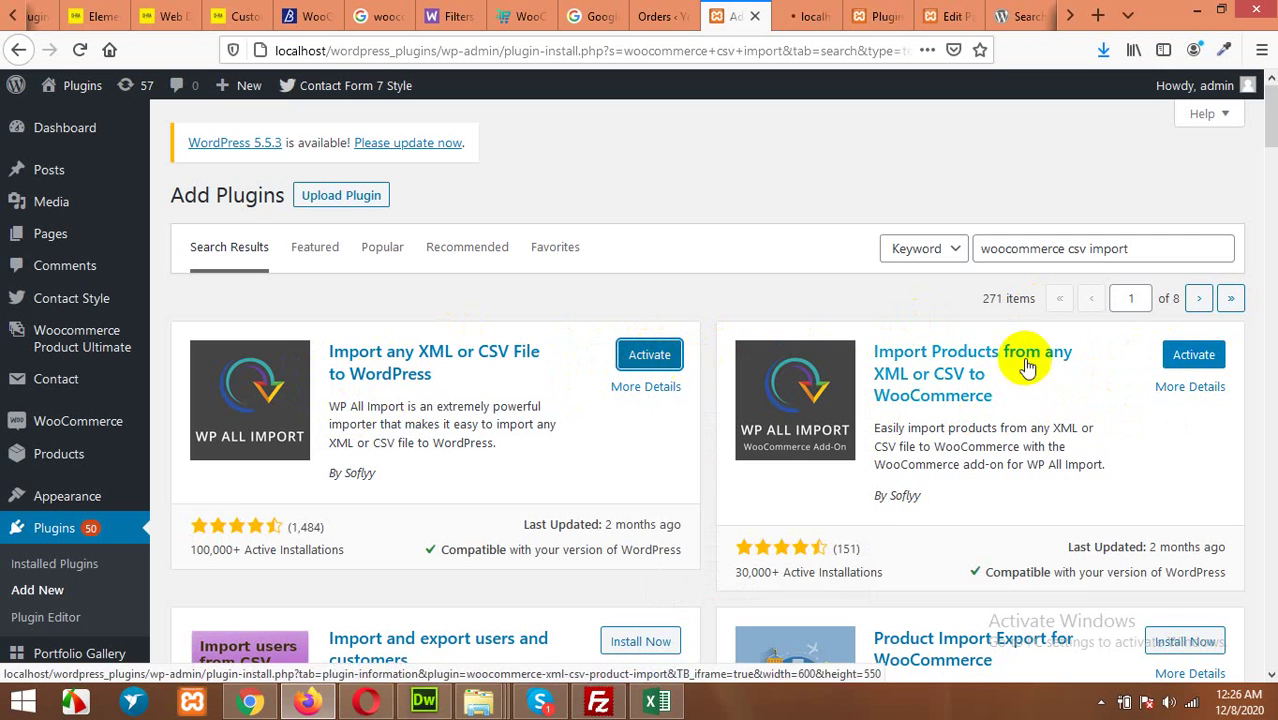
right_click(1186, 355)
left_click(1192, 366)
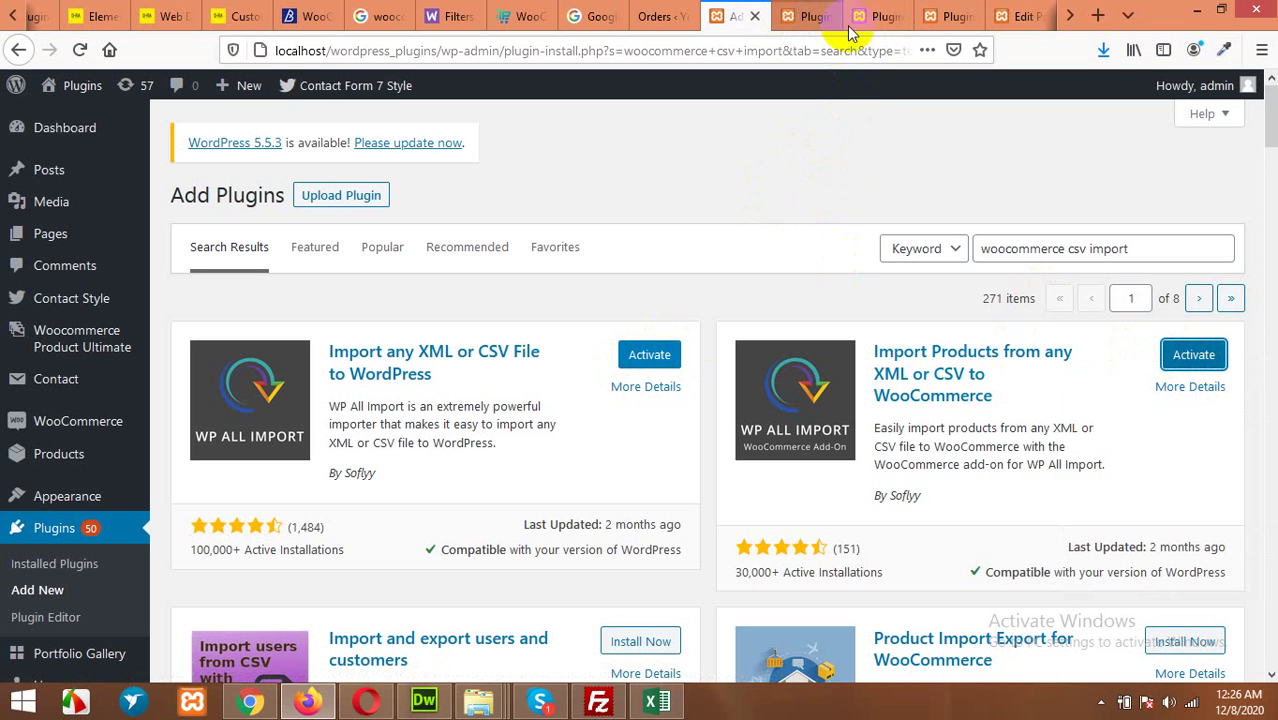
left_click(81, 52)
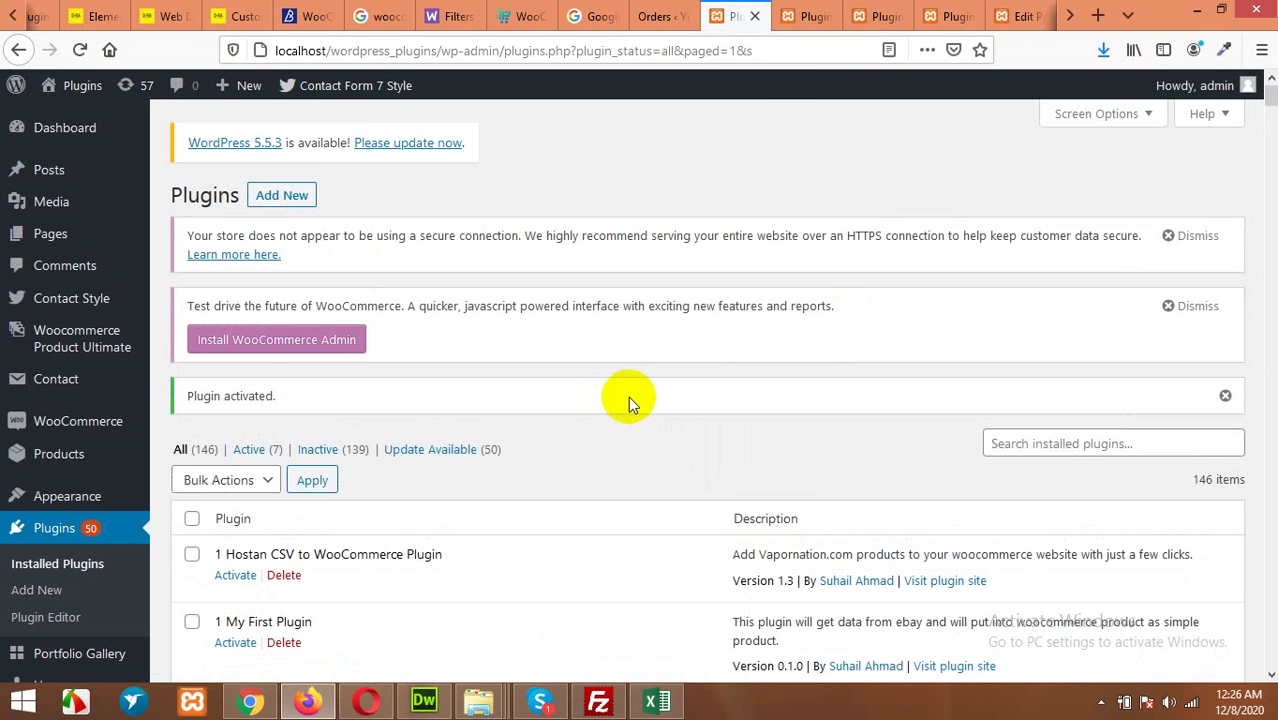
Open a new WP All Import import and upload products.csv from the Desktop as its data file.
scroll(628, 396, "down", 3)
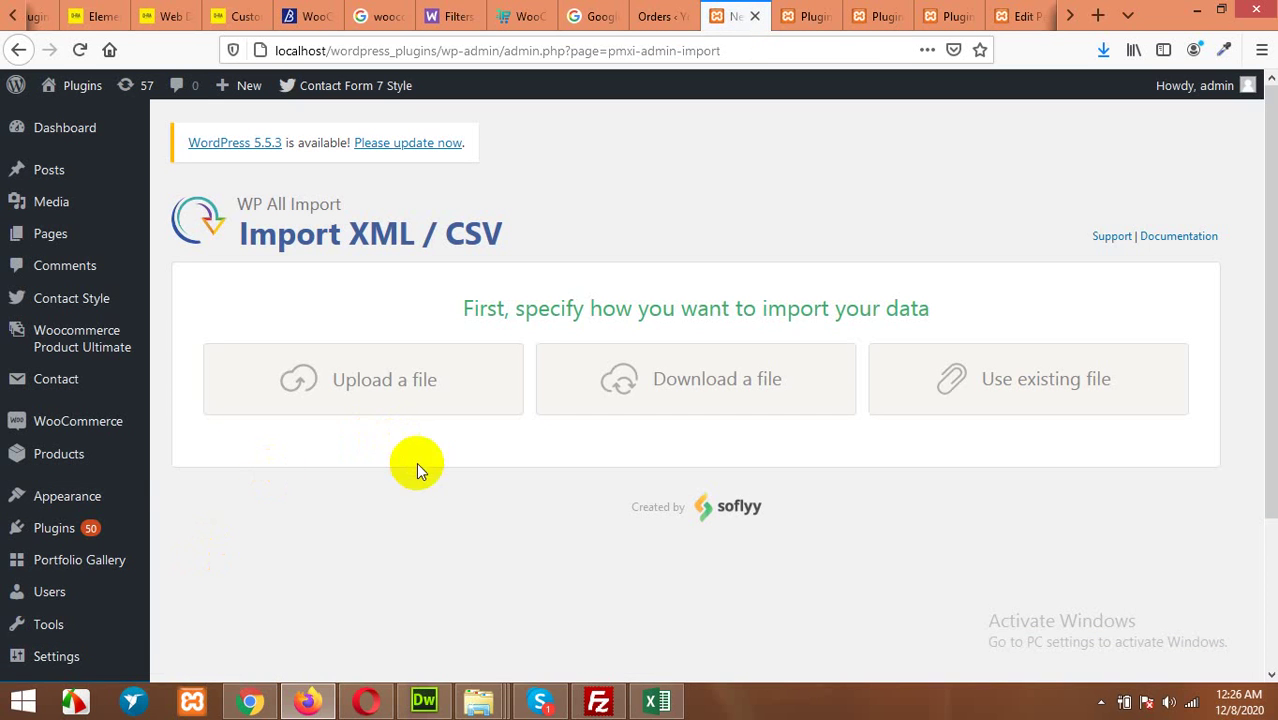
left_click(383, 388)
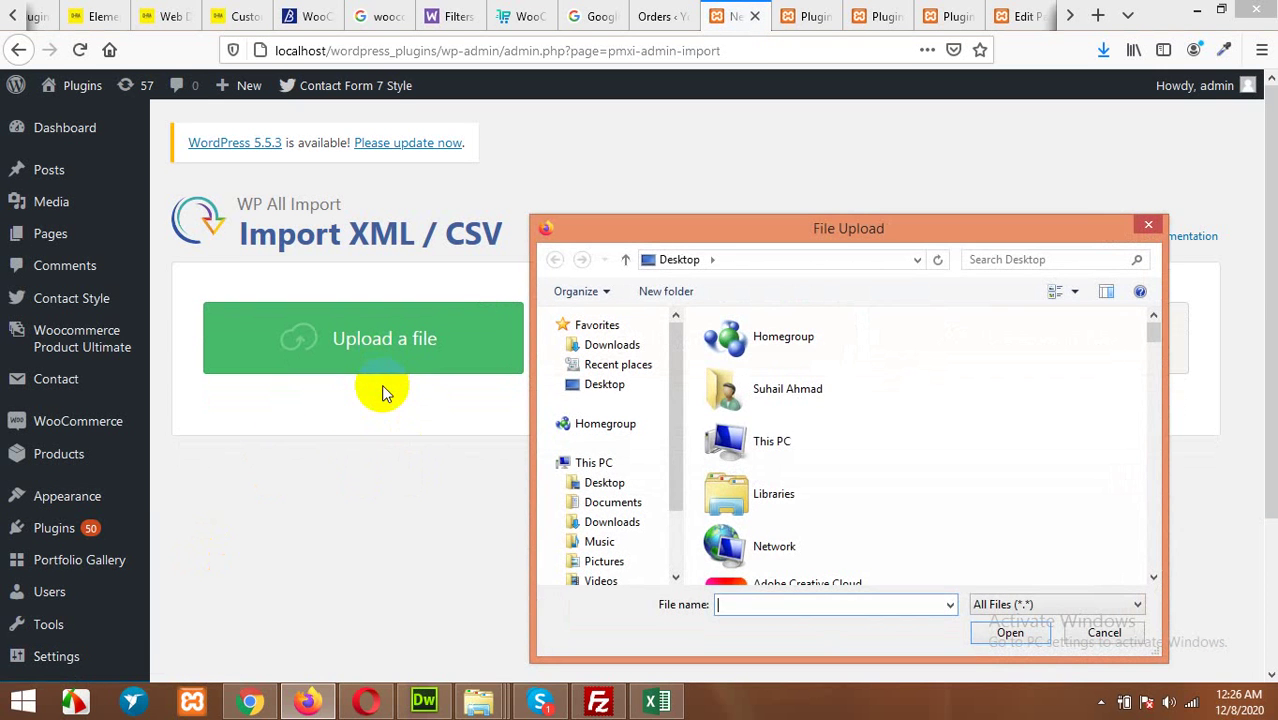
scroll(735, 445, "down", 10)
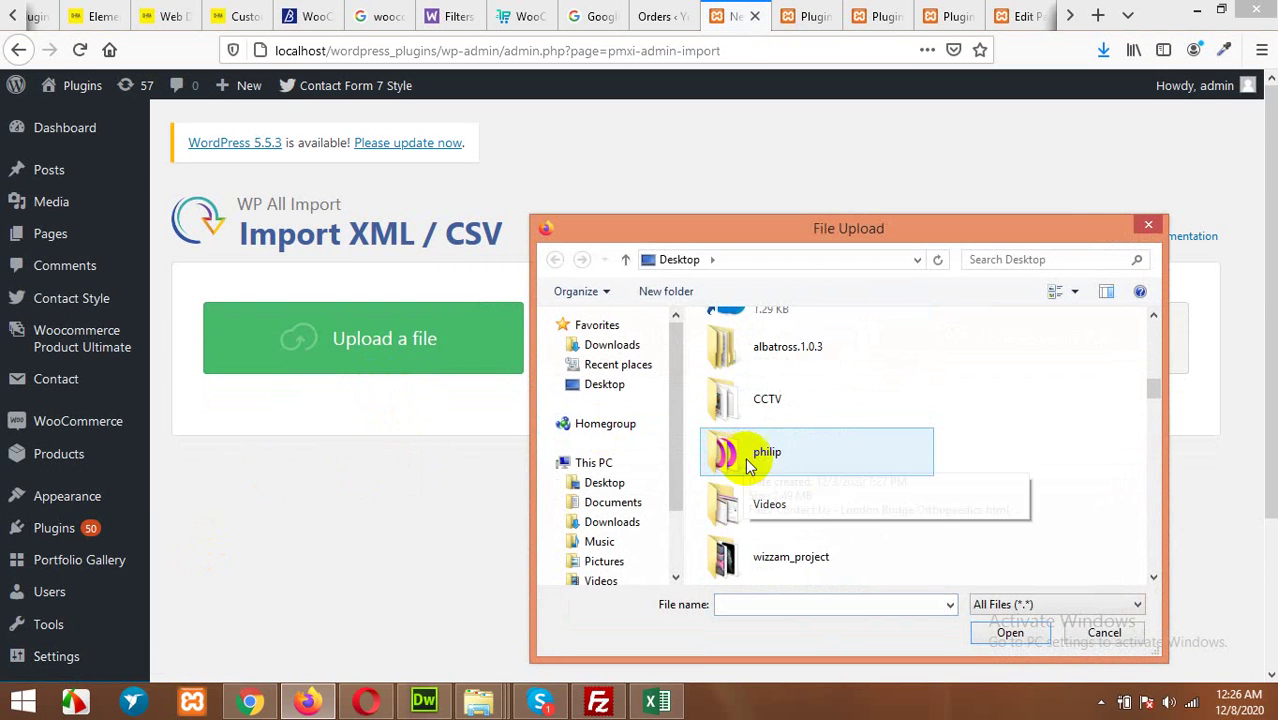
scroll(754, 464, "down", 6)
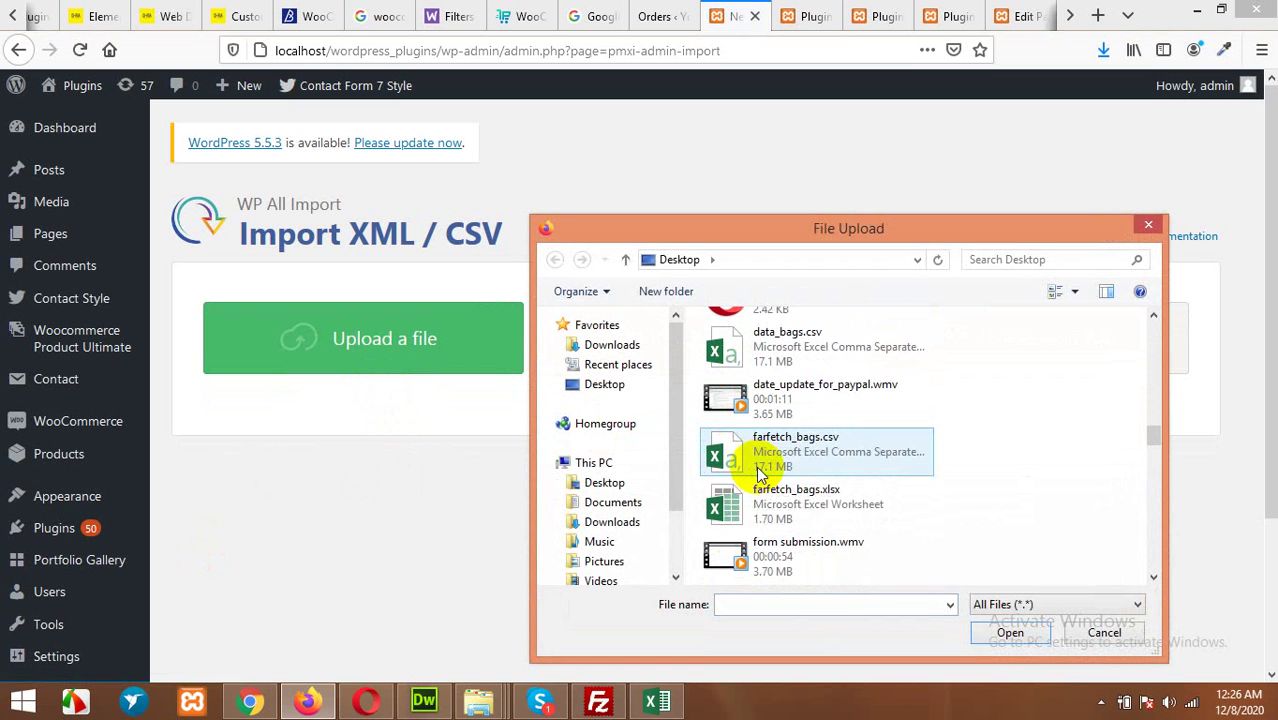
left_click(771, 449)
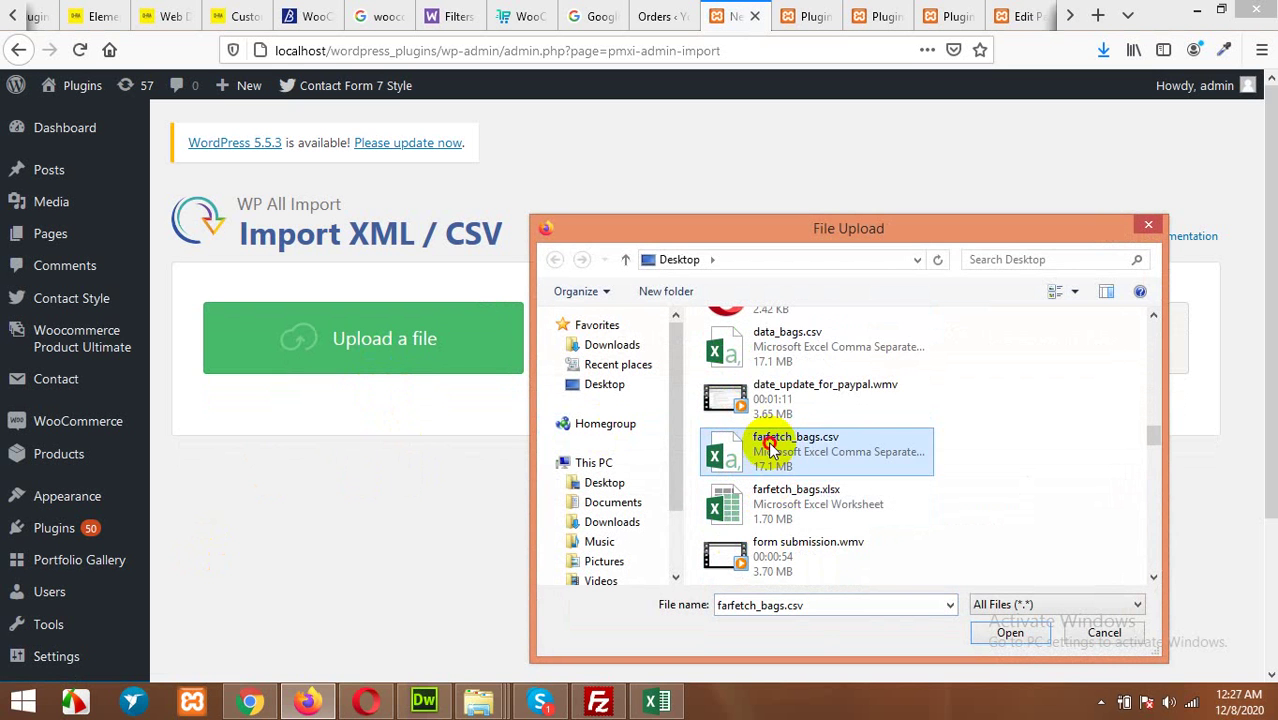
scroll(765, 440, "down", 5)
left_click(768, 470)
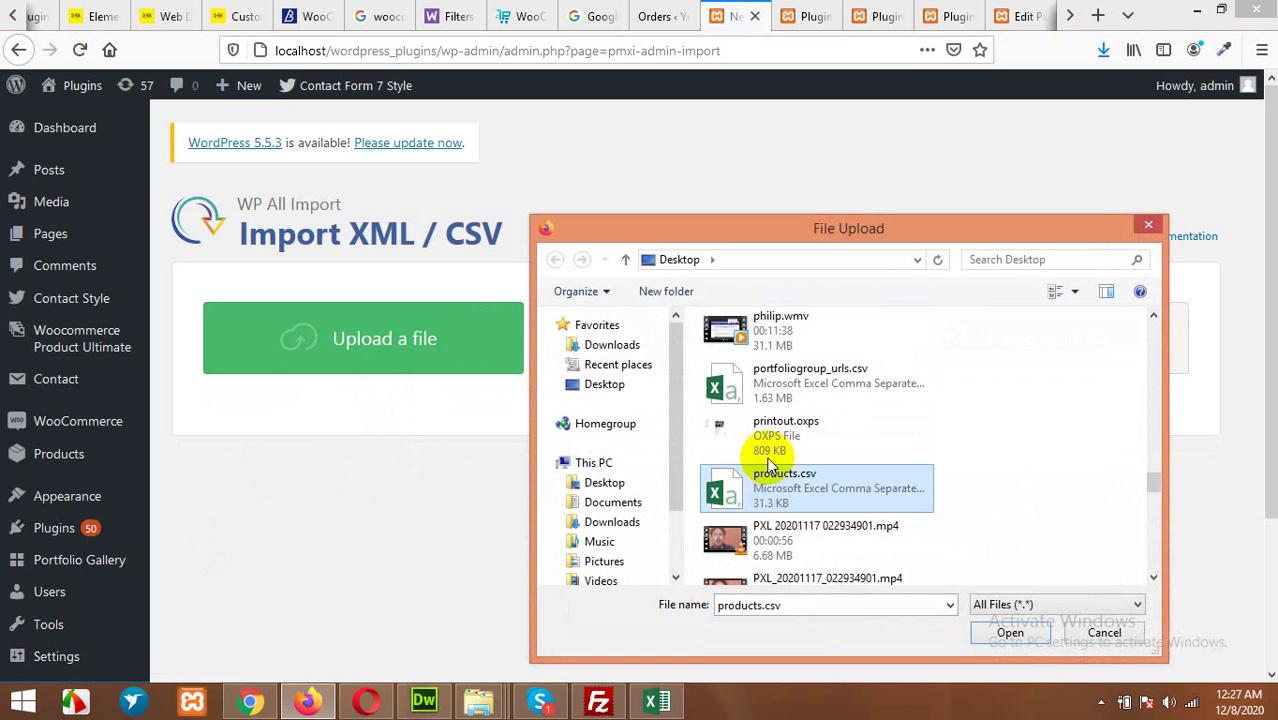
double_click(765, 488)
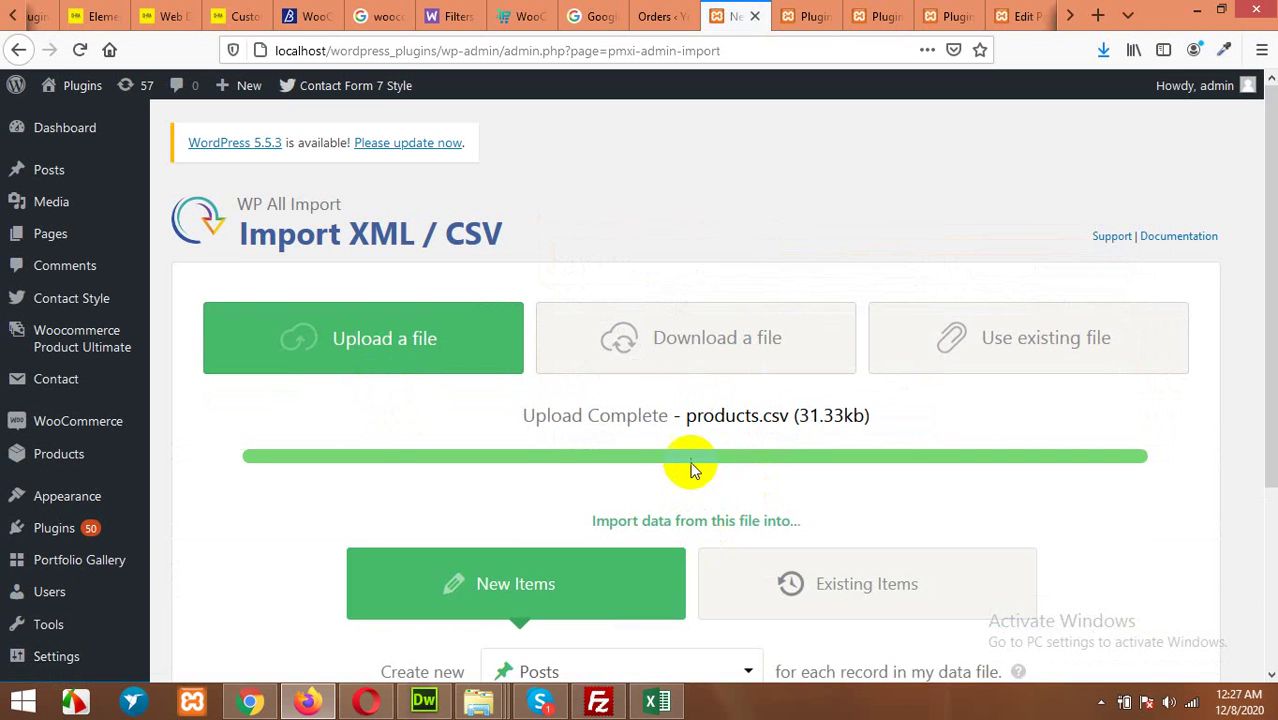
Set the import to create new WooCommerce Products for each record and continue to step 2.
scroll(688, 465, "down", 2)
scroll(684, 462, "down", 1)
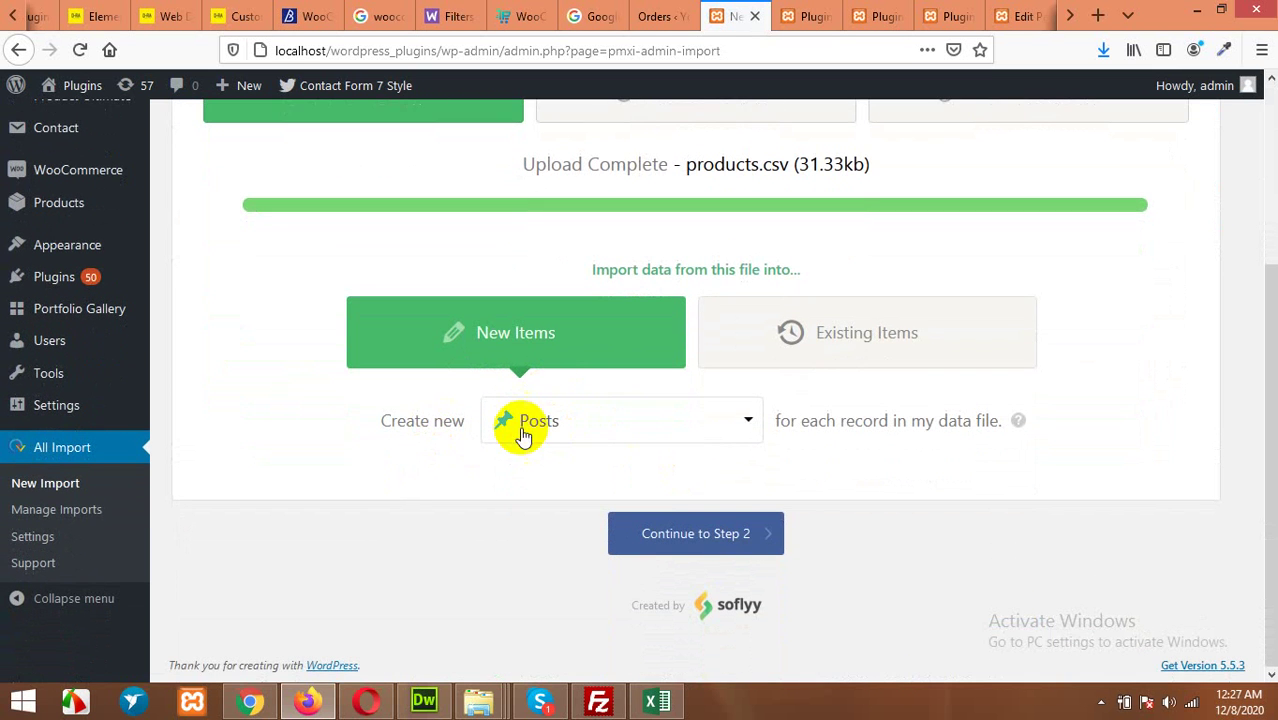
left_click(582, 425)
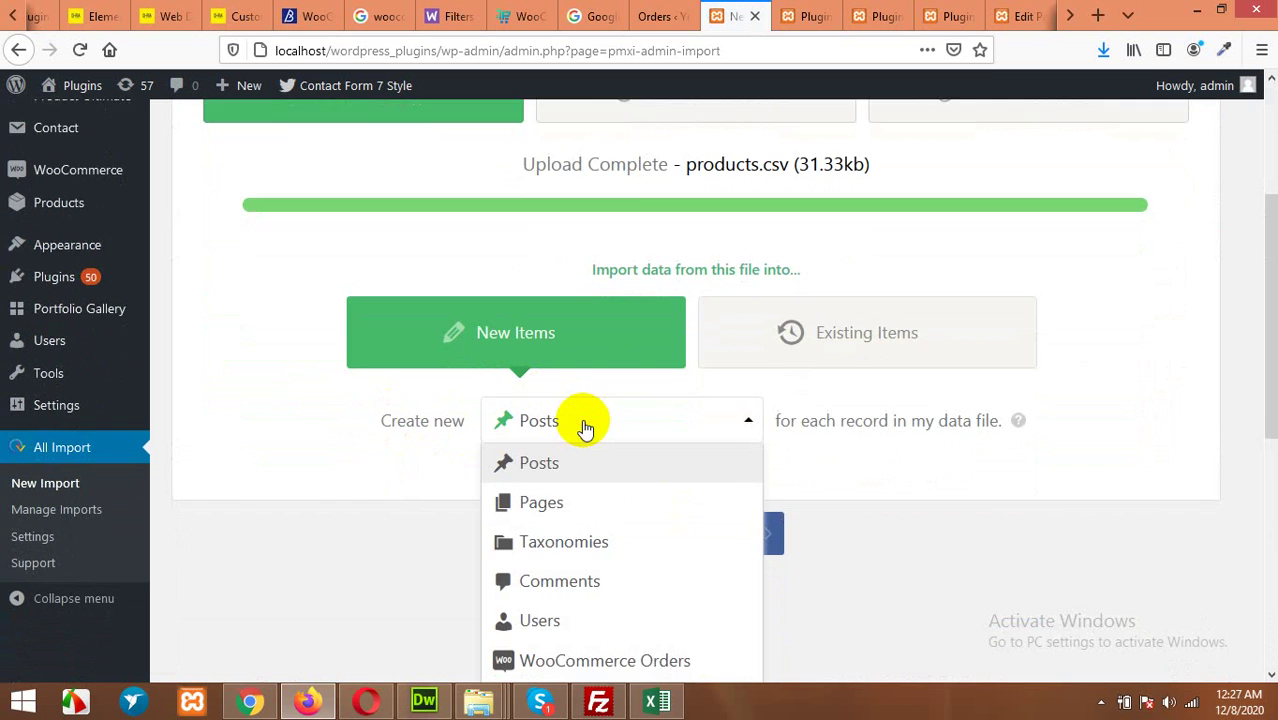
scroll(584, 427, "down", 1)
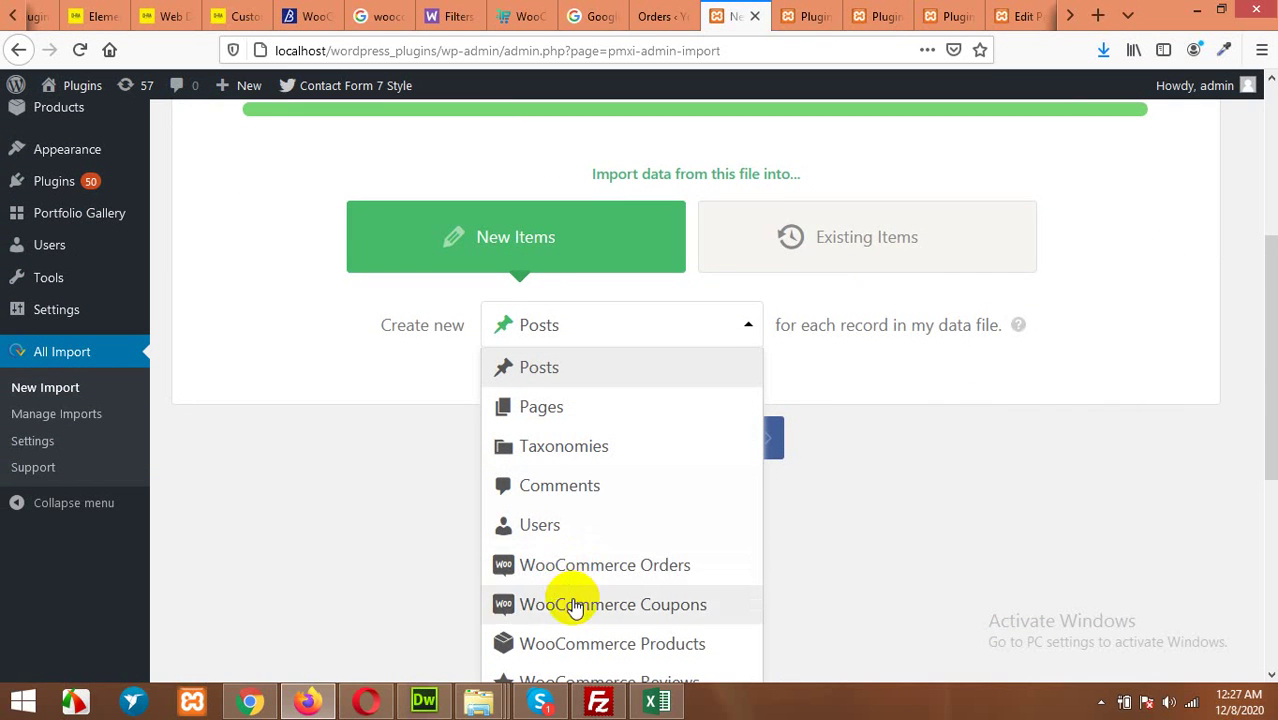
scroll(578, 595, "down", 2)
left_click(598, 456)
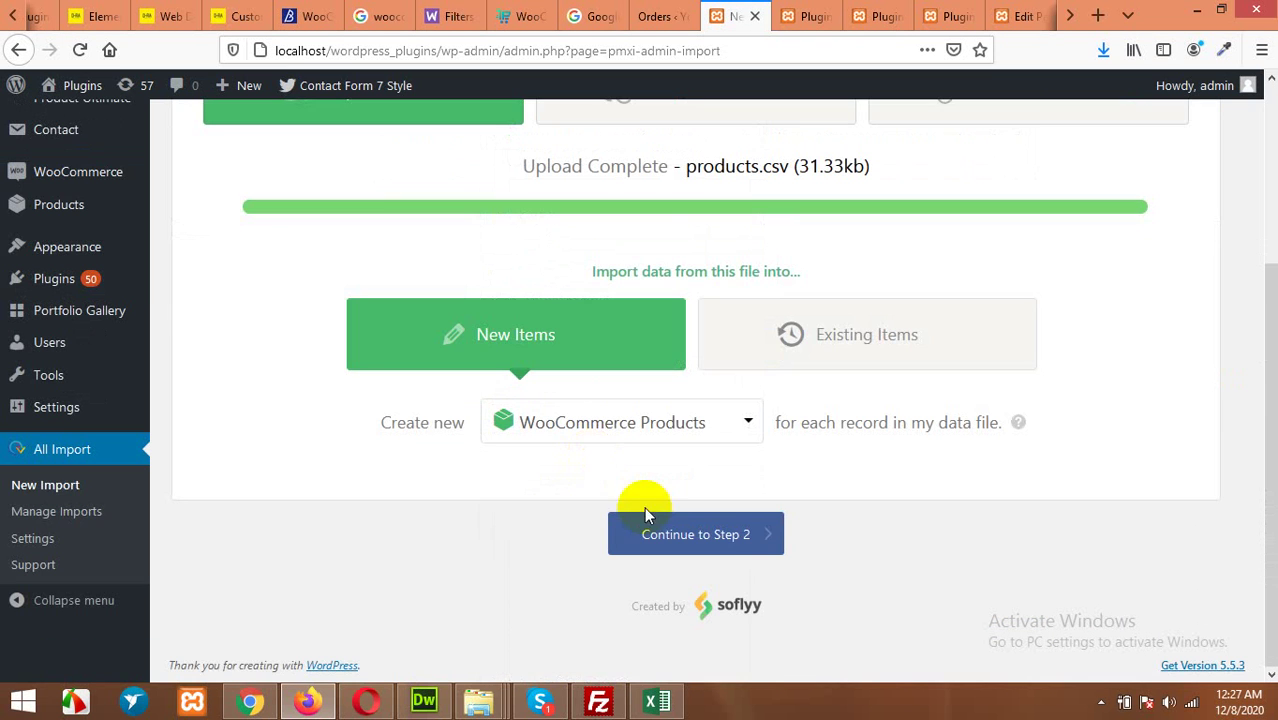
left_click(718, 542)
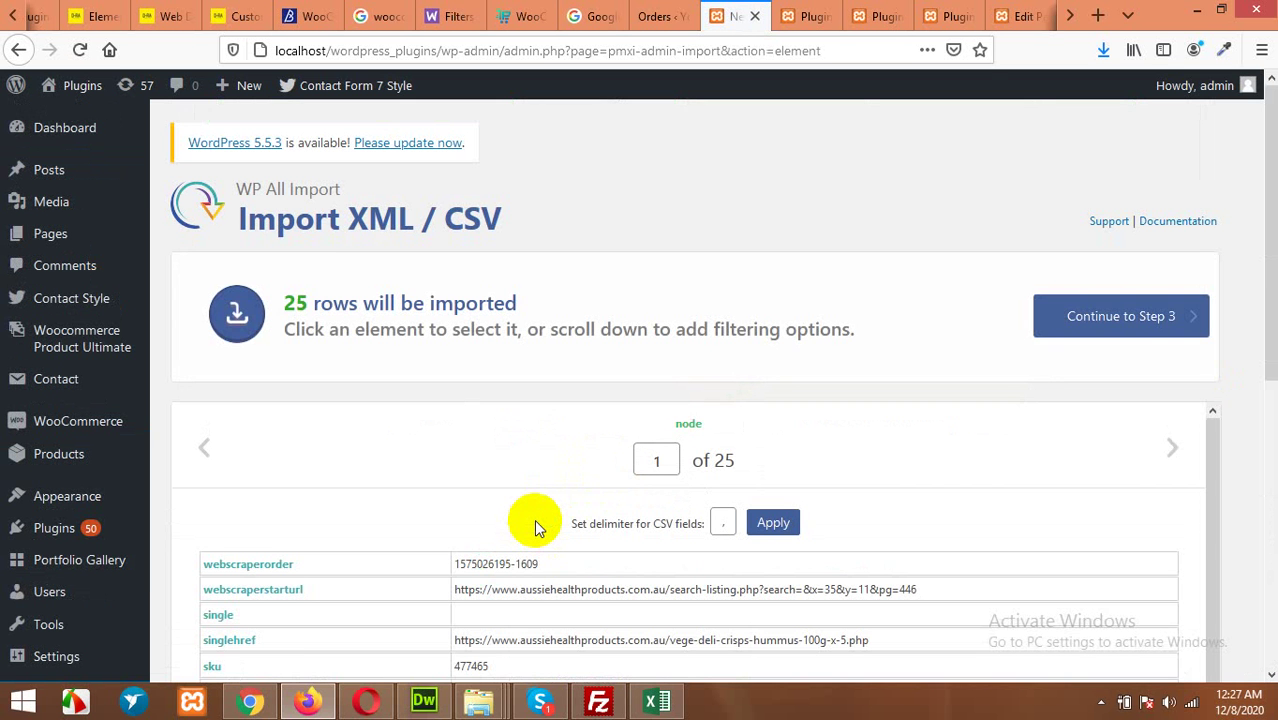
Review the fields of the first record in the import preview and continue to step 3.
scroll(528, 485, "down", 3)
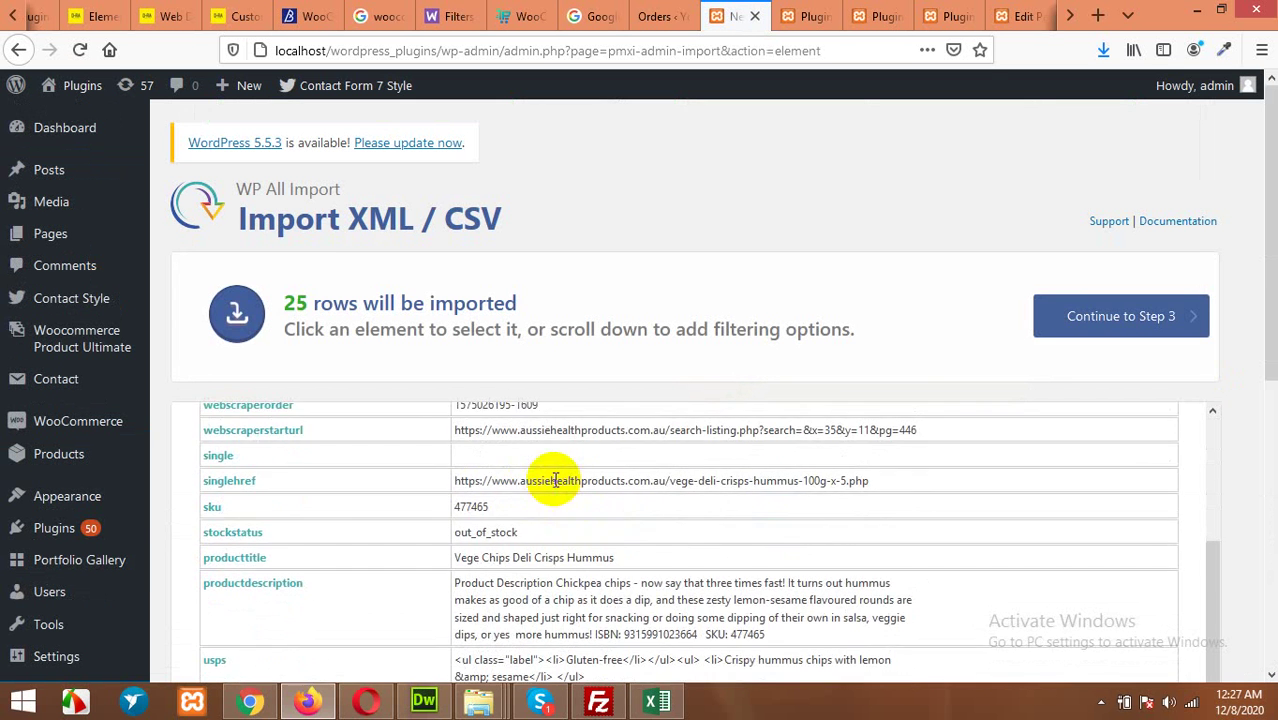
scroll(550, 400, "up", 3)
scroll(552, 354, "down", 3)
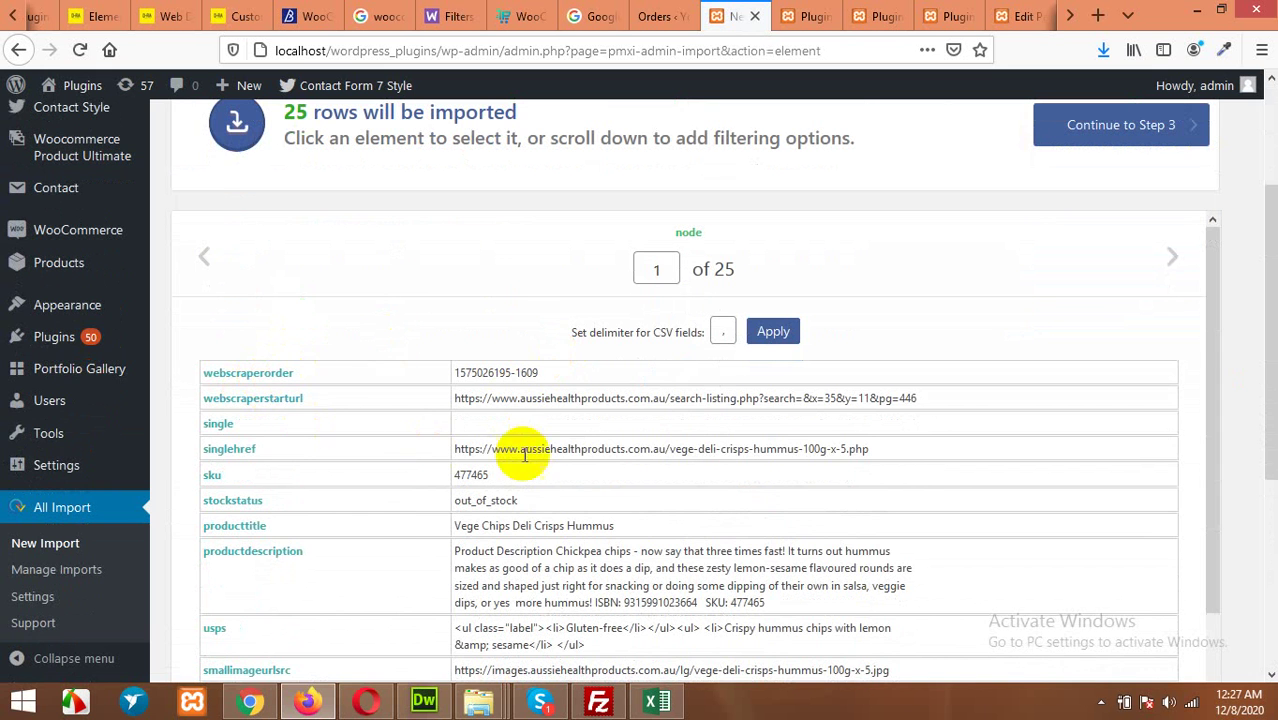
scroll(528, 490, "down", 3)
scroll(539, 566, "up", 6)
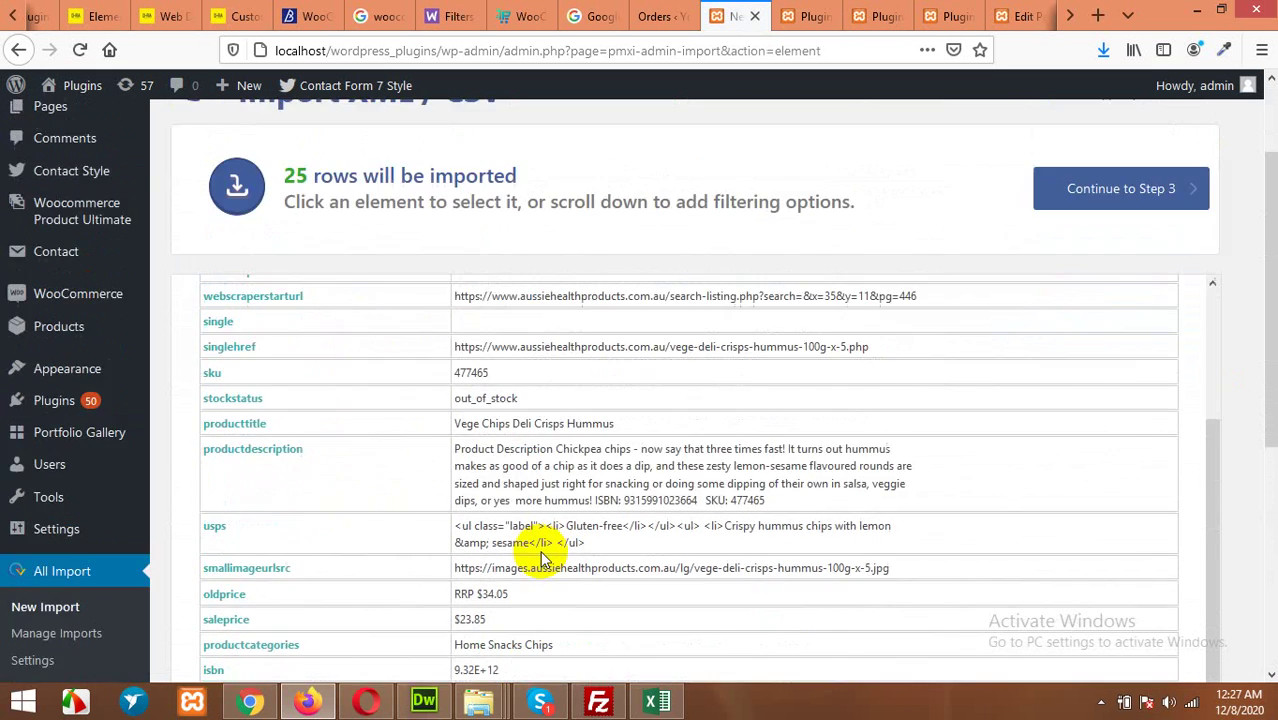
scroll(560, 370, "down", 3)
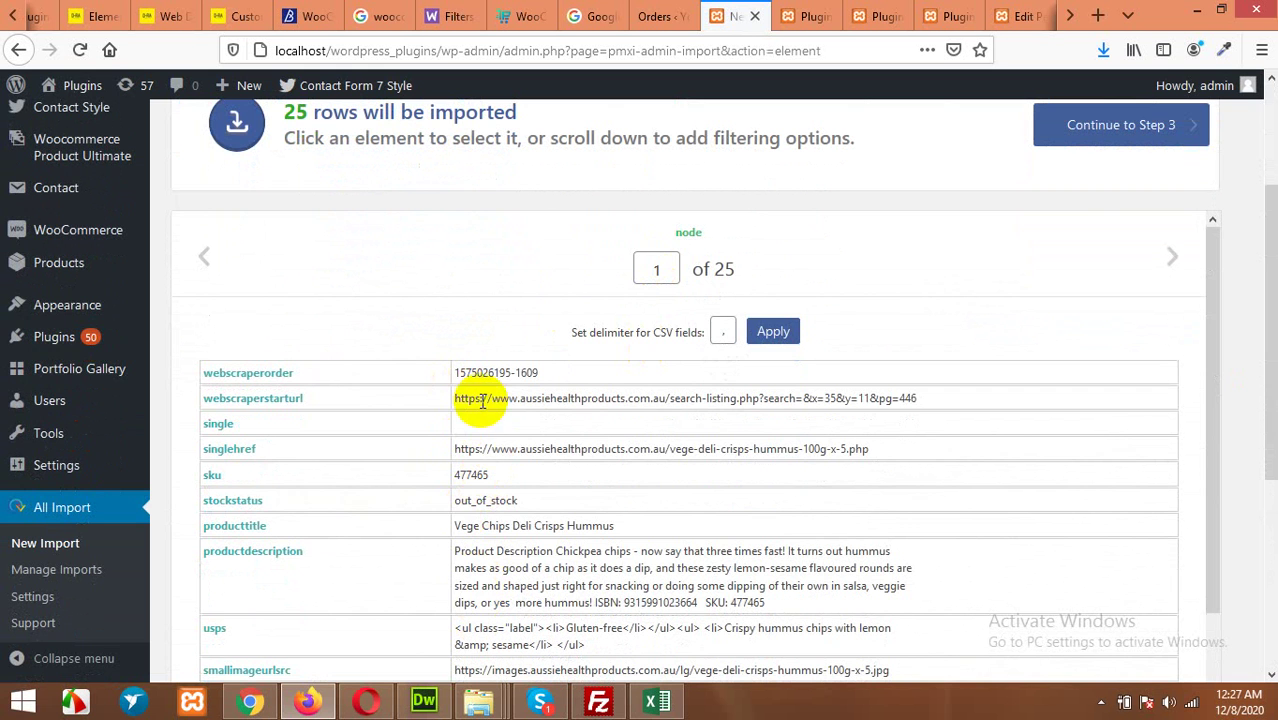
scroll(950, 280, "up", 2)
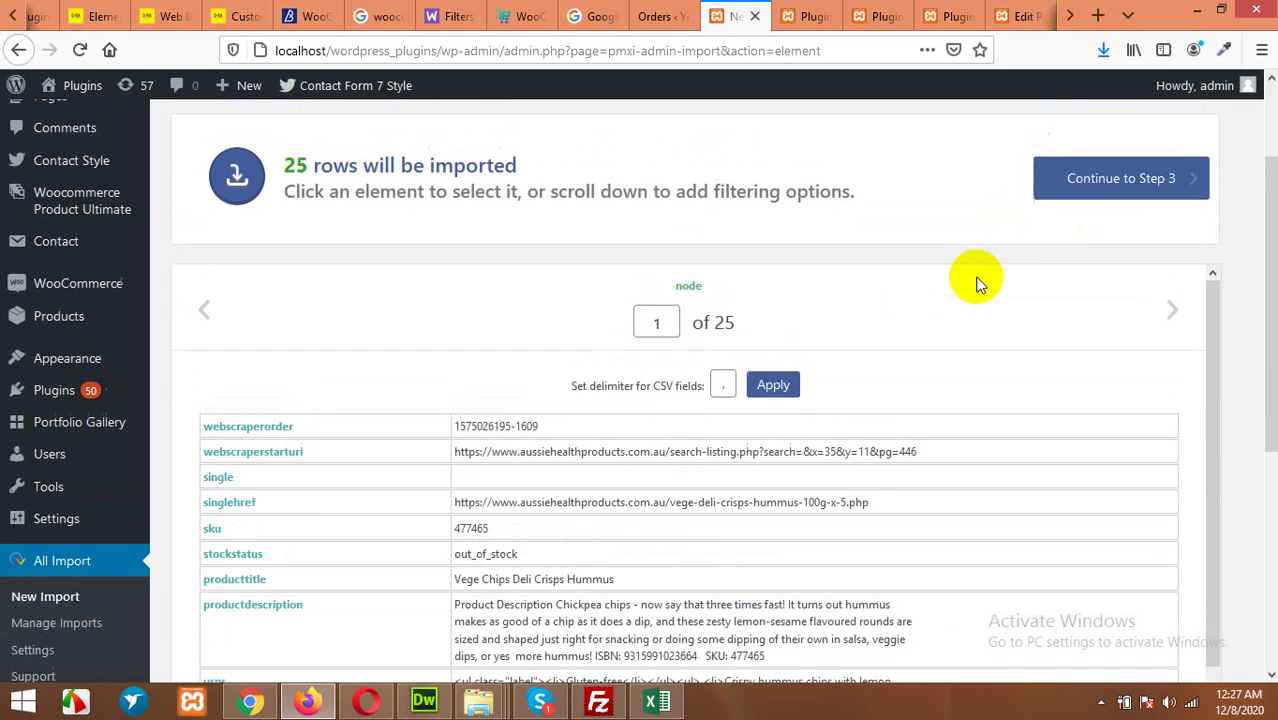
left_click(1100, 236)
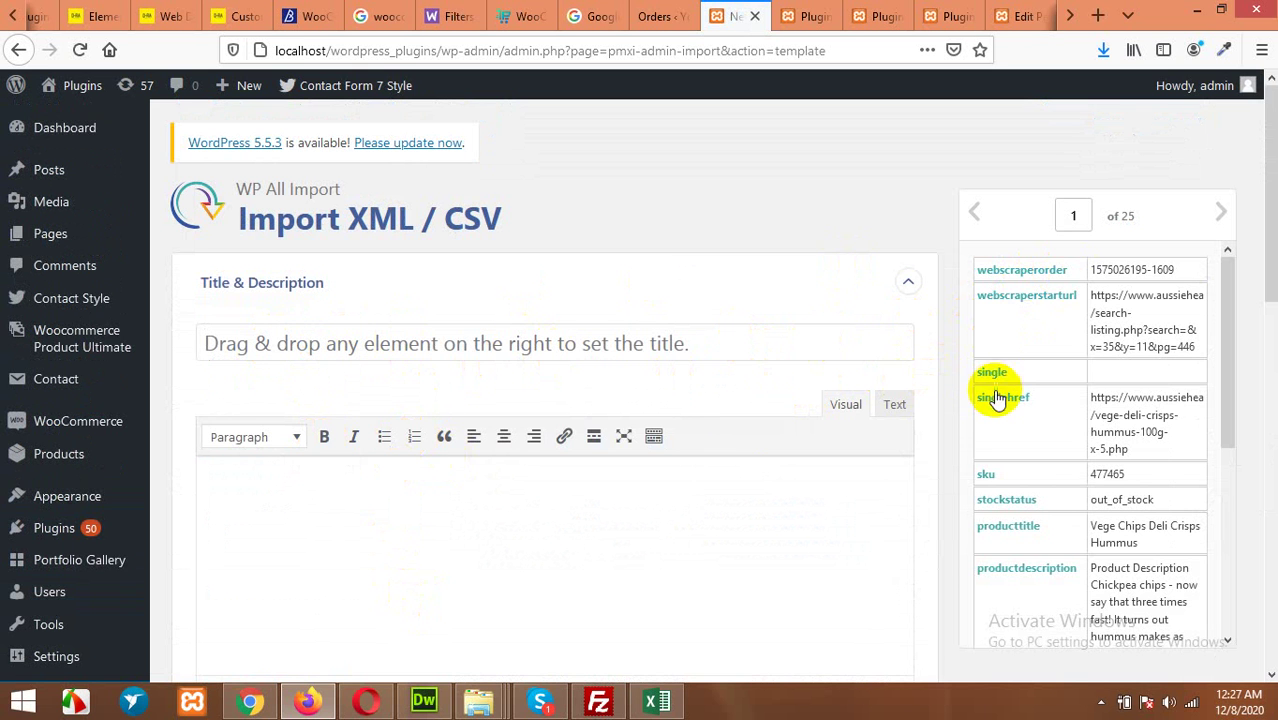
Map the producttitle element to the product title in the Title & Description section.
scroll(1030, 461, "down", 2)
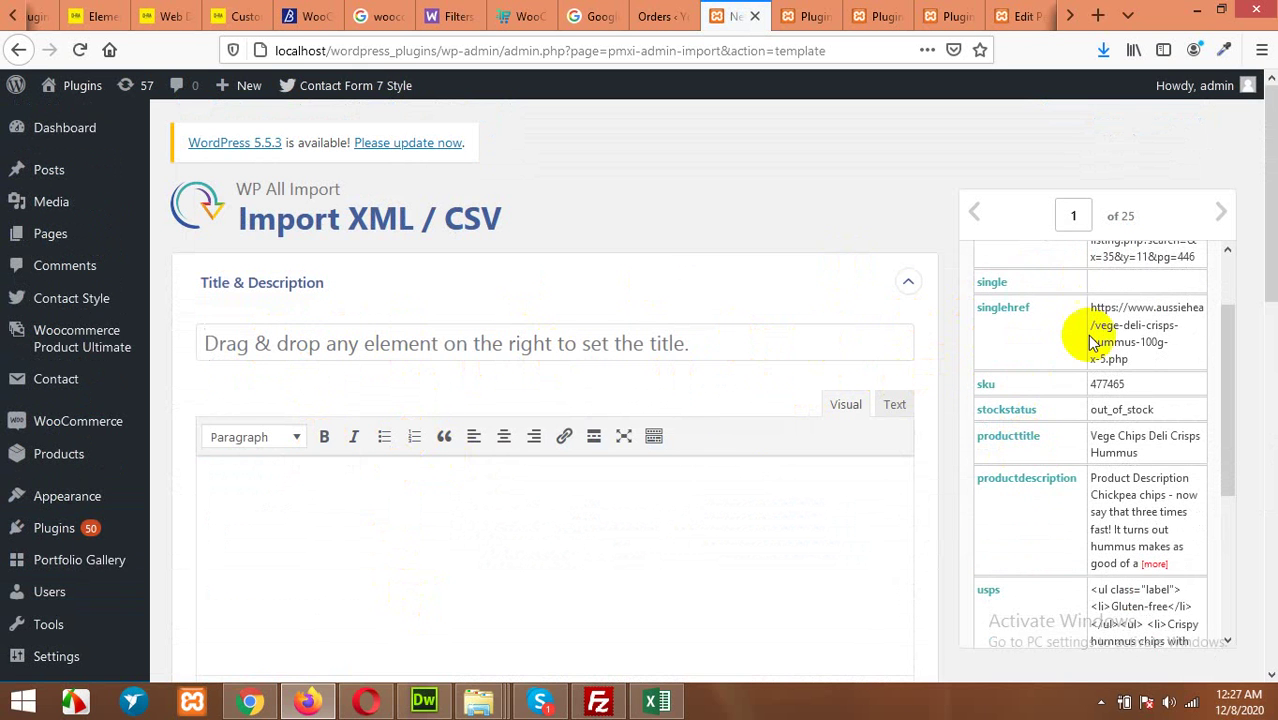
scroll(1100, 335, "up", 2)
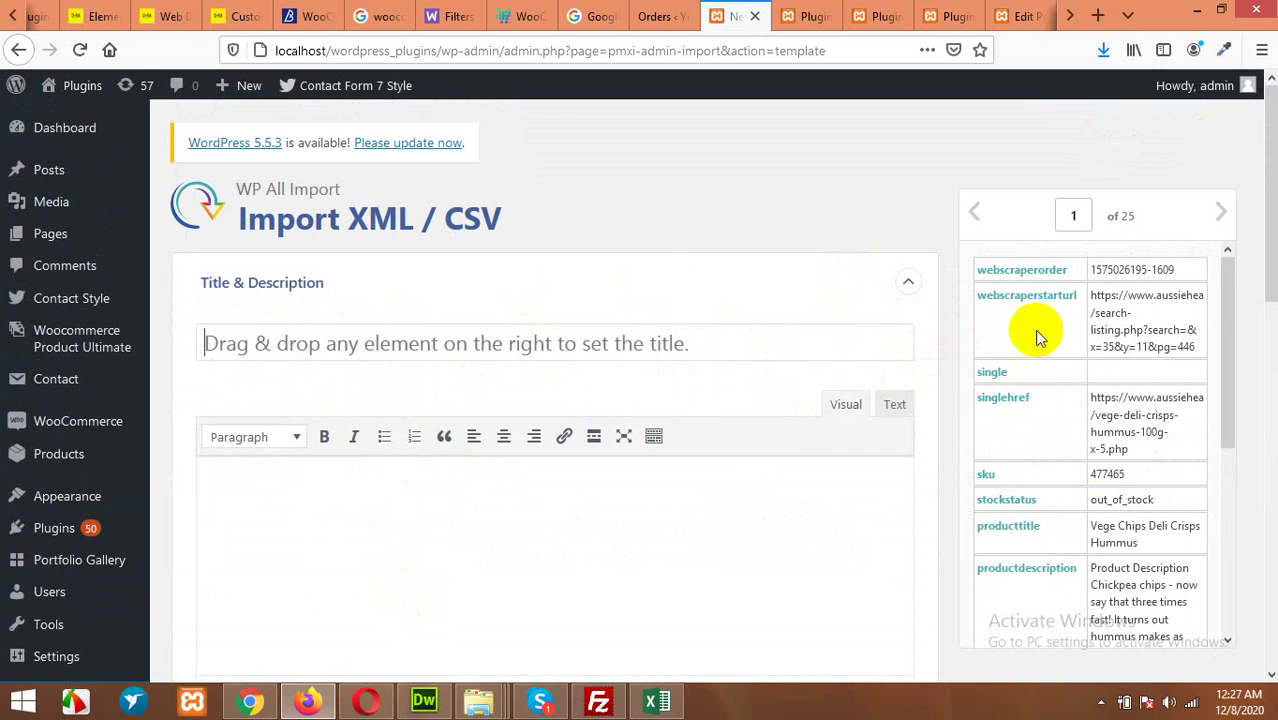
left_click_drag(1158, 295, 410, 572)
left_click_drag(453, 402, 946, 340)
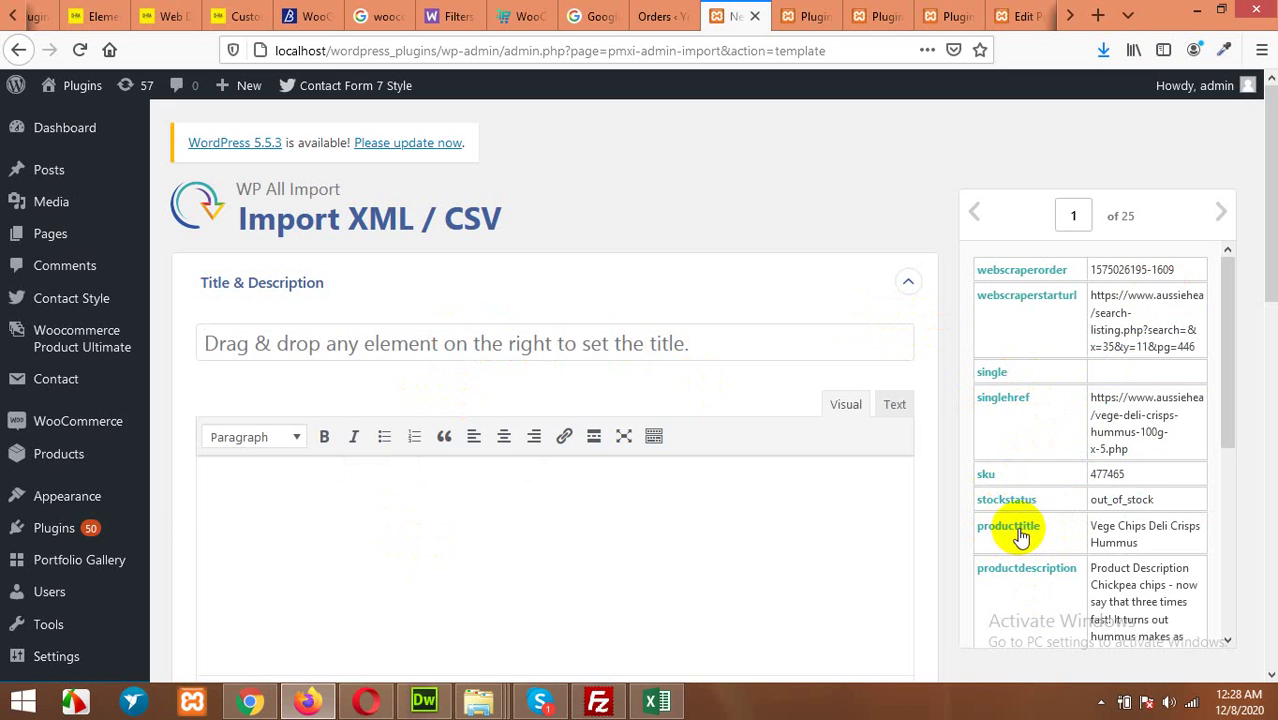
left_click_drag(1010, 535, 579, 341)
Map the productdescription element to the product description and add the usps element on a separate line below it.
scroll(1018, 568, "down", 3)
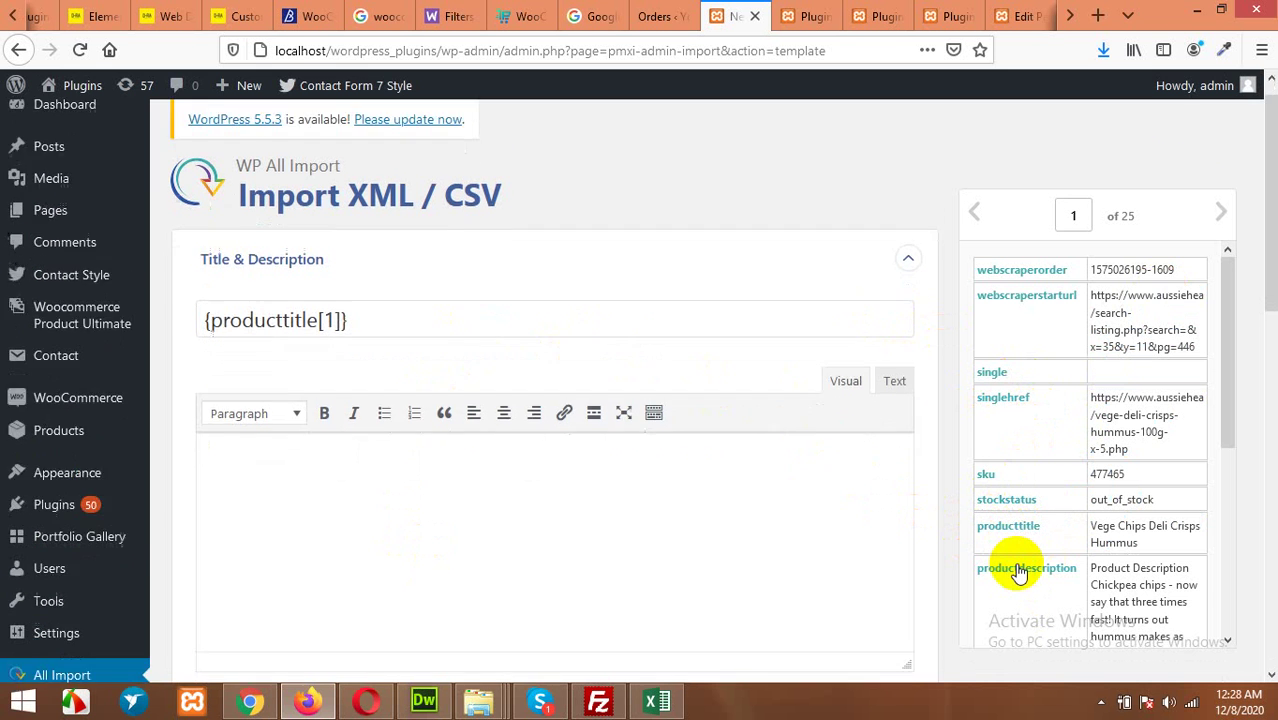
left_click_drag(1014, 486, 509, 327)
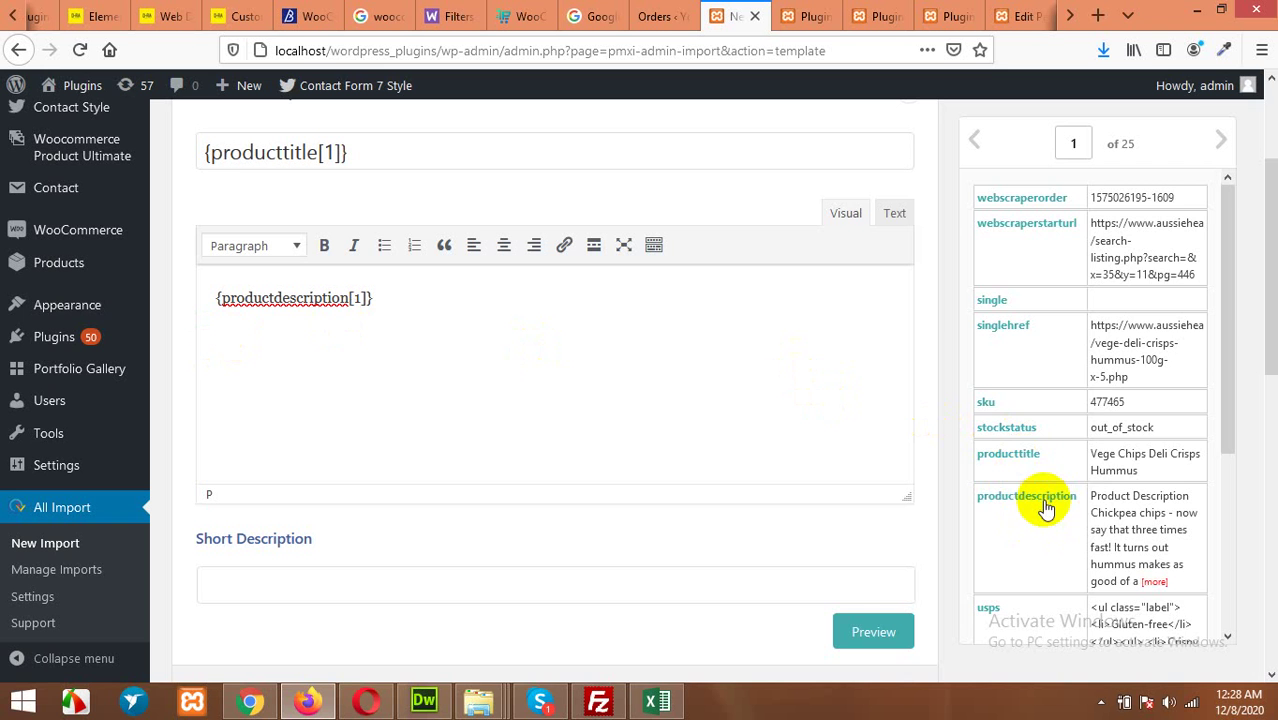
scroll(1035, 520, "down", 2)
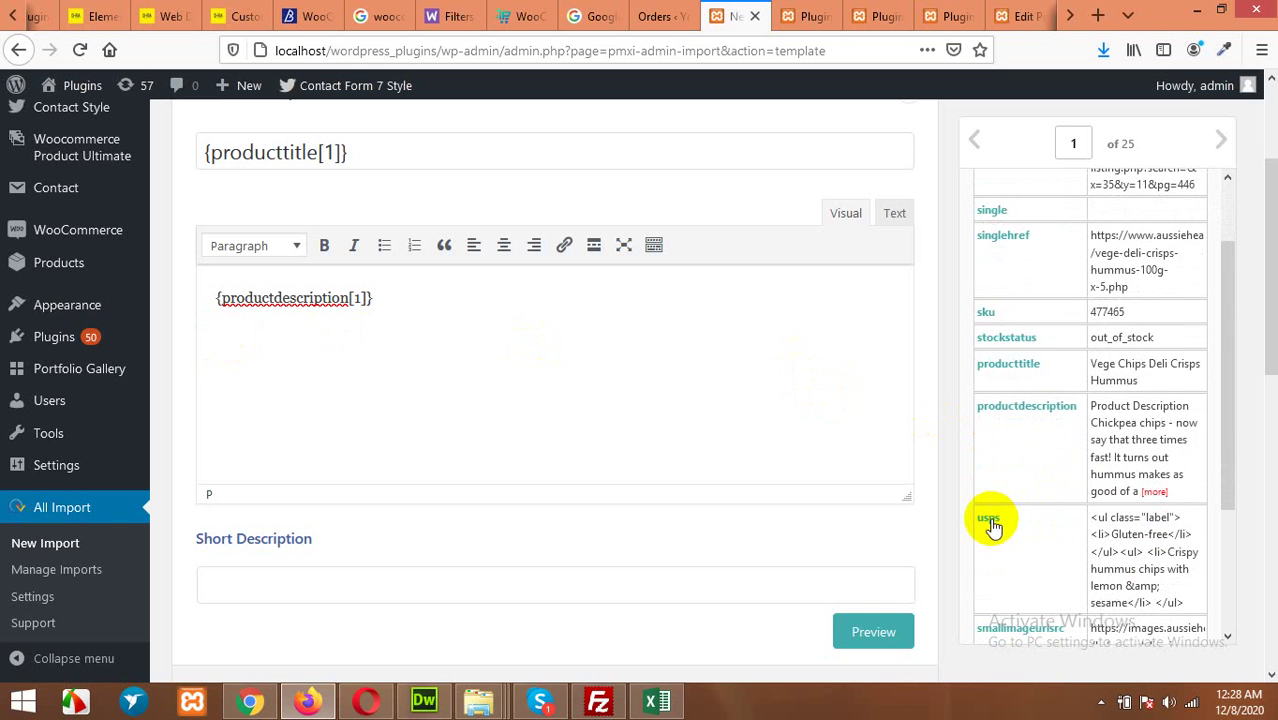
left_click_drag(992, 528, 243, 338)
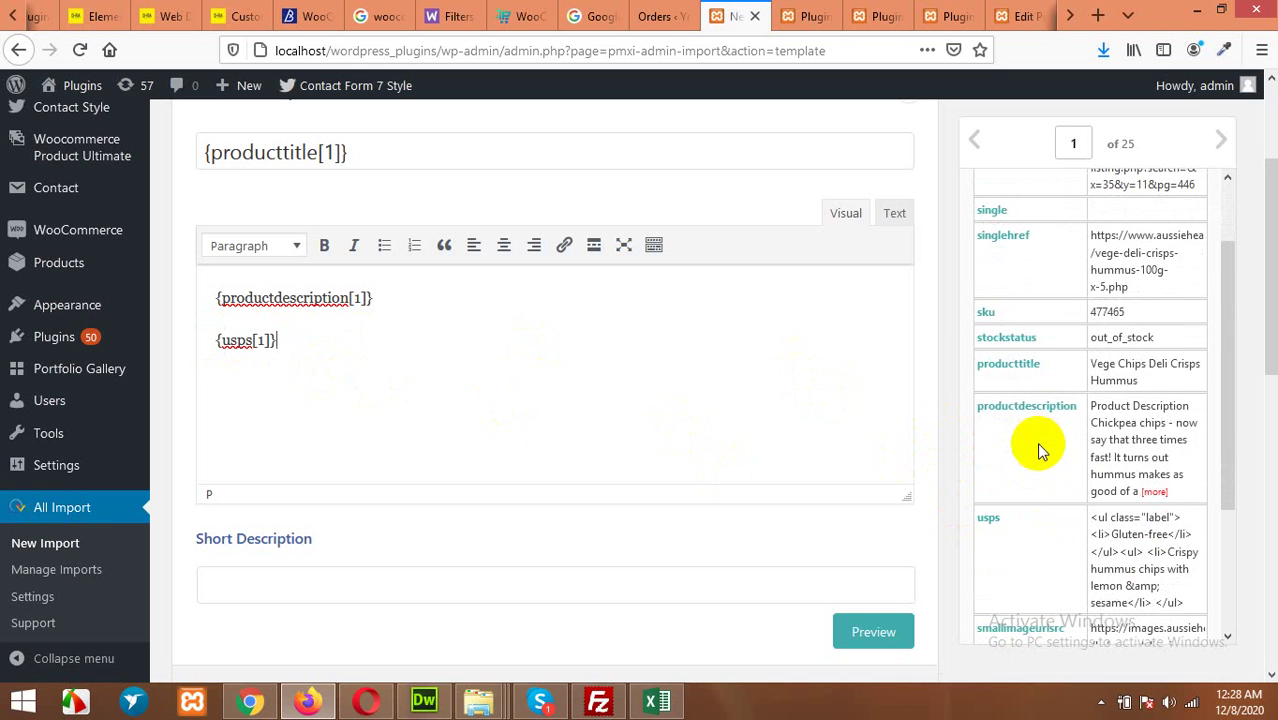
Map the productdescription element to the Short Description.
scroll(1036, 443, "down", 4)
scroll(422, 434, "down", 4)
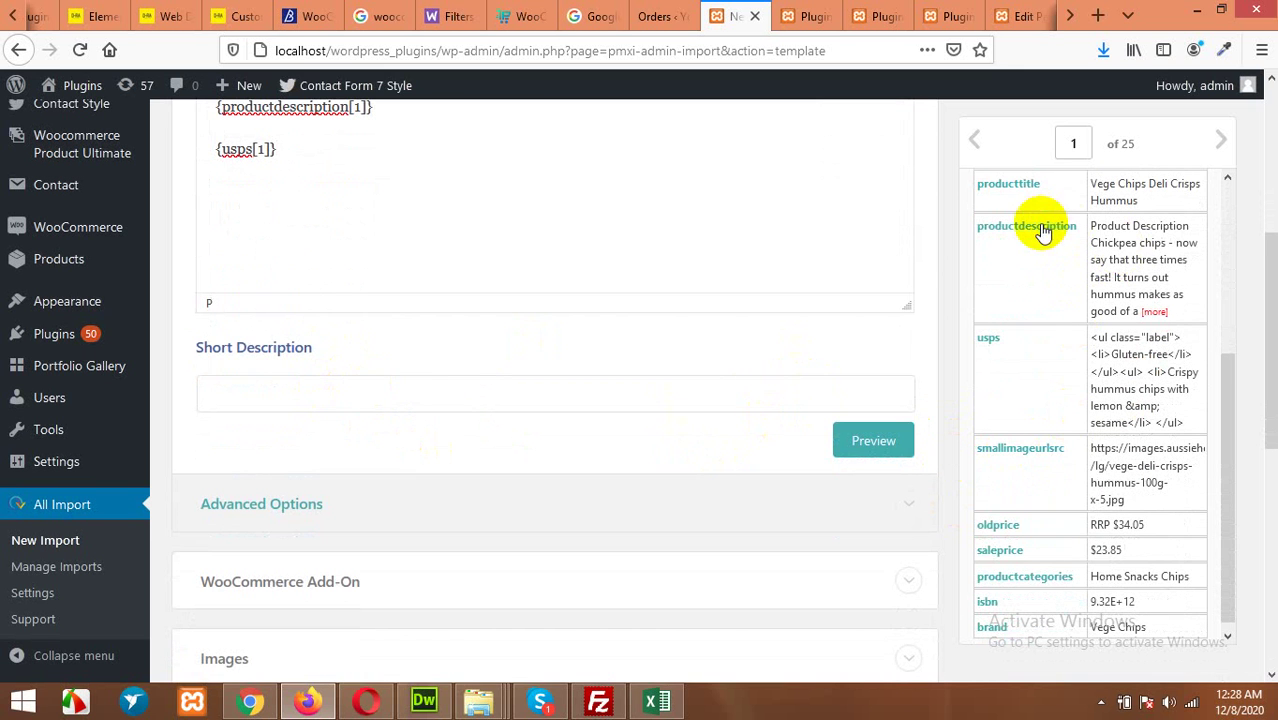
left_click_drag(1044, 228, 300, 394)
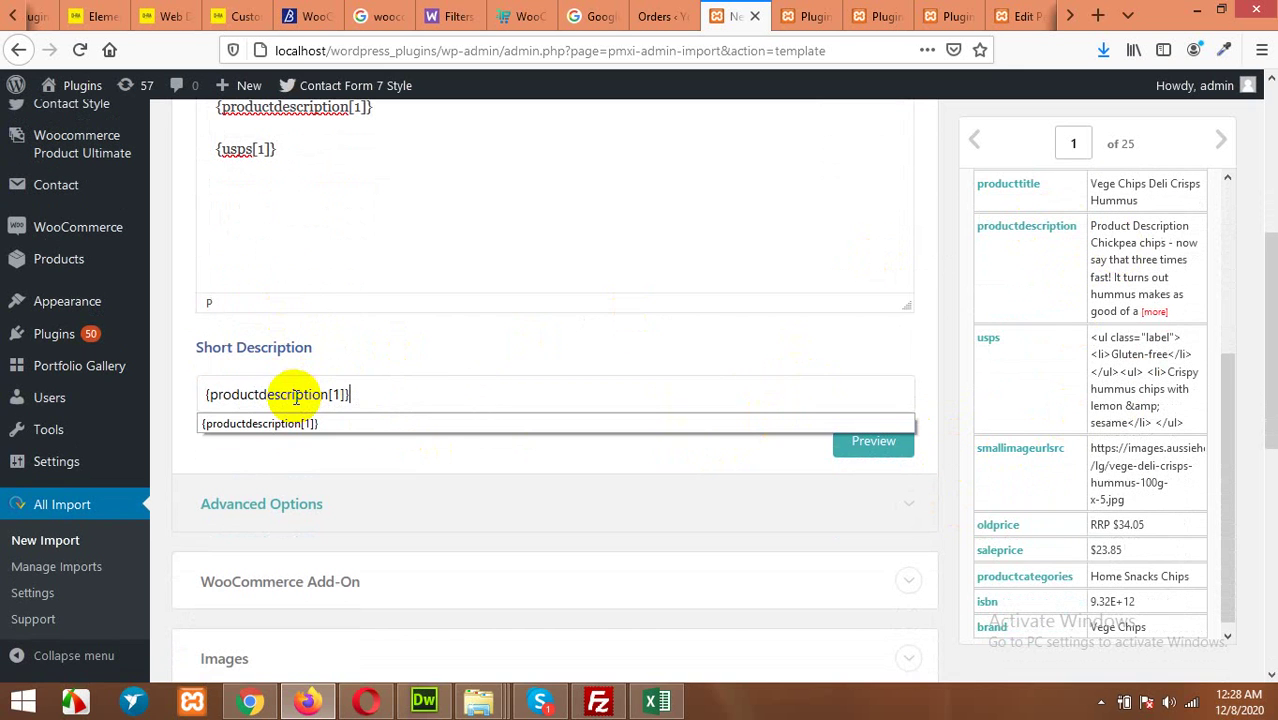
Expand the Images section and map the smallimageurlsrc element as the URL for downloading images hosted elsewhere.
scroll(1060, 450, "down", 2)
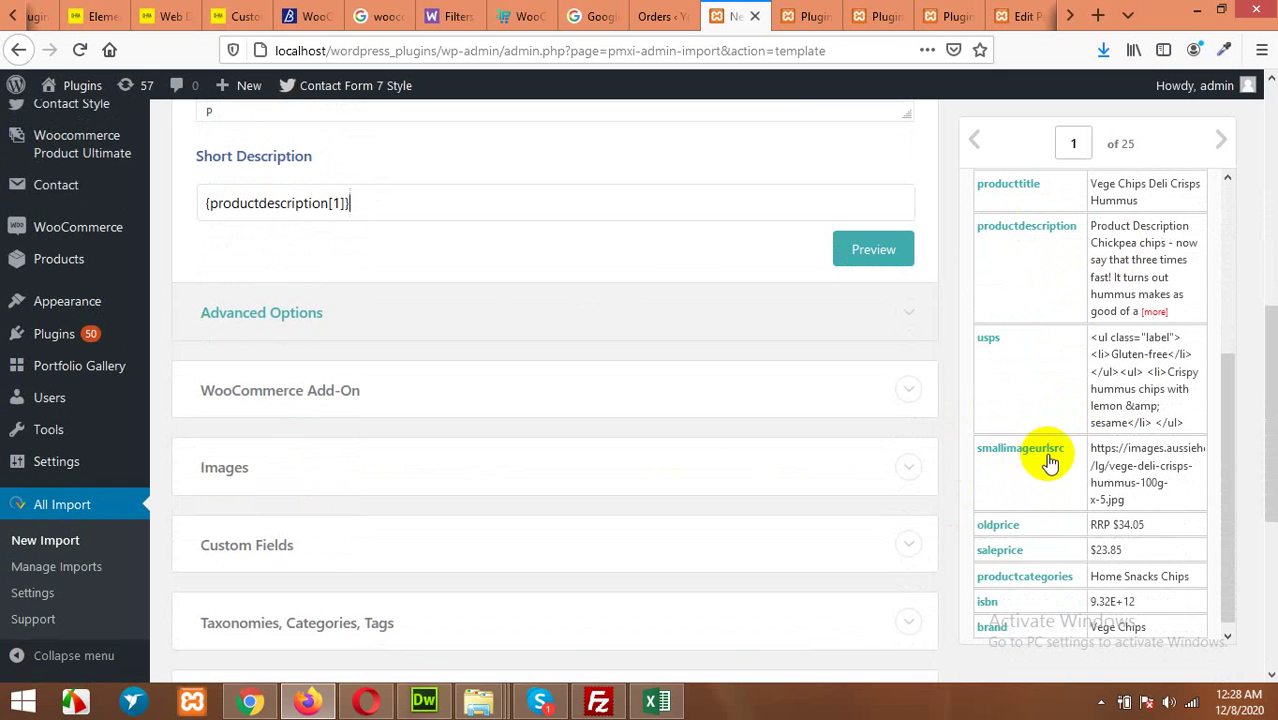
left_click(240, 470)
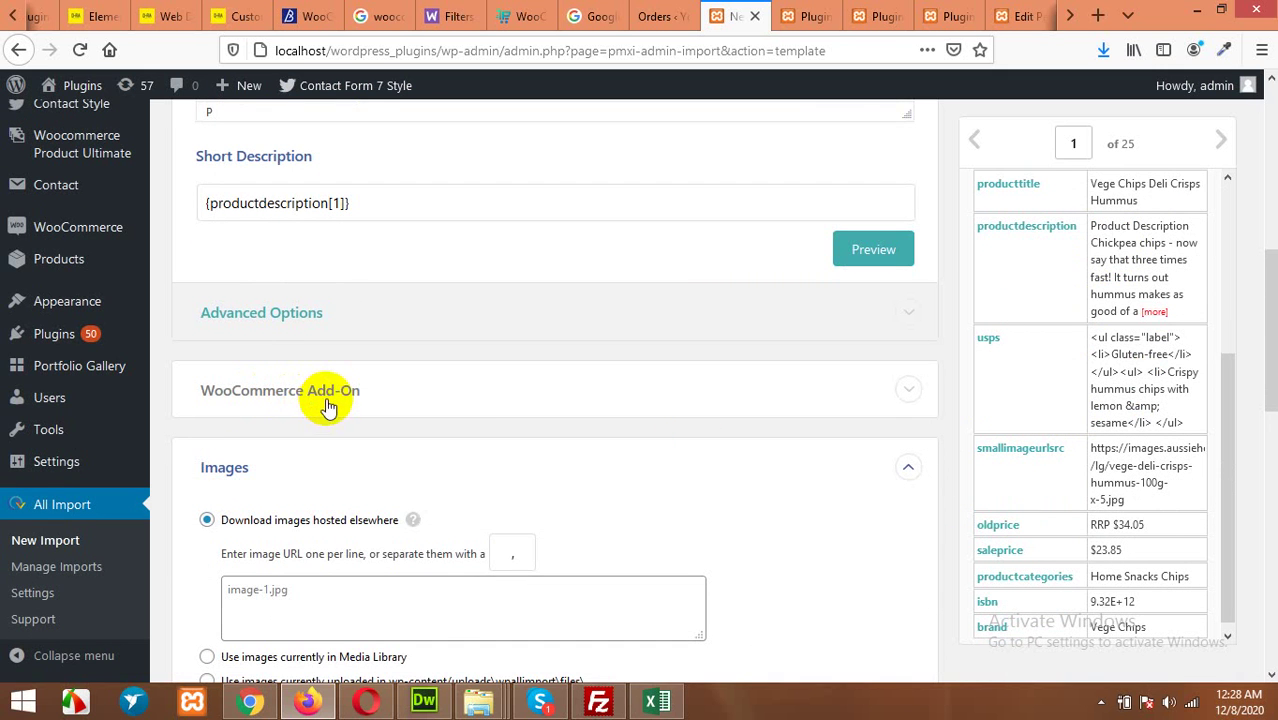
scroll(843, 446, "down", 3)
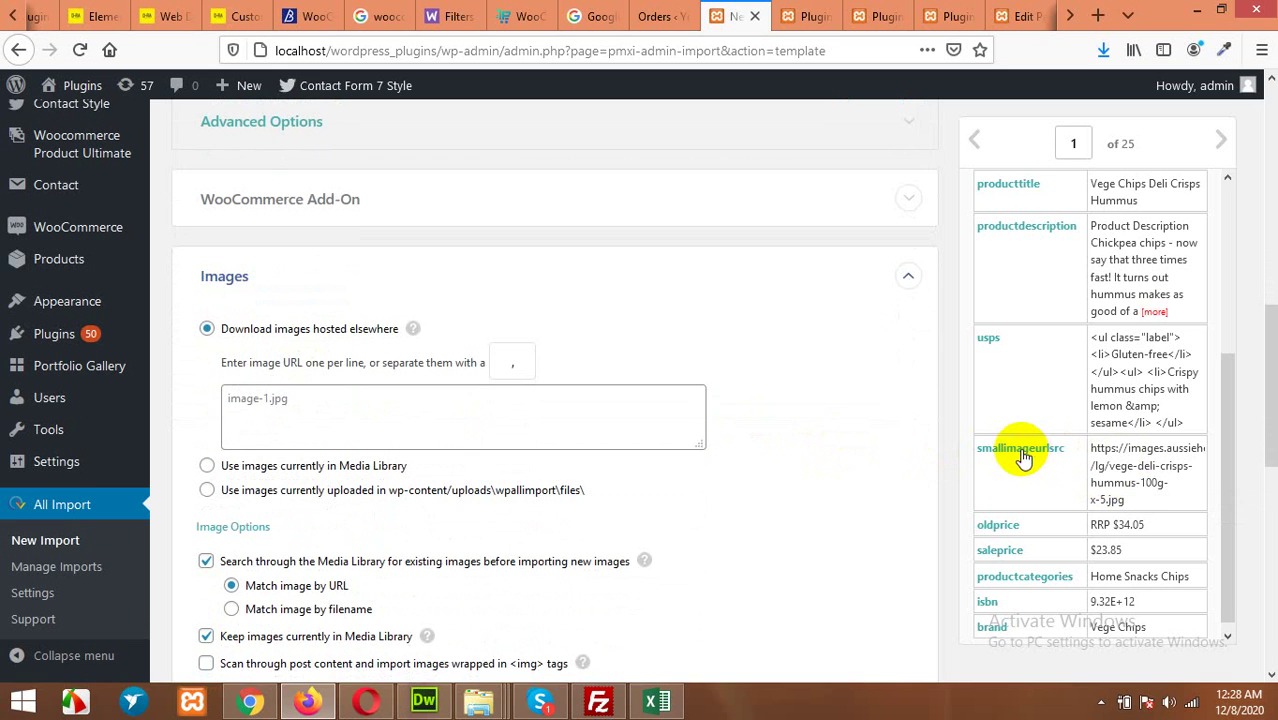
left_click_drag(1022, 457, 419, 403)
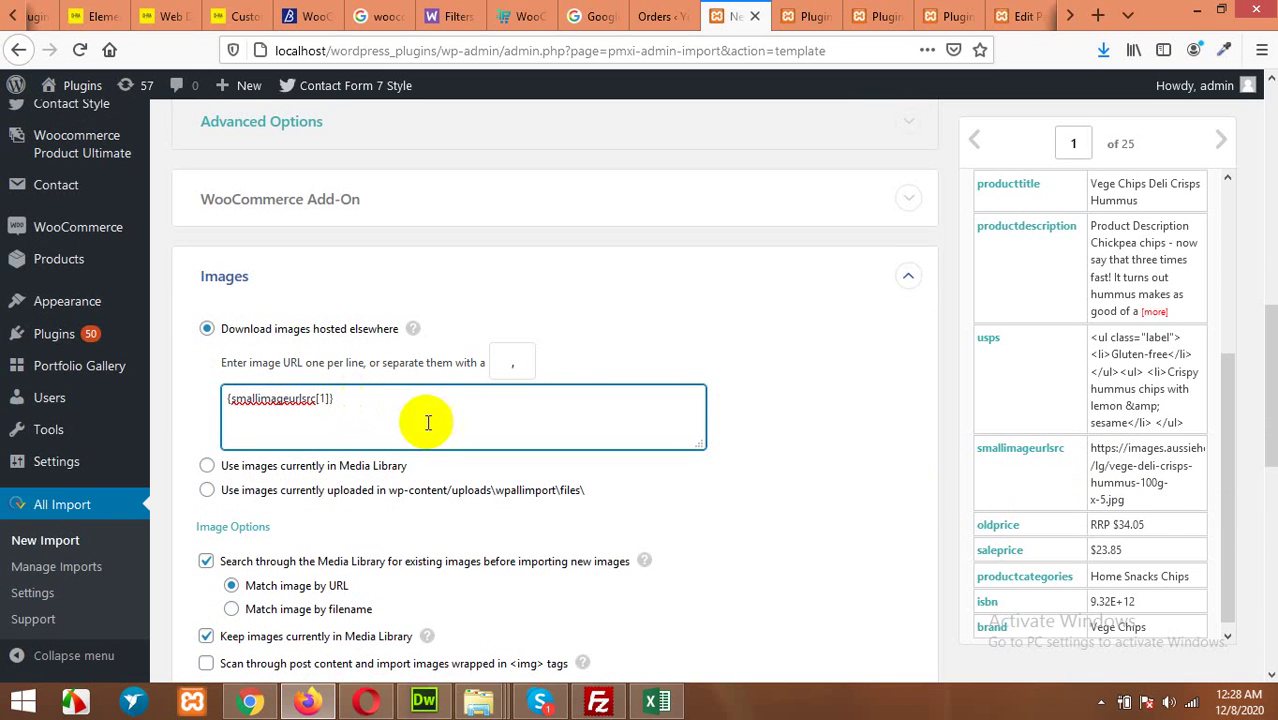
Expand the WooCommerce Add-On section and map the sku element to the SKU field of the simple product.
scroll(477, 430, "down", 3)
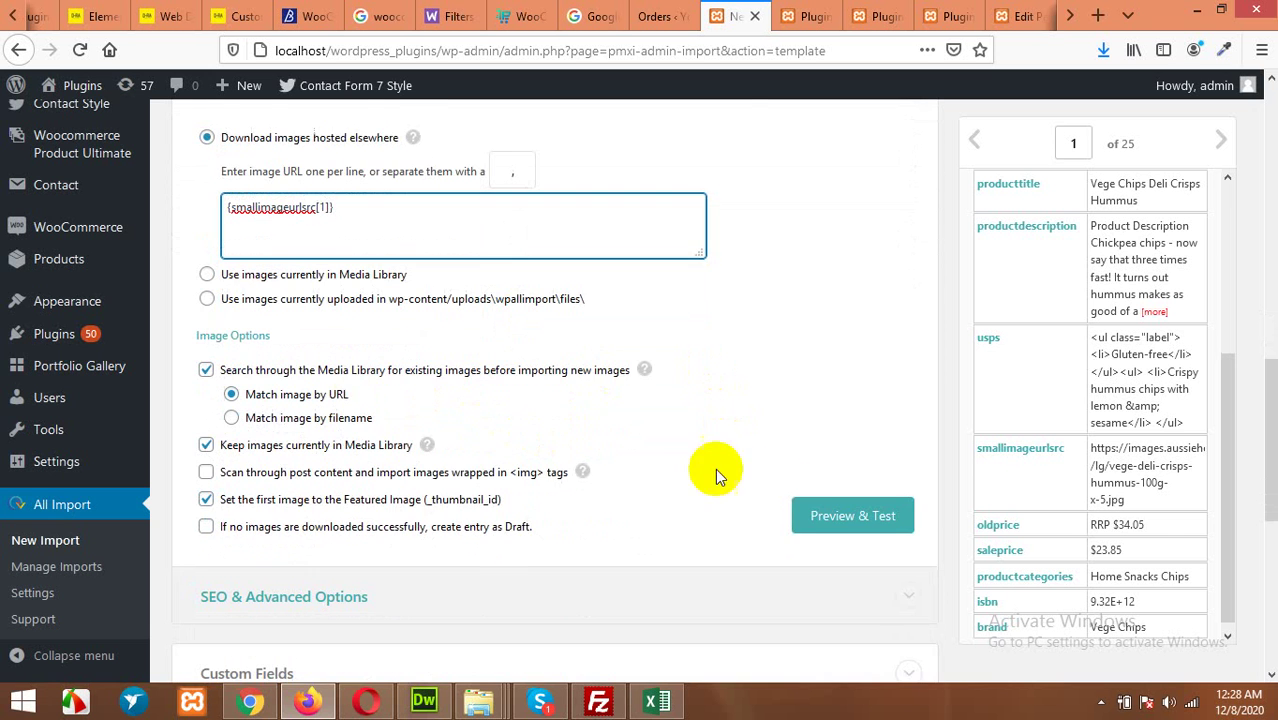
scroll(762, 505, "down", 2)
scroll(399, 379, "up", 9)
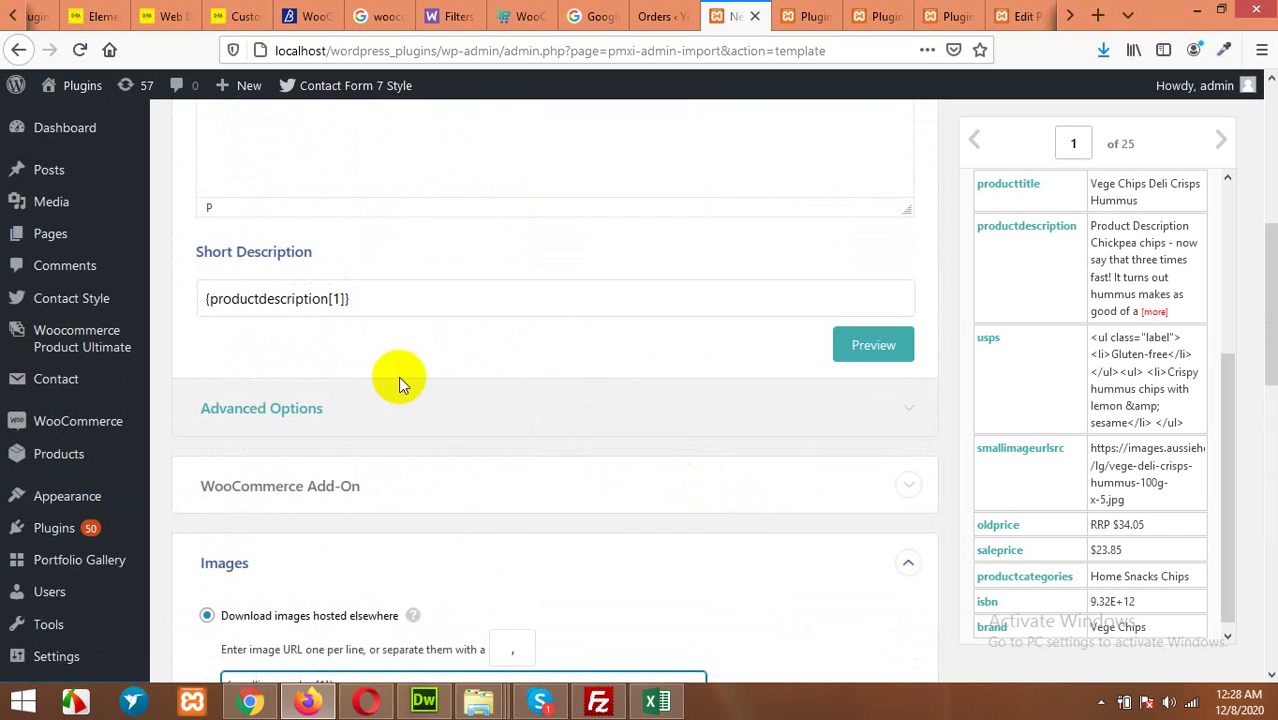
left_click(253, 490)
scroll(457, 480, "down", 4)
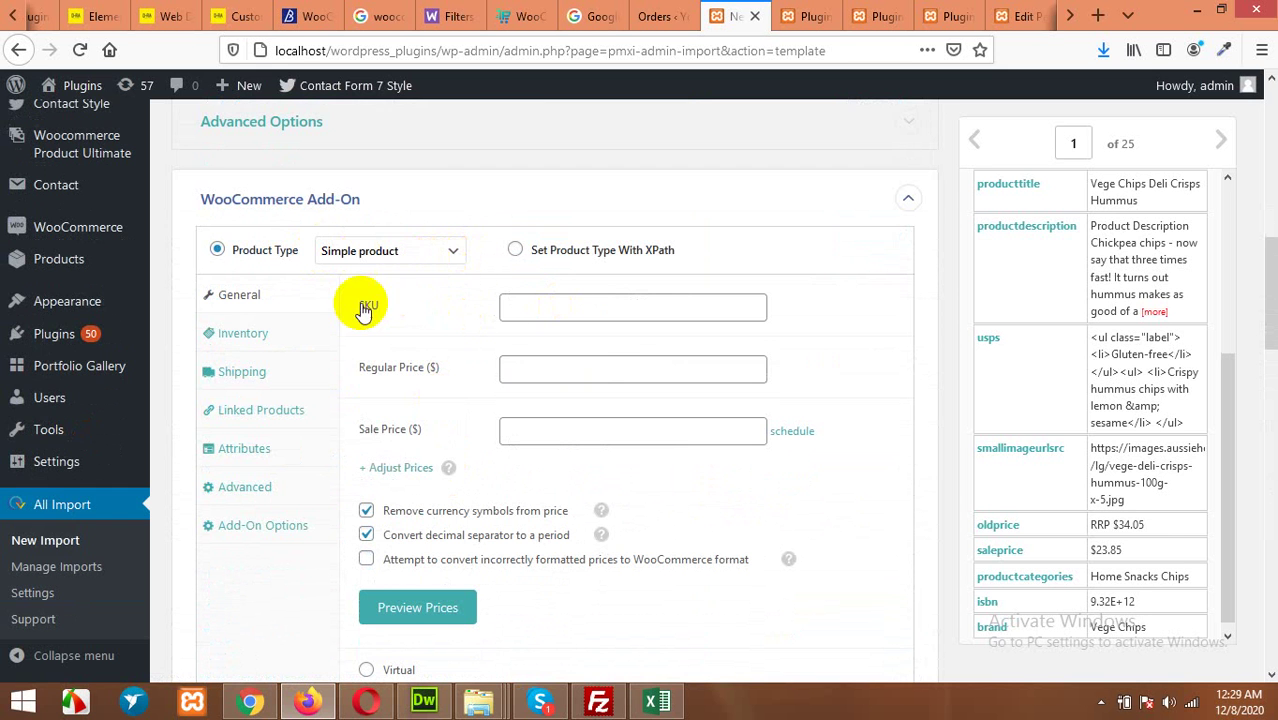
scroll(1045, 260, "up", 5)
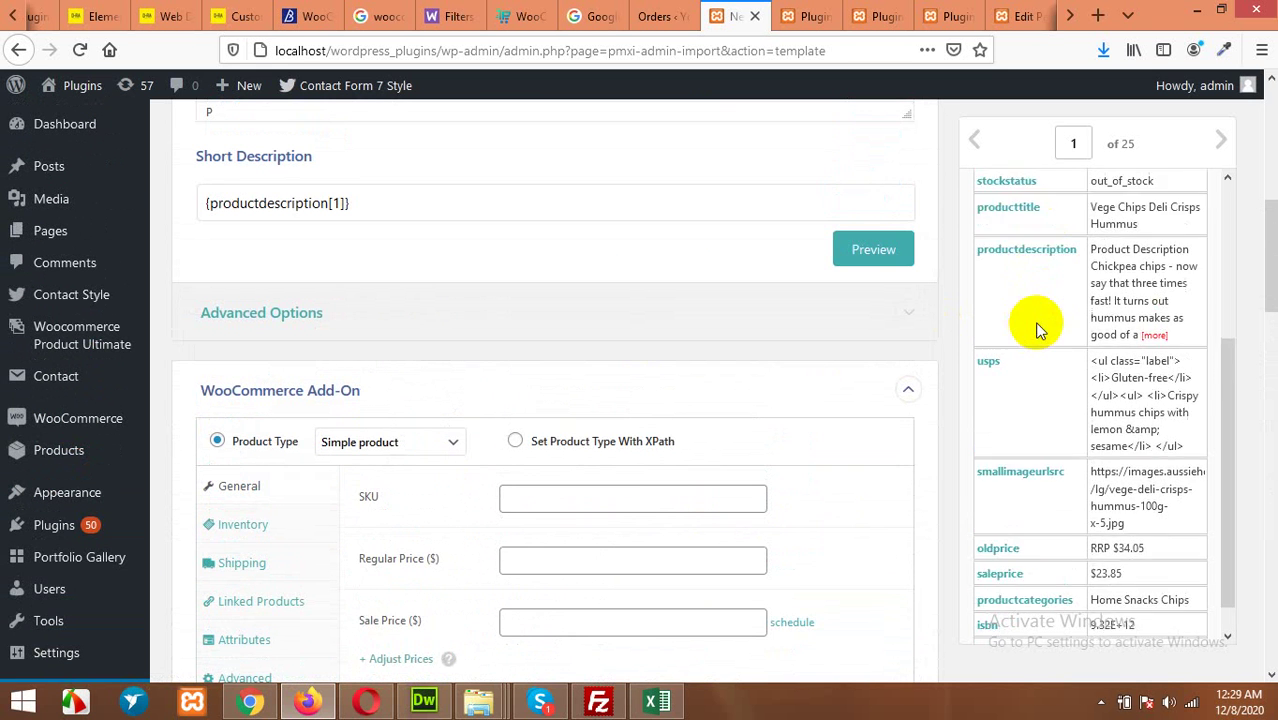
scroll(1051, 336, "up", 3)
scroll(1057, 389, "down", 3)
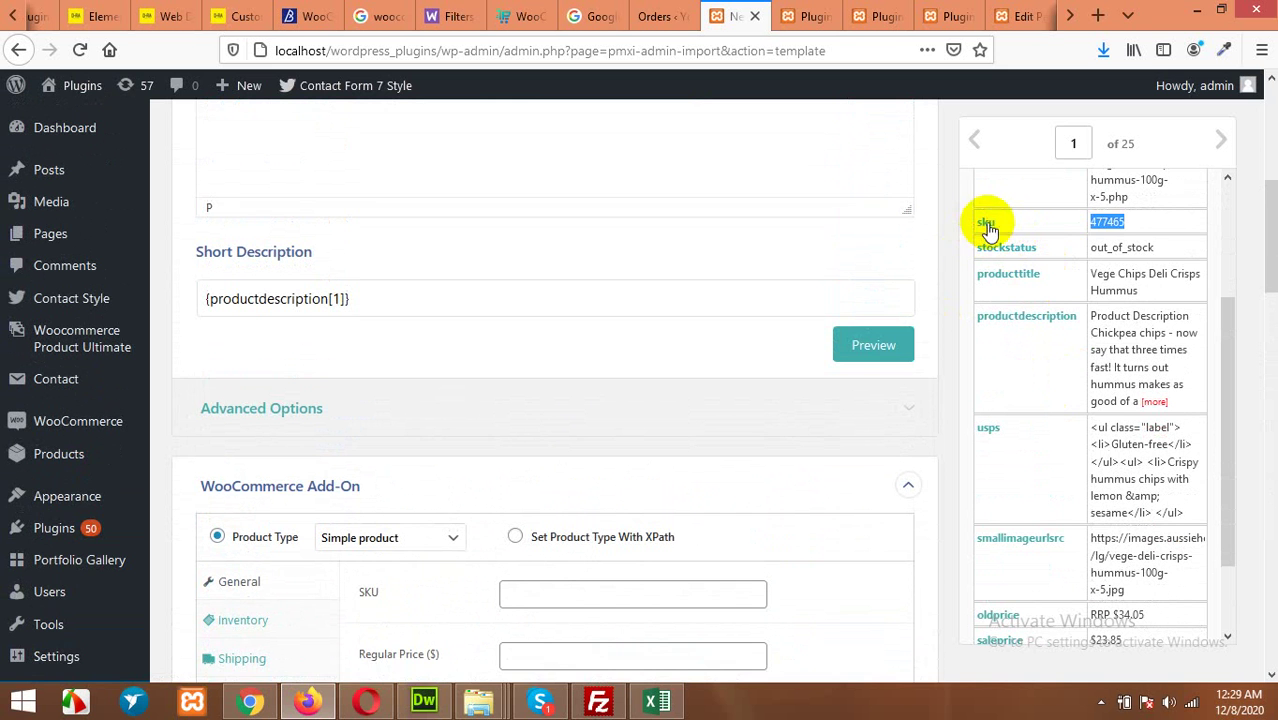
left_click_drag(987, 228, 549, 598)
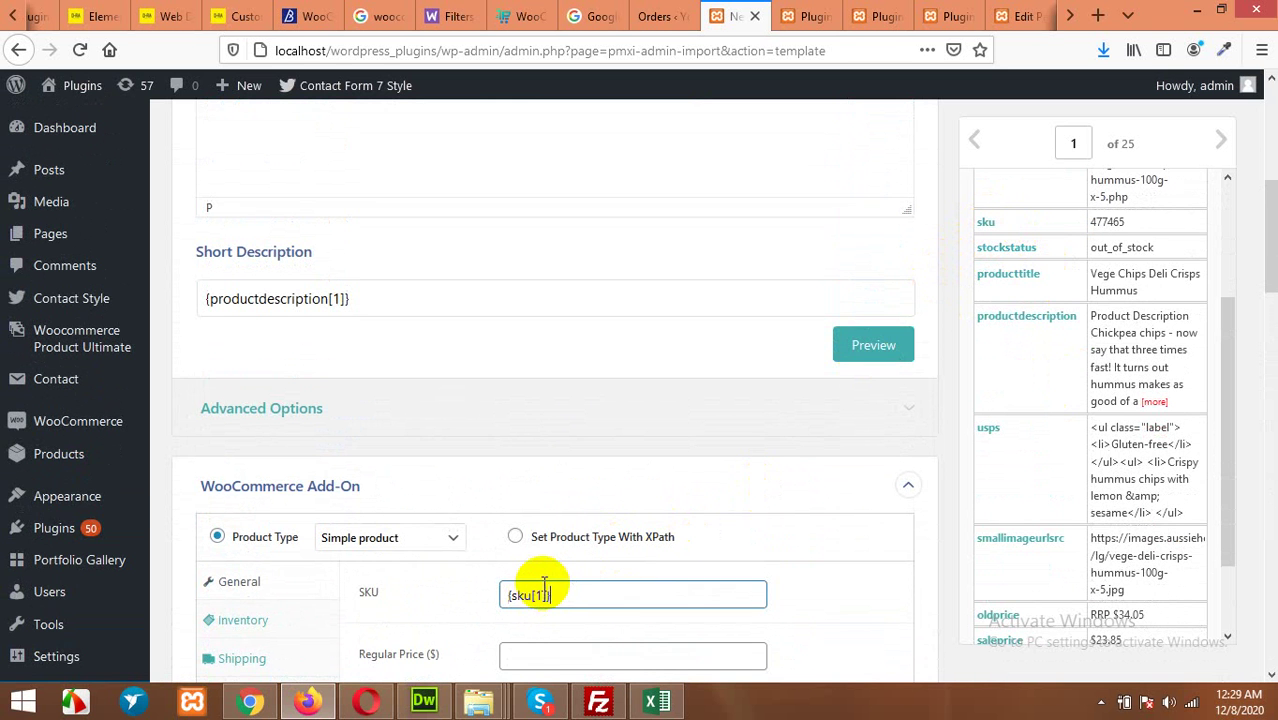
Map the saleprice element to the Regular Price field.
scroll(685, 379, "down", 8)
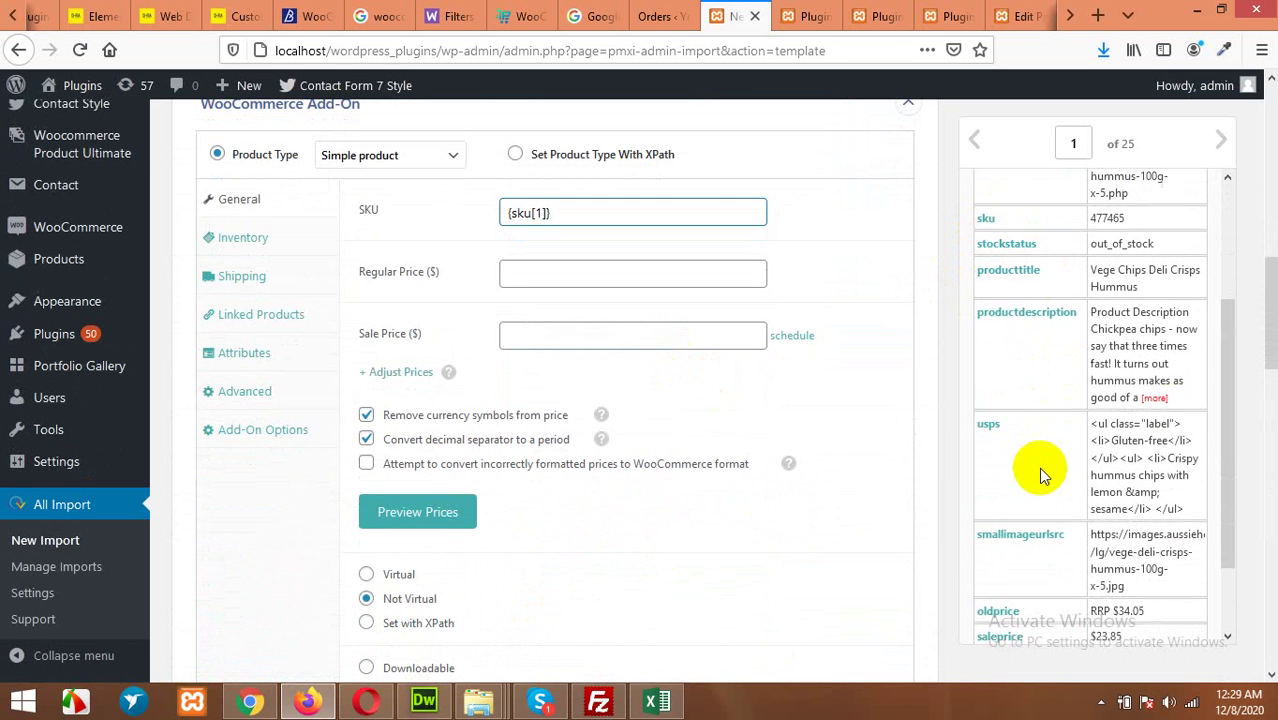
scroll(1038, 467, "down", 2)
left_click_drag(996, 541, 545, 275)
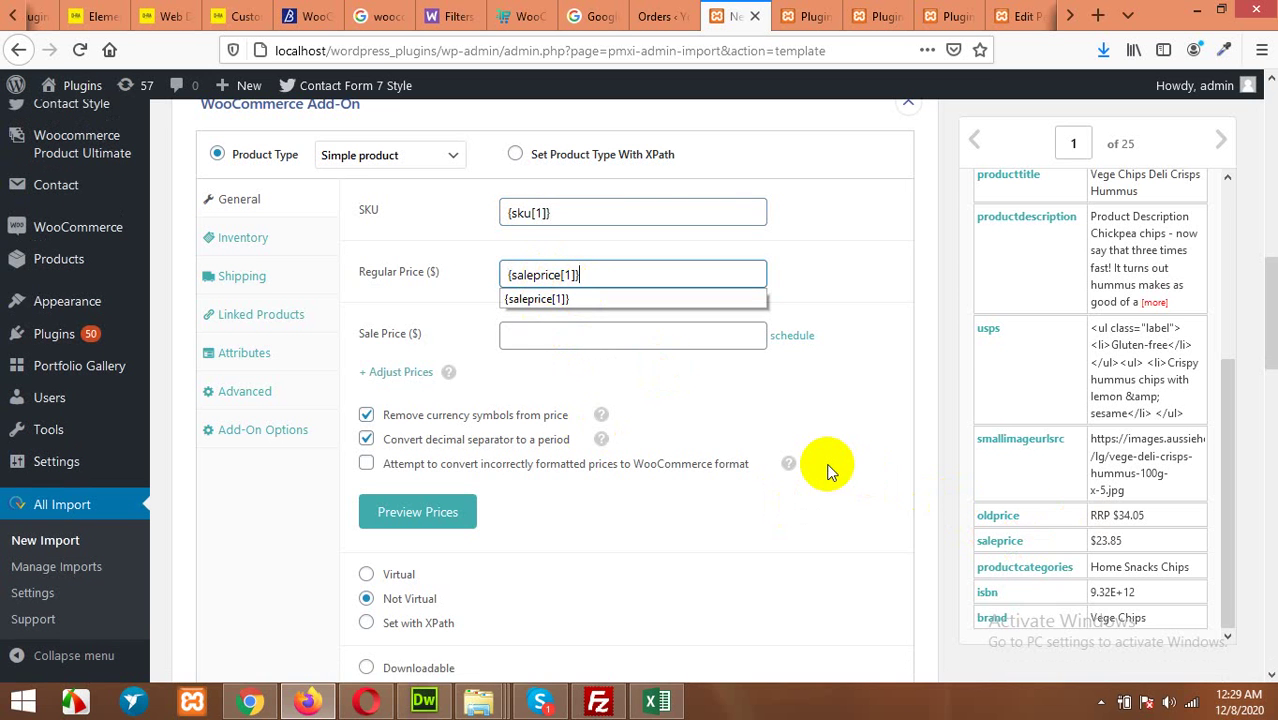
Expand the Taxonomies, Categories, Tags section and enable Product categories for the import.
scroll(828, 470, "down", 10)
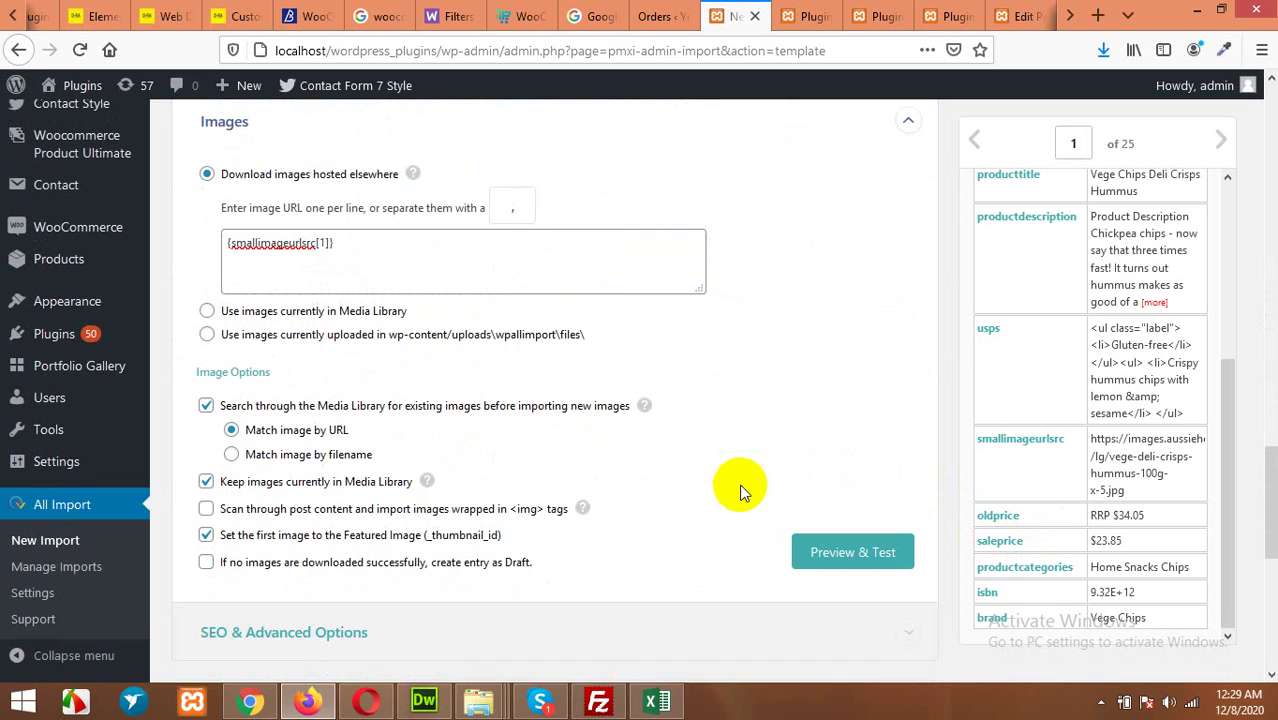
scroll(742, 490, "down", 5)
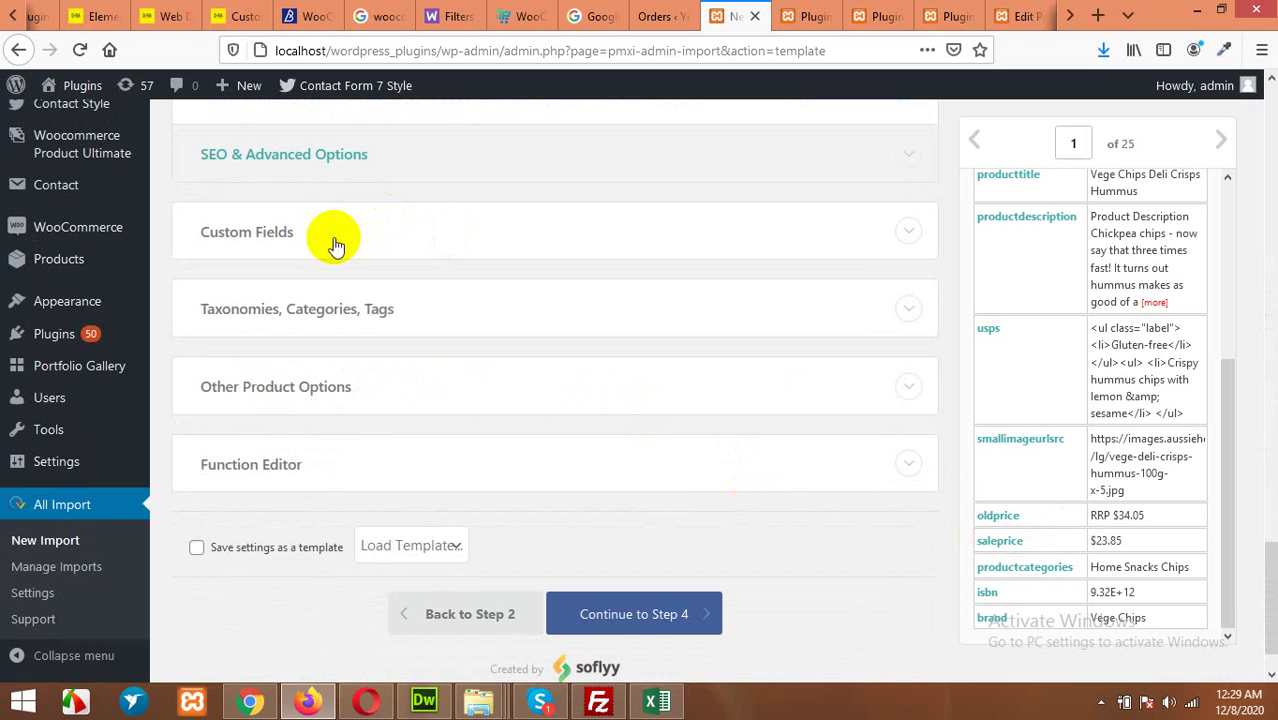
left_click(317, 320)
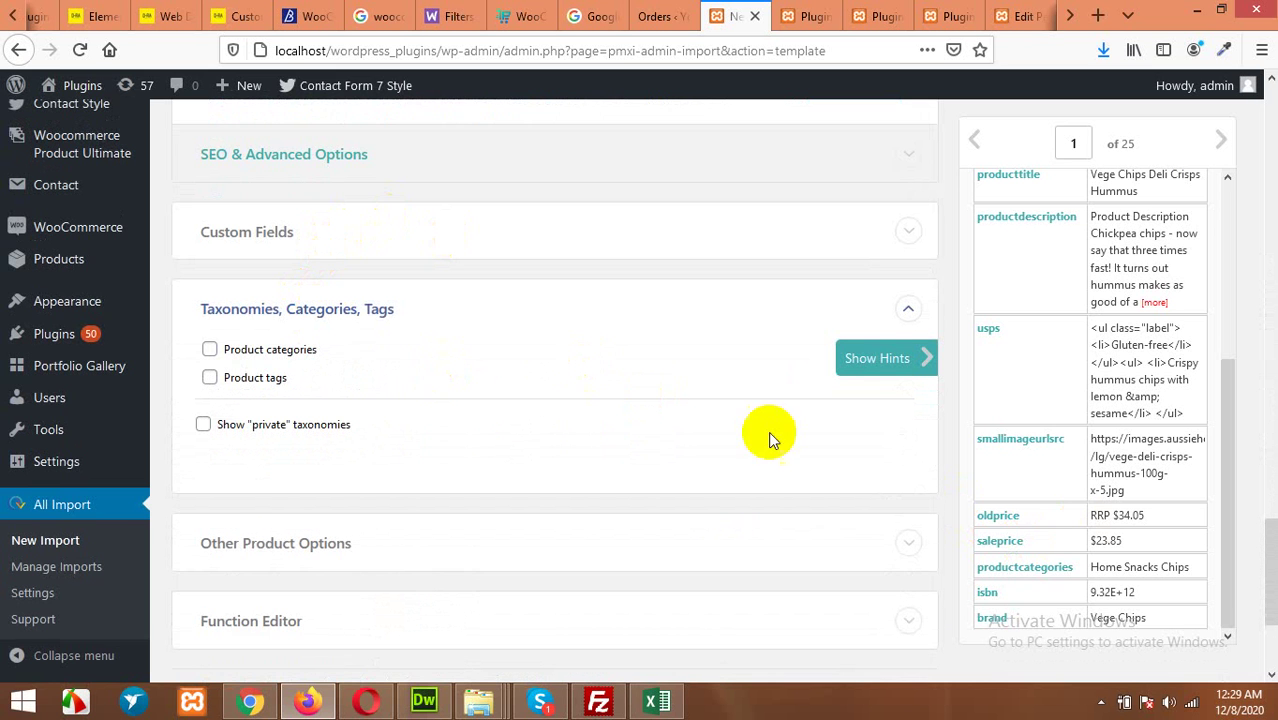
left_click(210, 352)
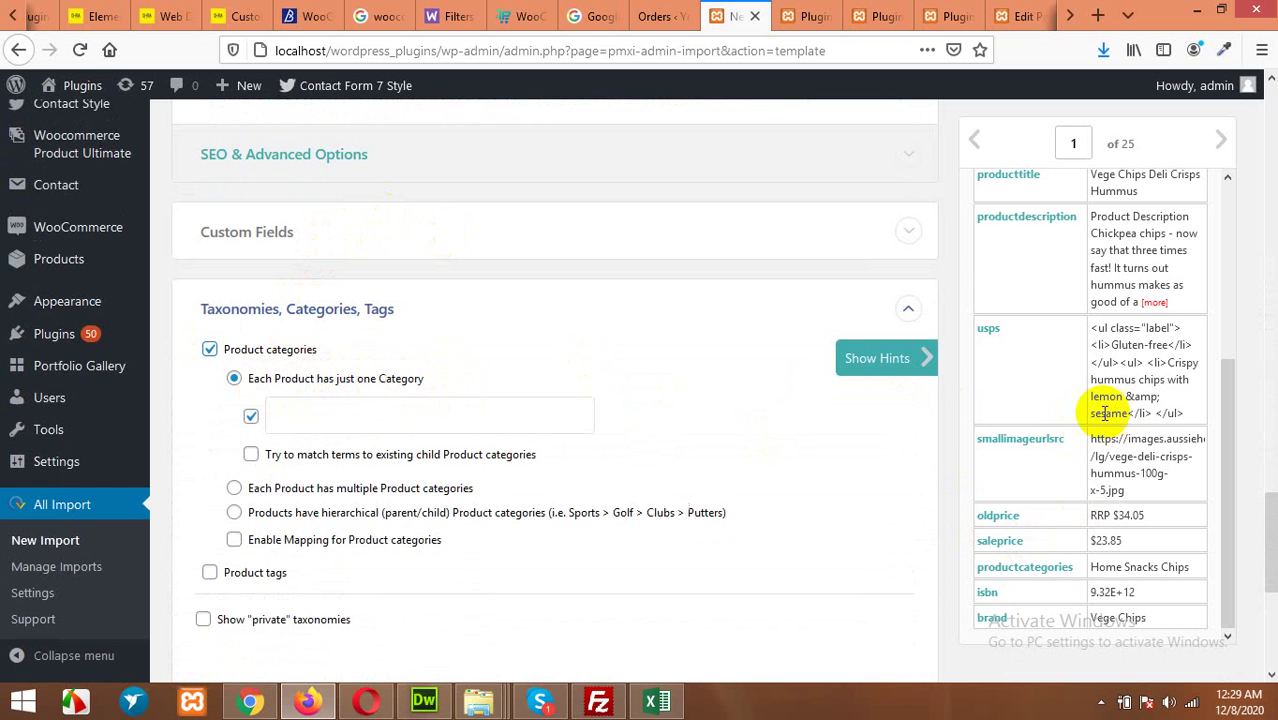
scroll(1098, 414, "down", 3)
scroll(1048, 528, "up", 3)
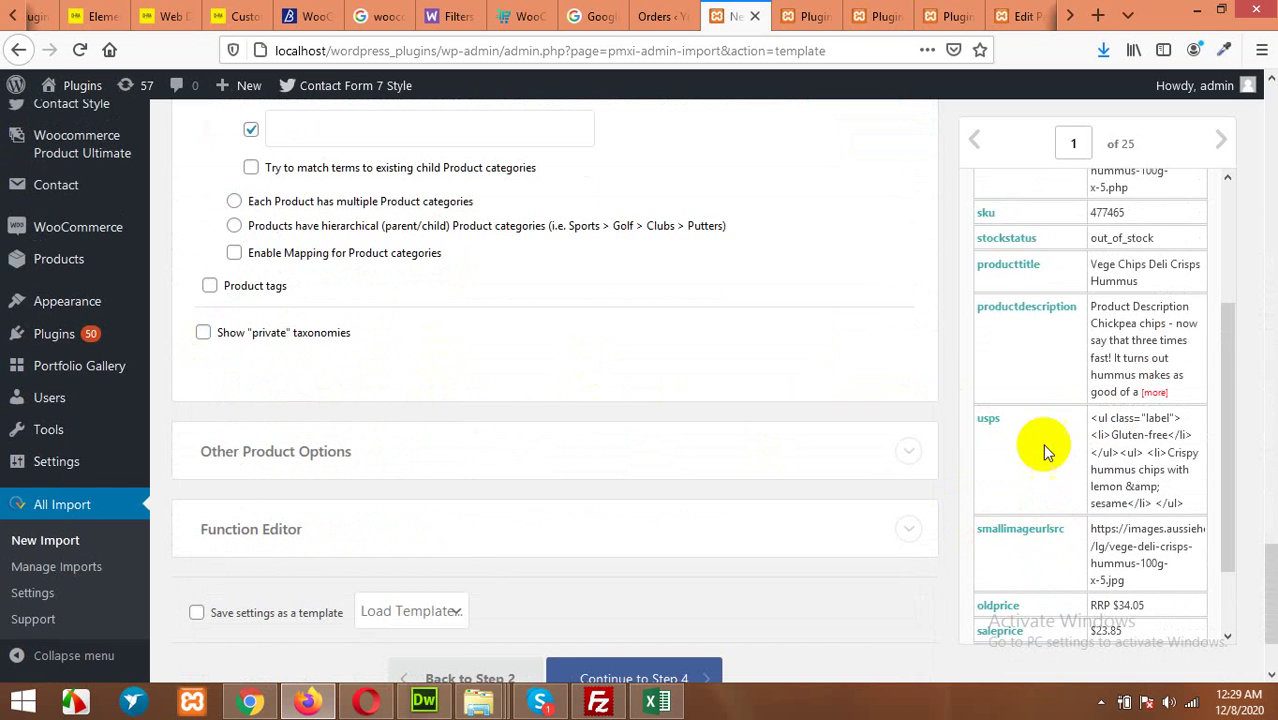
scroll(527, 343, "up", 1)
scroll(527, 343, "up", 1)
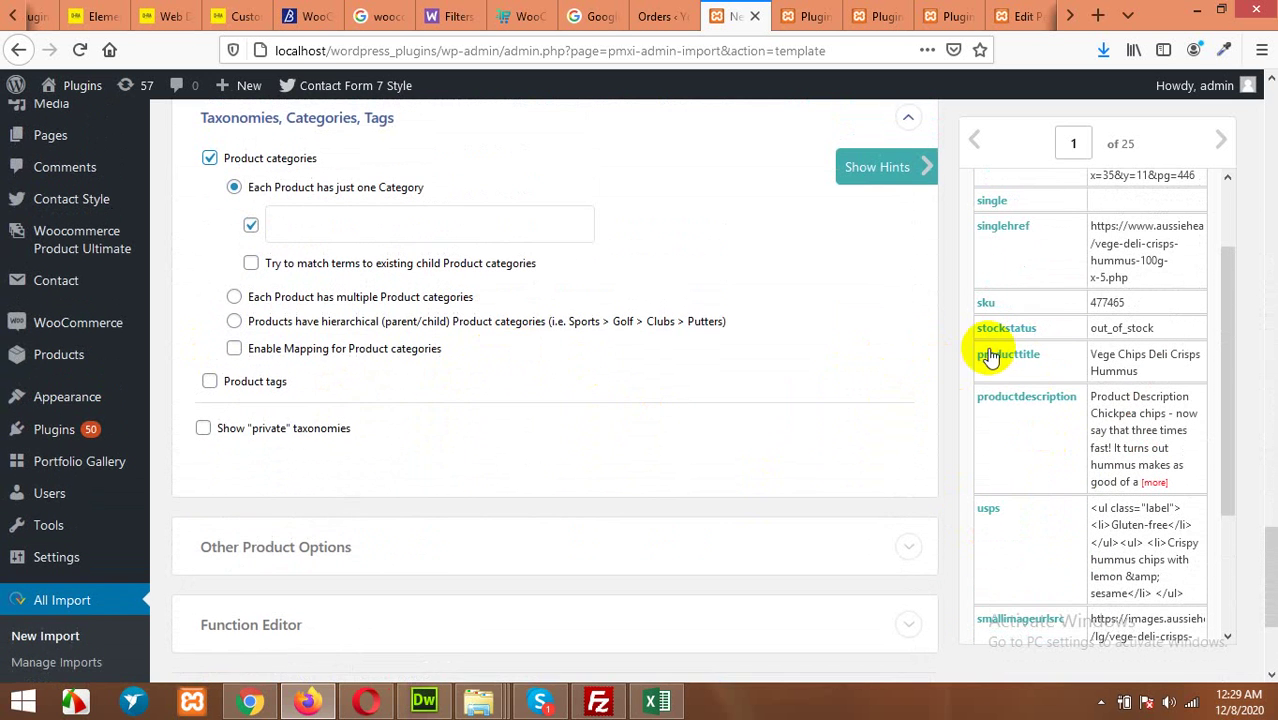
scroll(913, 437, "up", 1)
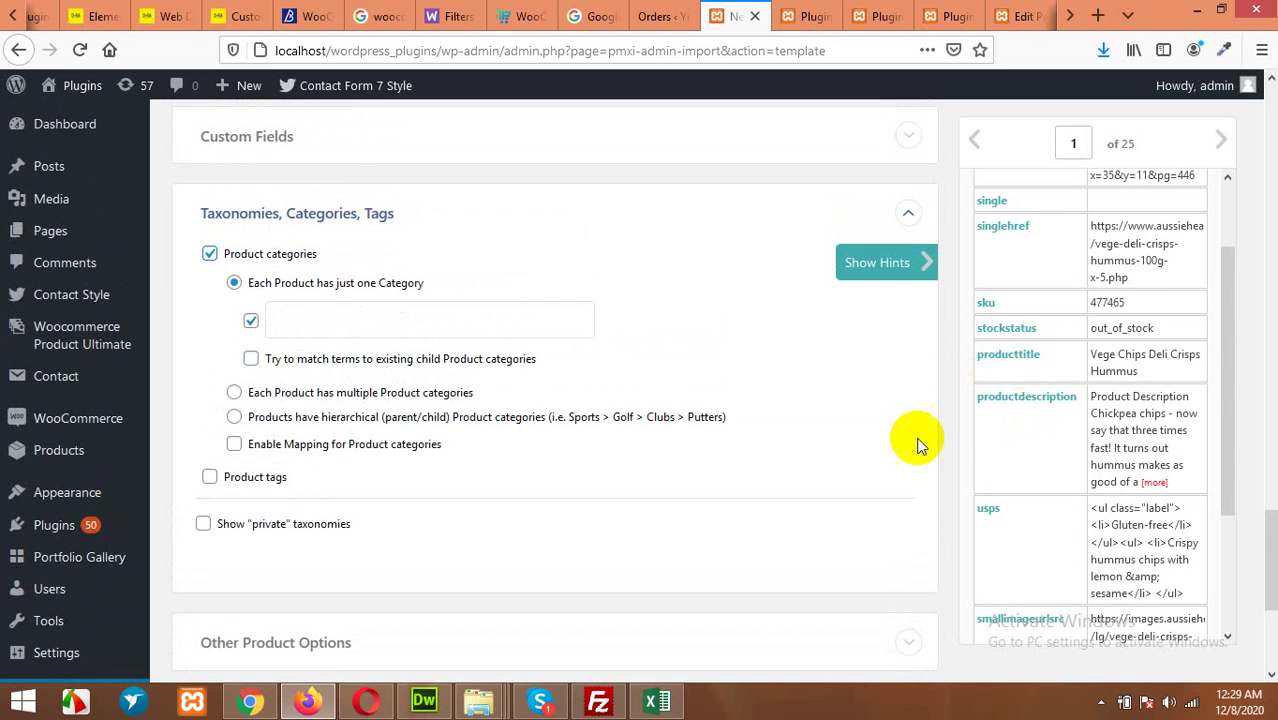
left_click(236, 393)
left_click(693, 347)
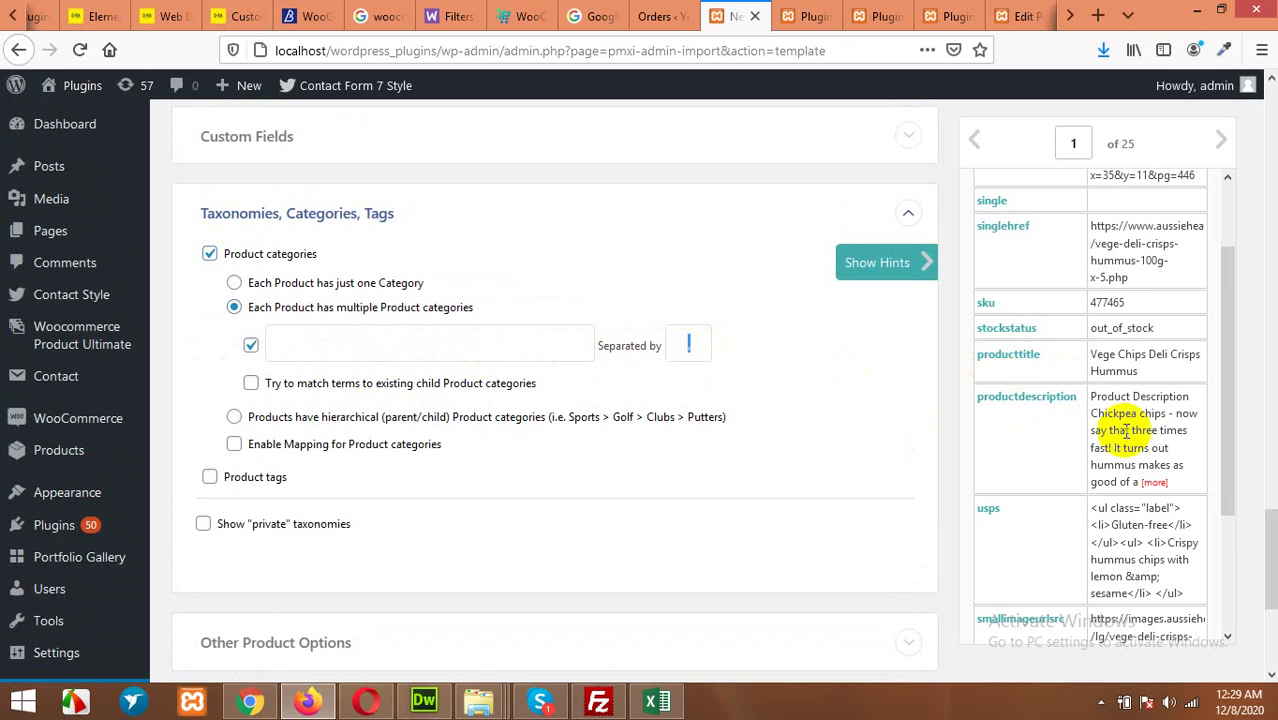
scroll(1120, 430, "down", 3)
scroll(1133, 495, "down", 3)
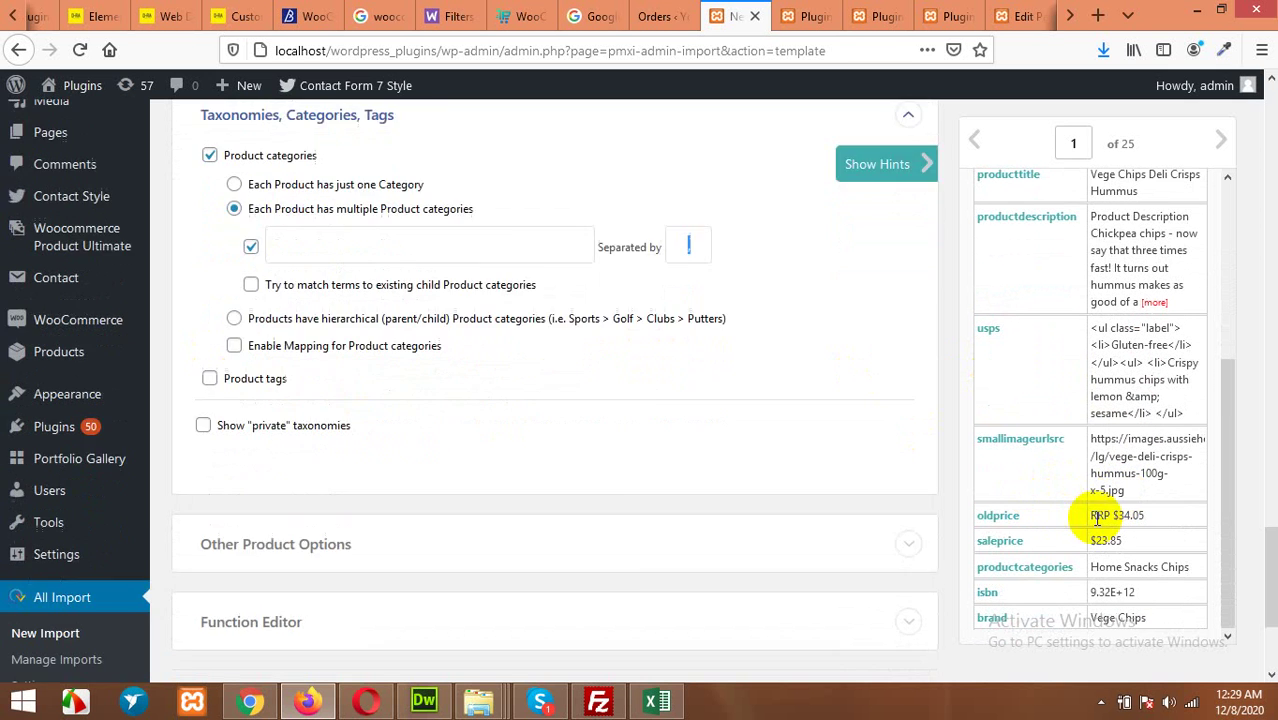
scroll(656, 437, "up", 2)
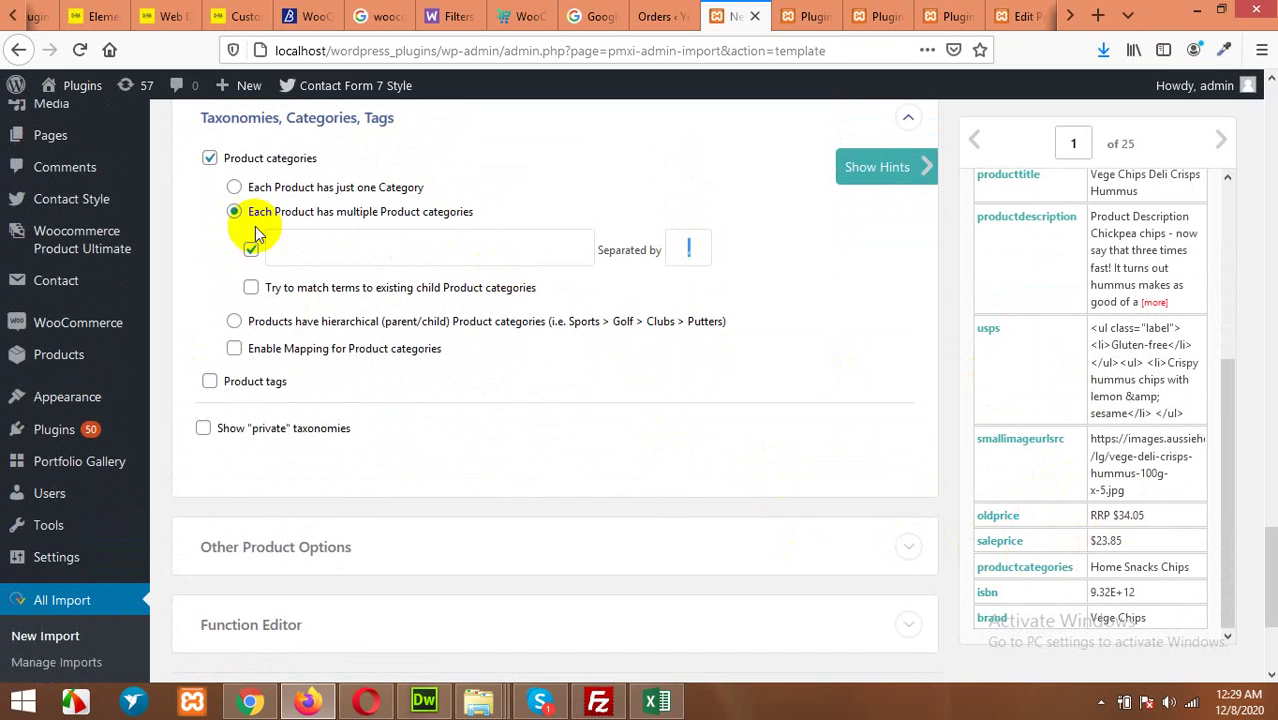
left_click(234, 188)
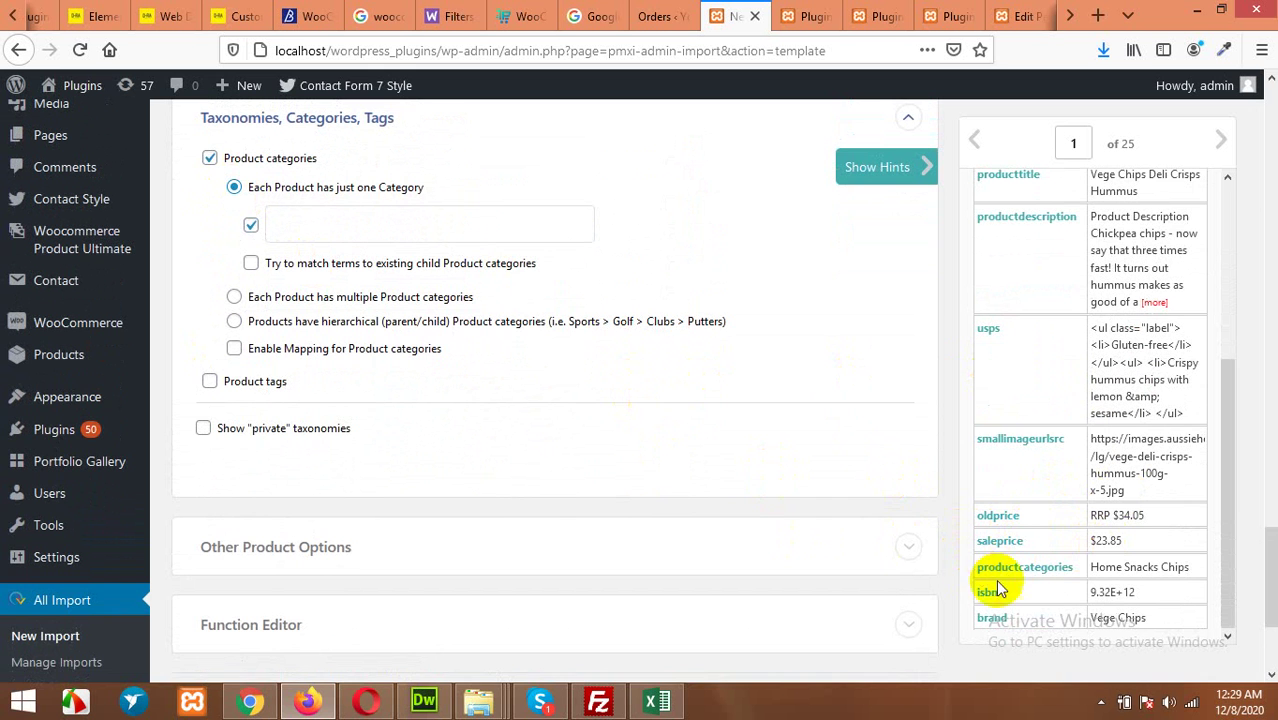
Map the productcategories element to the category field of the option that each product has just one category.
left_click_drag(1006, 578, 371, 224)
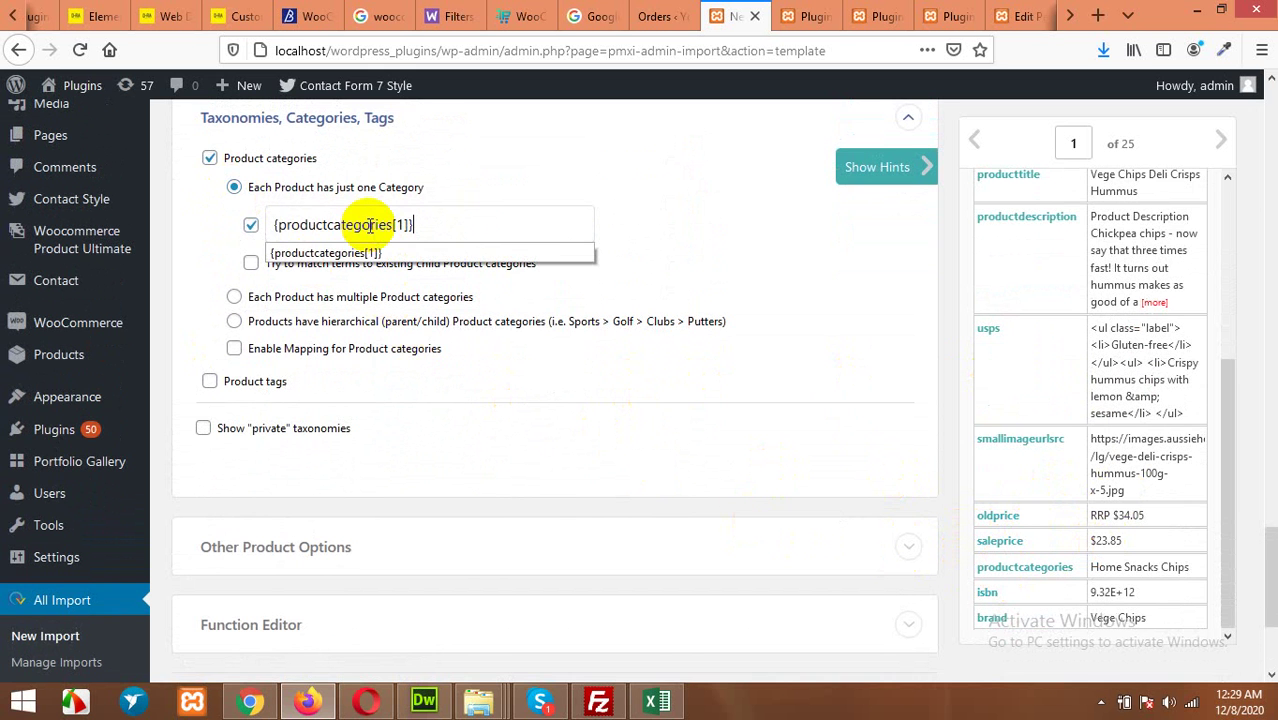
scroll(940, 450, "down", 2)
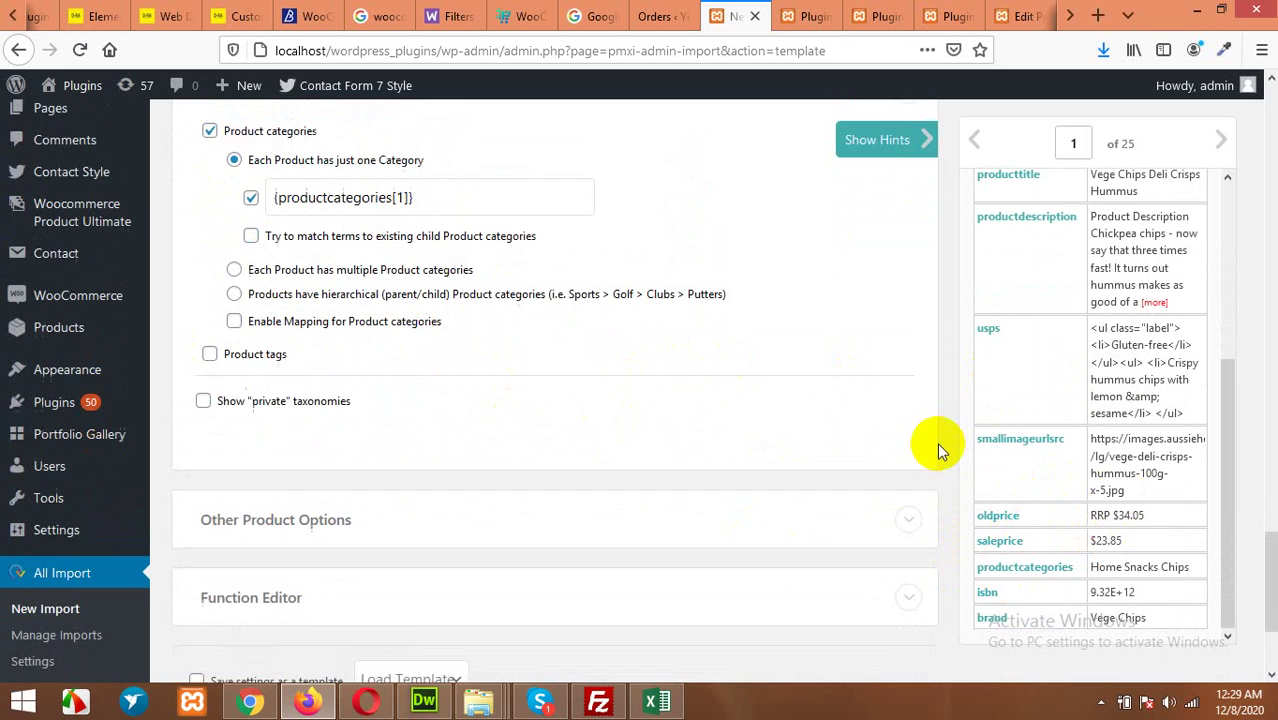
scroll(940, 452, "down", 2)
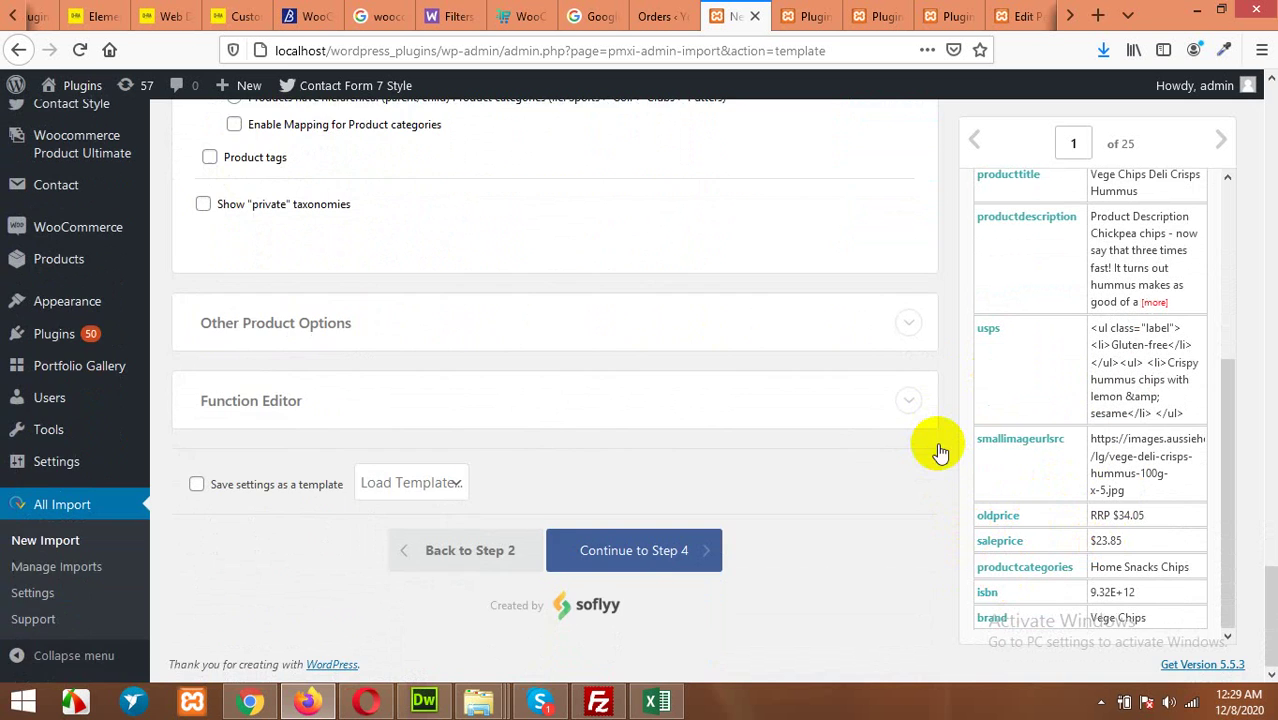
Enable matching terms to existing child product categories and assigning products only to the imported category, not the entire hierarchy.
scroll(937, 442, "up", 8)
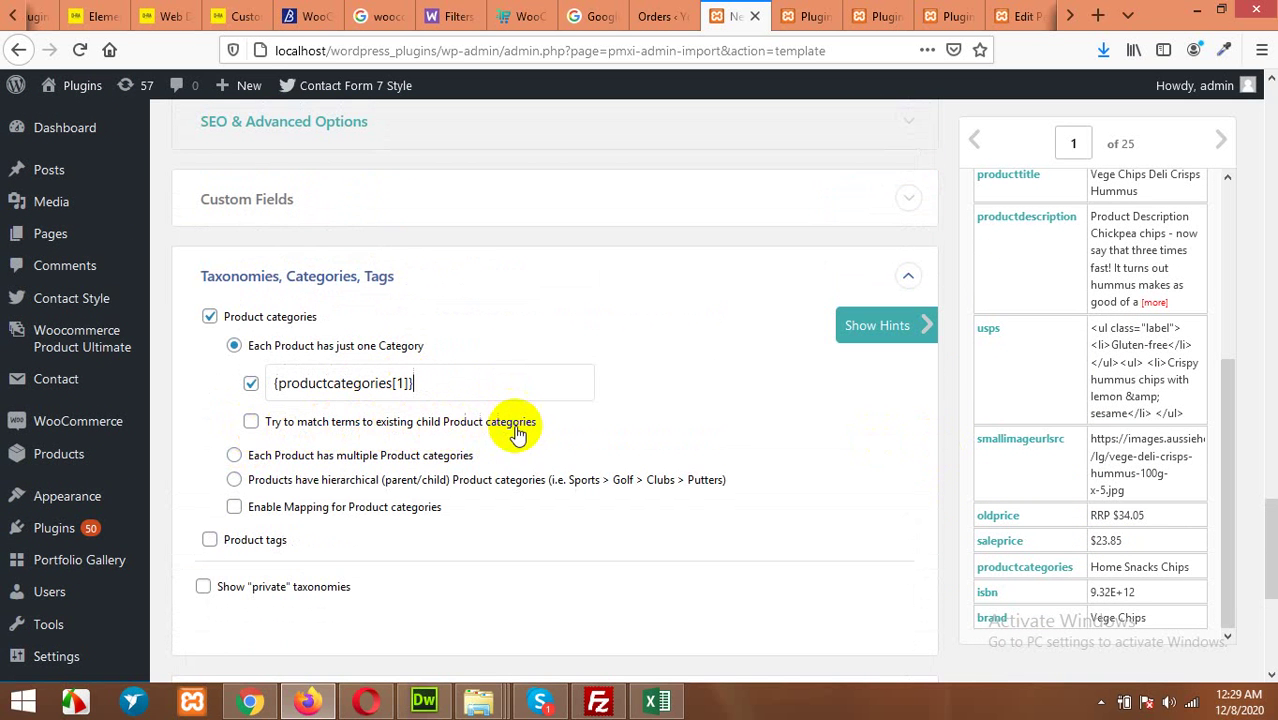
left_click(251, 422)
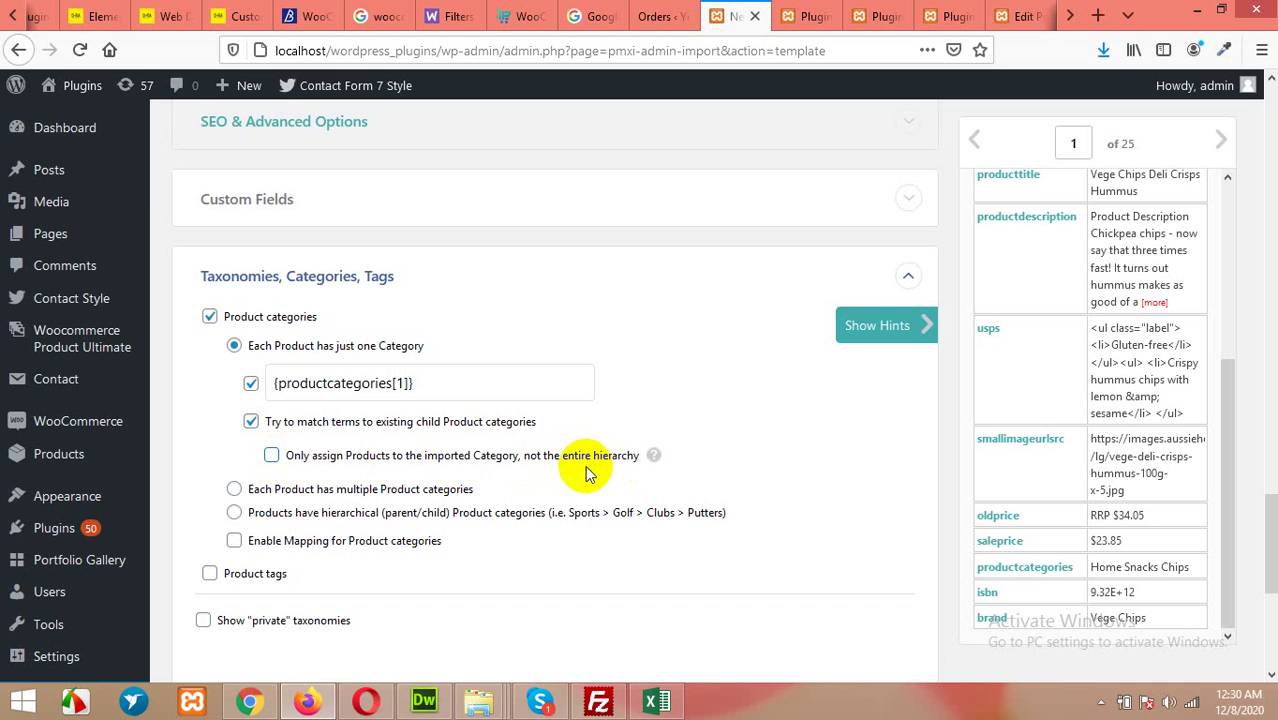
left_click(271, 457)
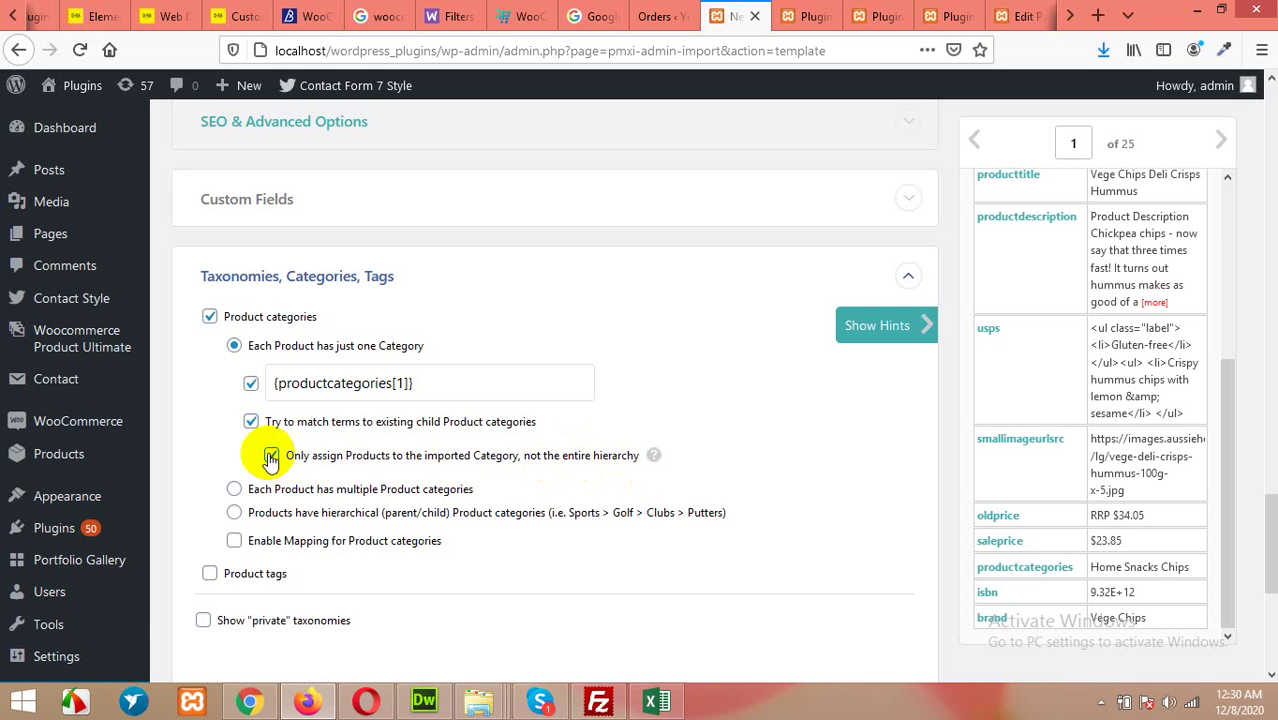
Review the post status and post date settings in the Other Product Options section and collapse it again.
scroll(608, 451, "down", 2)
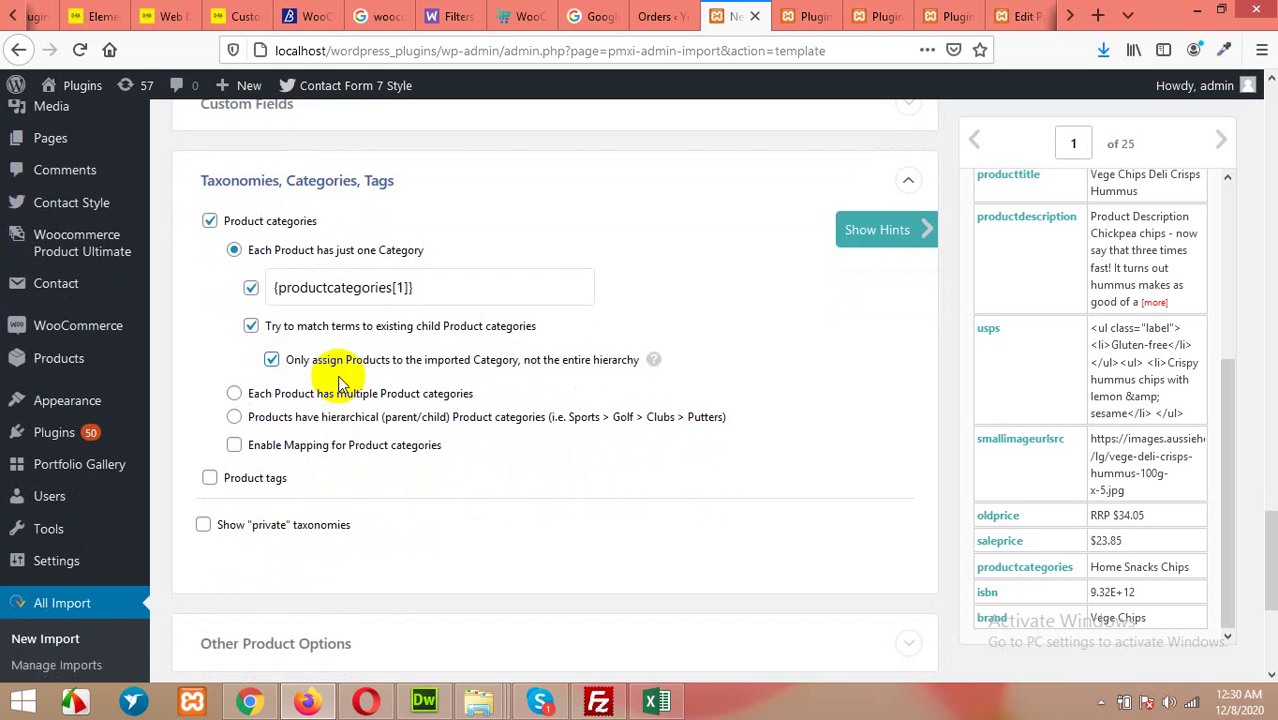
scroll(574, 385, "down", 2)
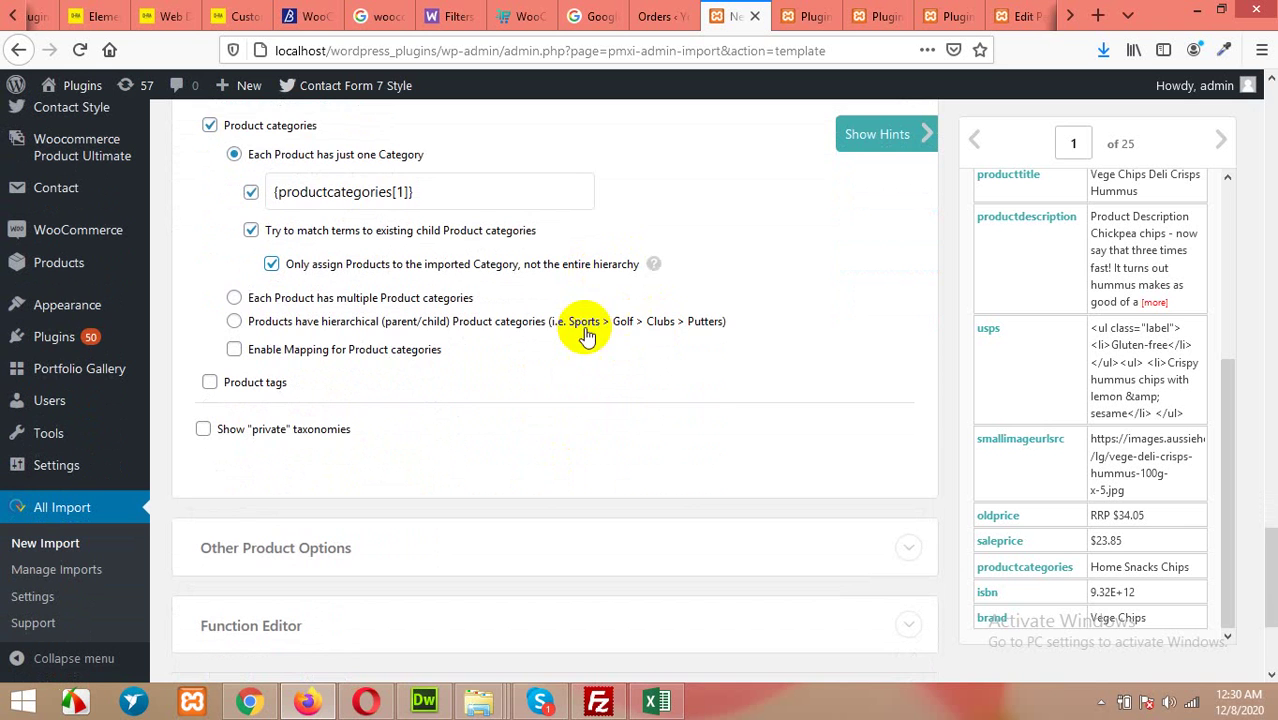
scroll(670, 402, "down", 4)
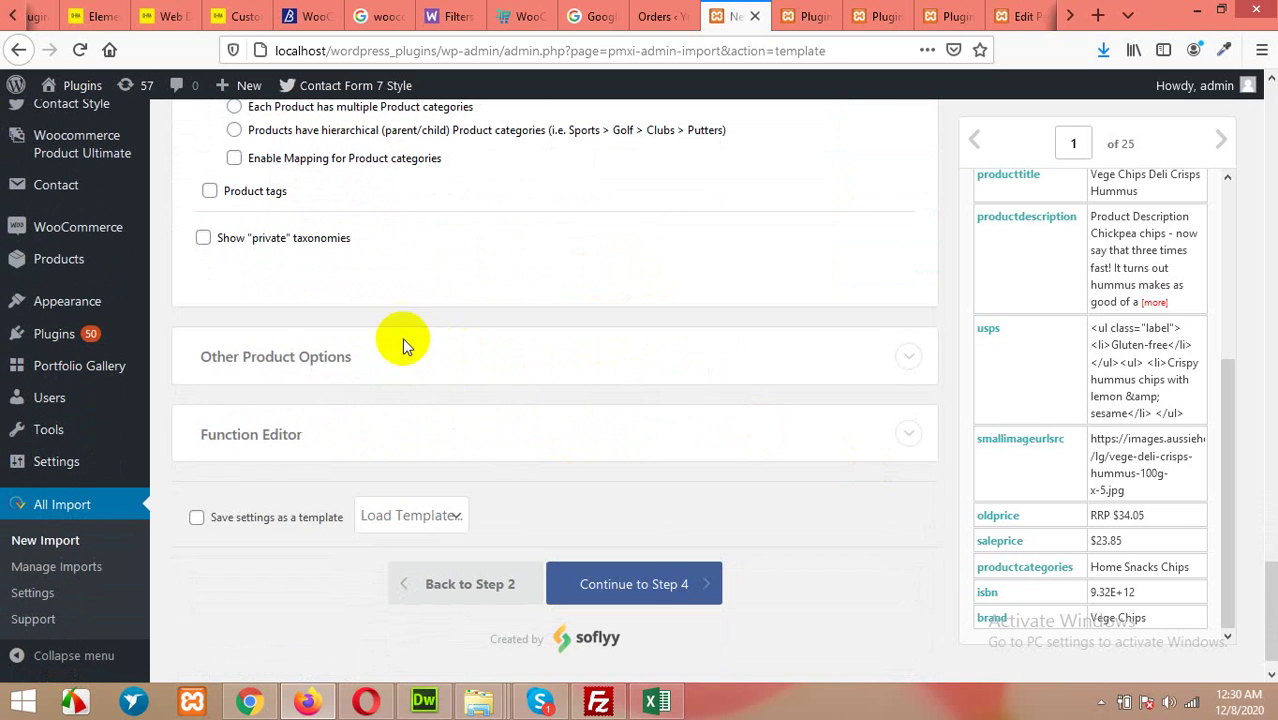
left_click(268, 368)
scroll(340, 350, "down", 5)
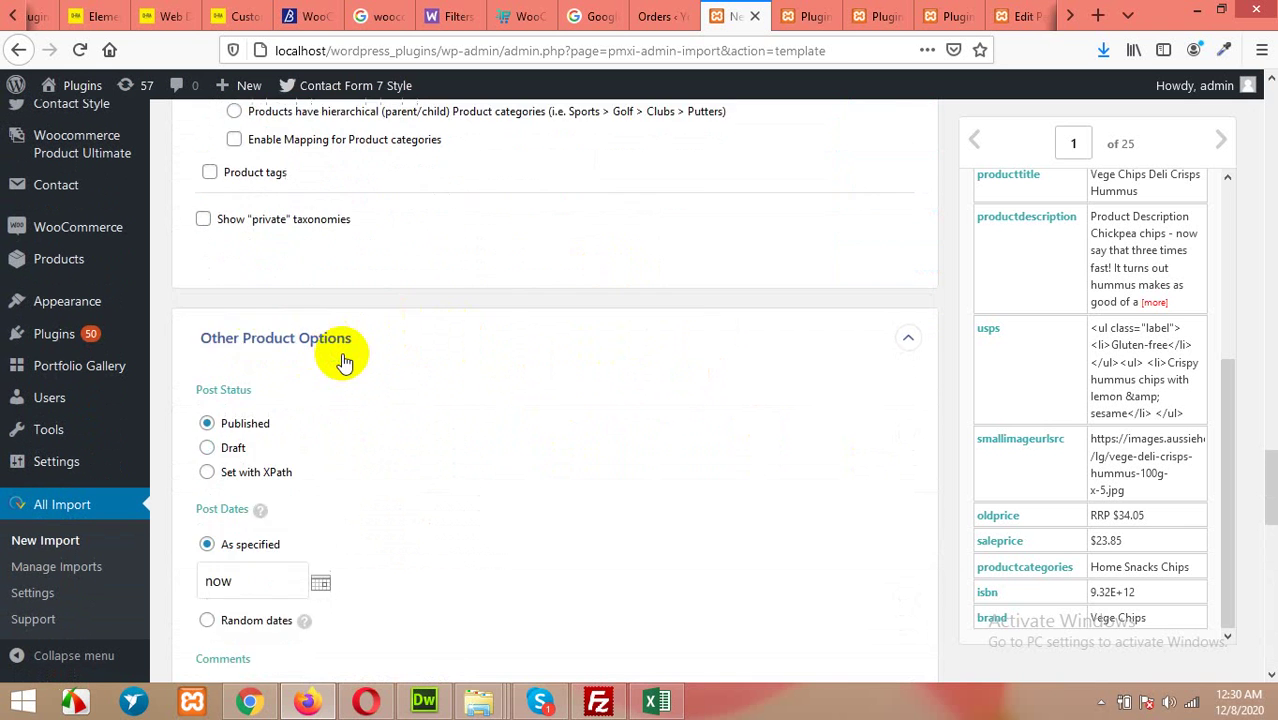
scroll(330, 300, "up", 3)
left_click(320, 262)
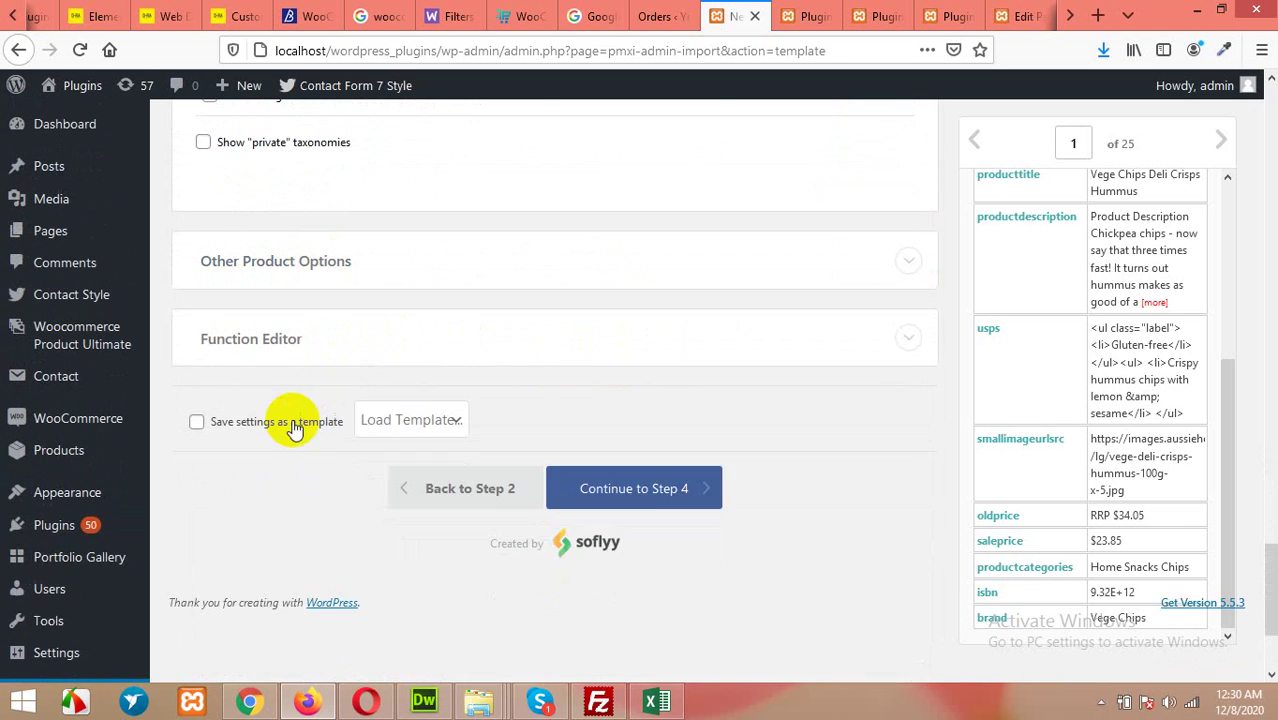
Continue to Step 4 of the import and auto-detect the unique identifier.
left_click(668, 497)
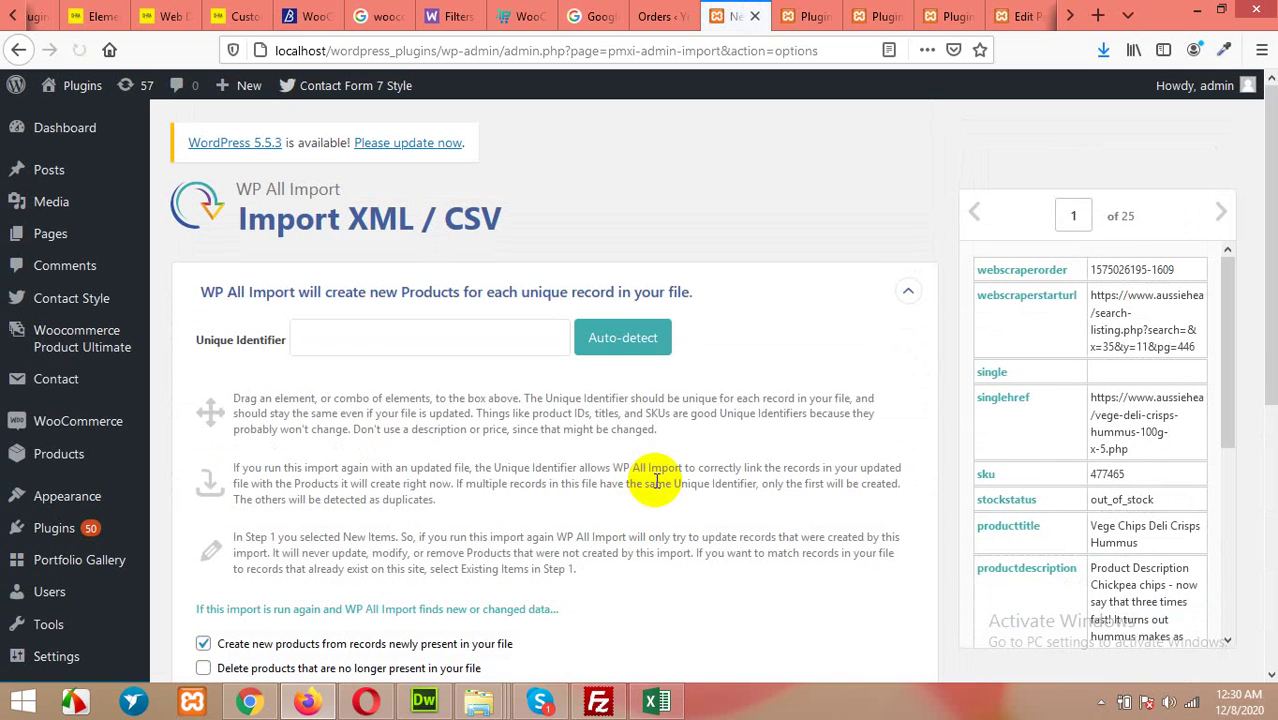
left_click(592, 338)
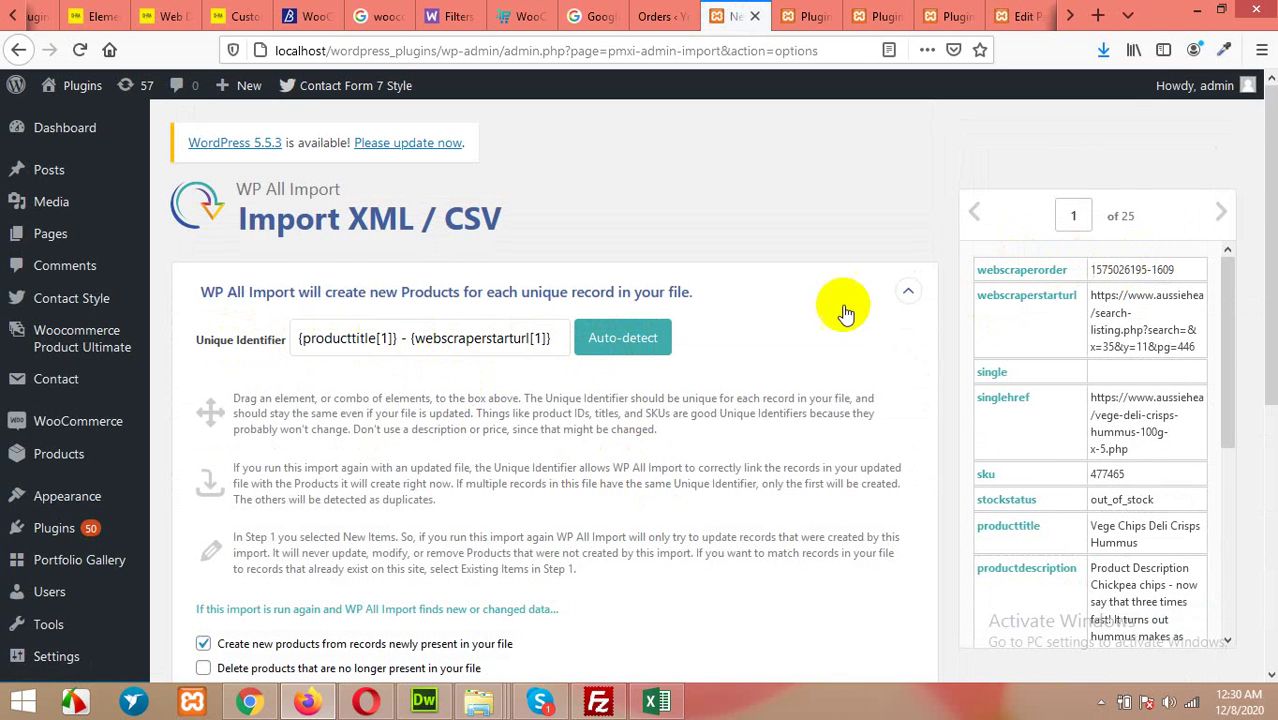
Review the options for creating and updating products on repeated imports and continue with the import.
scroll(598, 443, "down", 2)
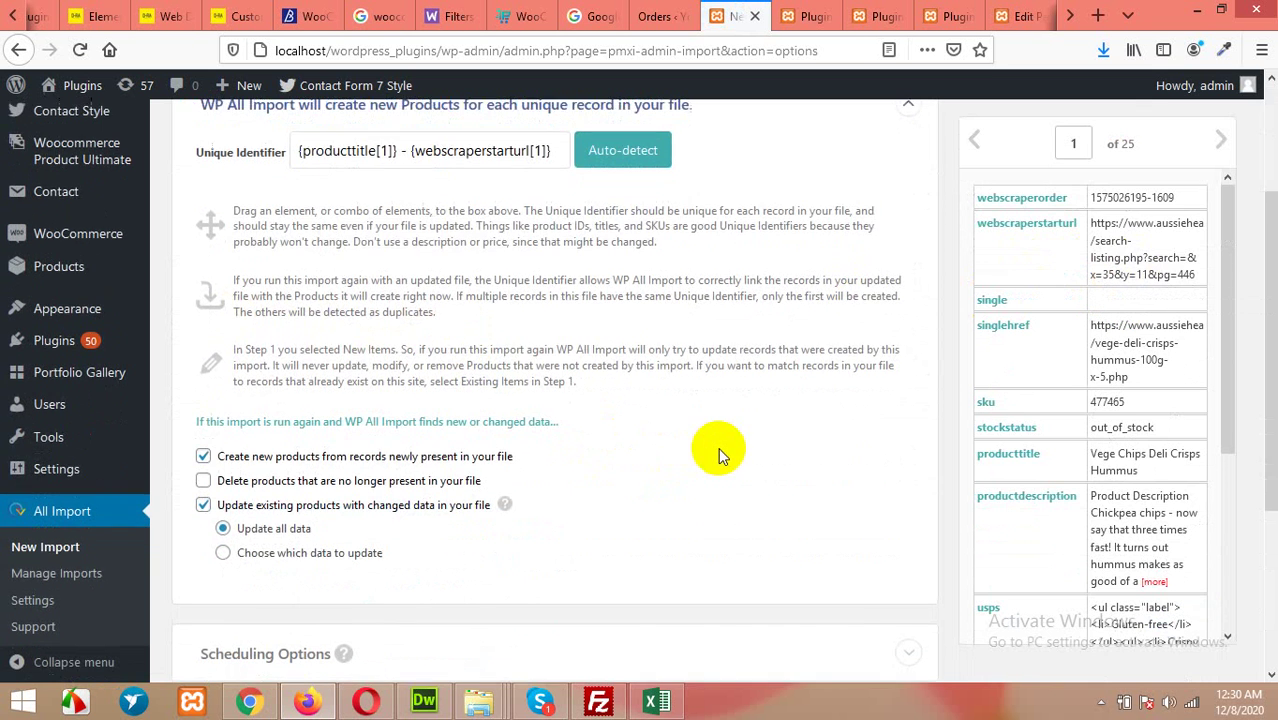
scroll(718, 447, "up", 2)
scroll(713, 422, "down", 5)
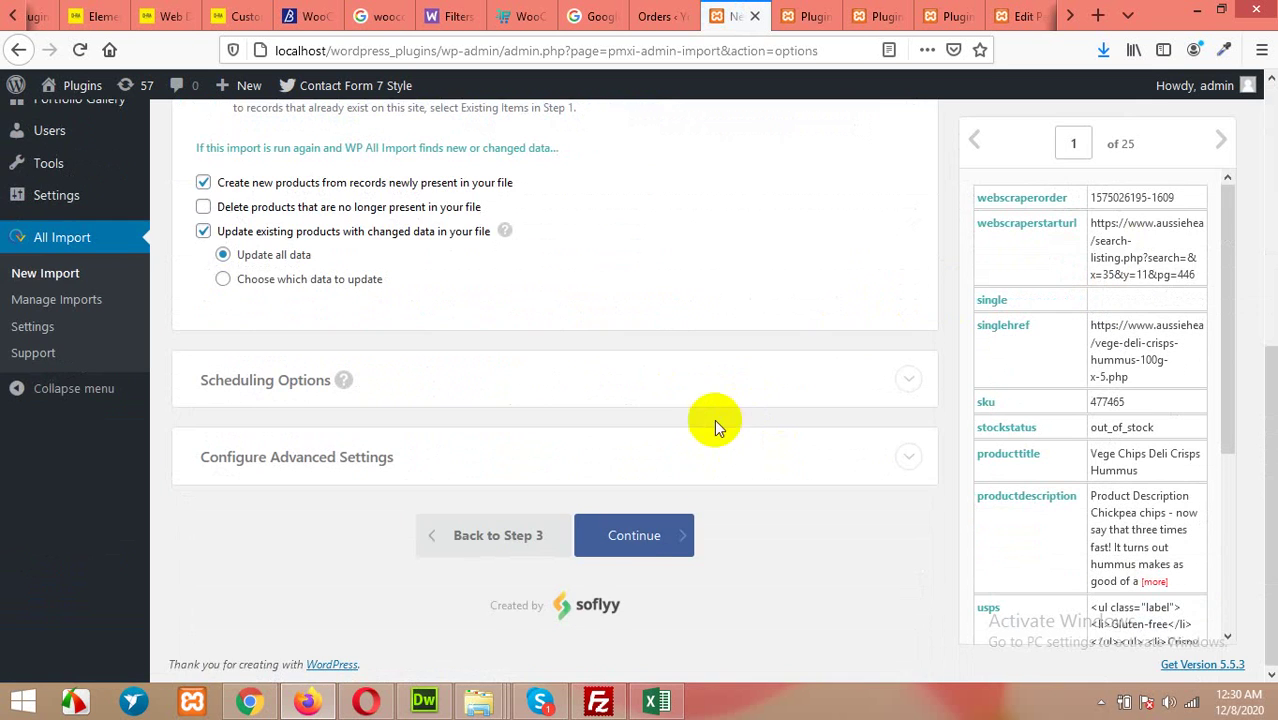
left_click(656, 552)
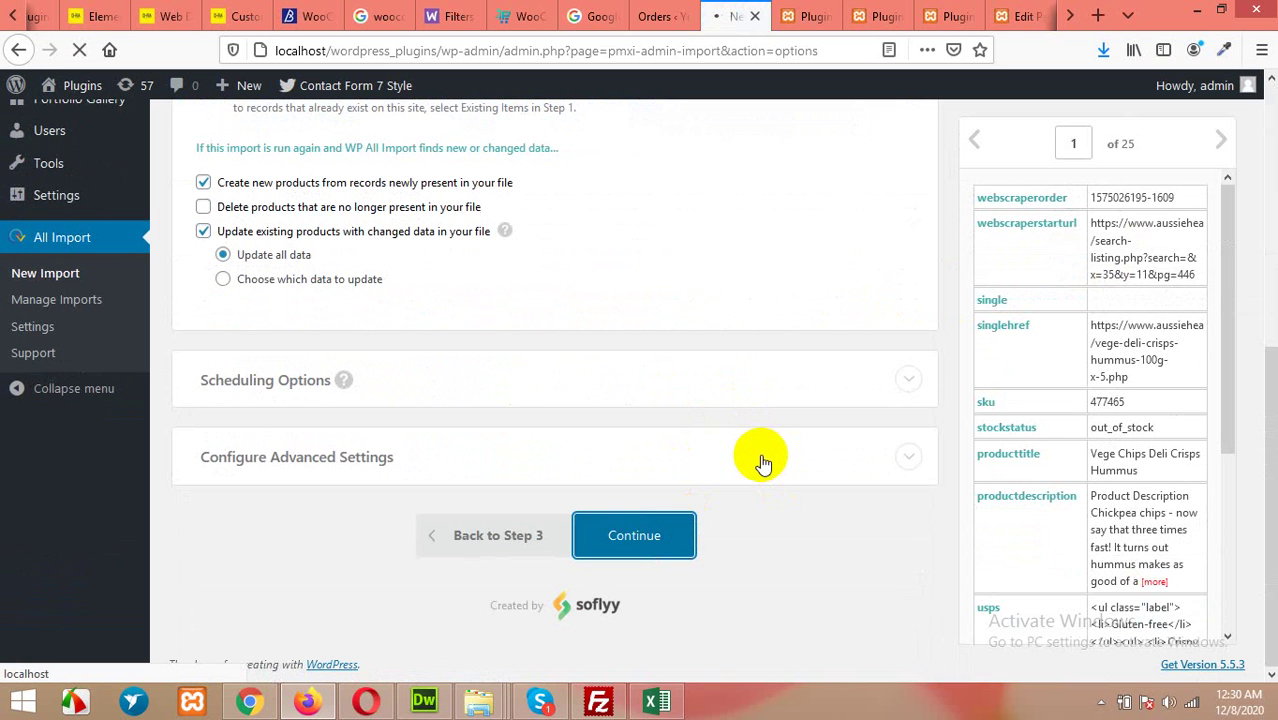
Confirm and run the import of products.csv, and review the completion summary and log once it finishes.
scroll(702, 393, "down", 1)
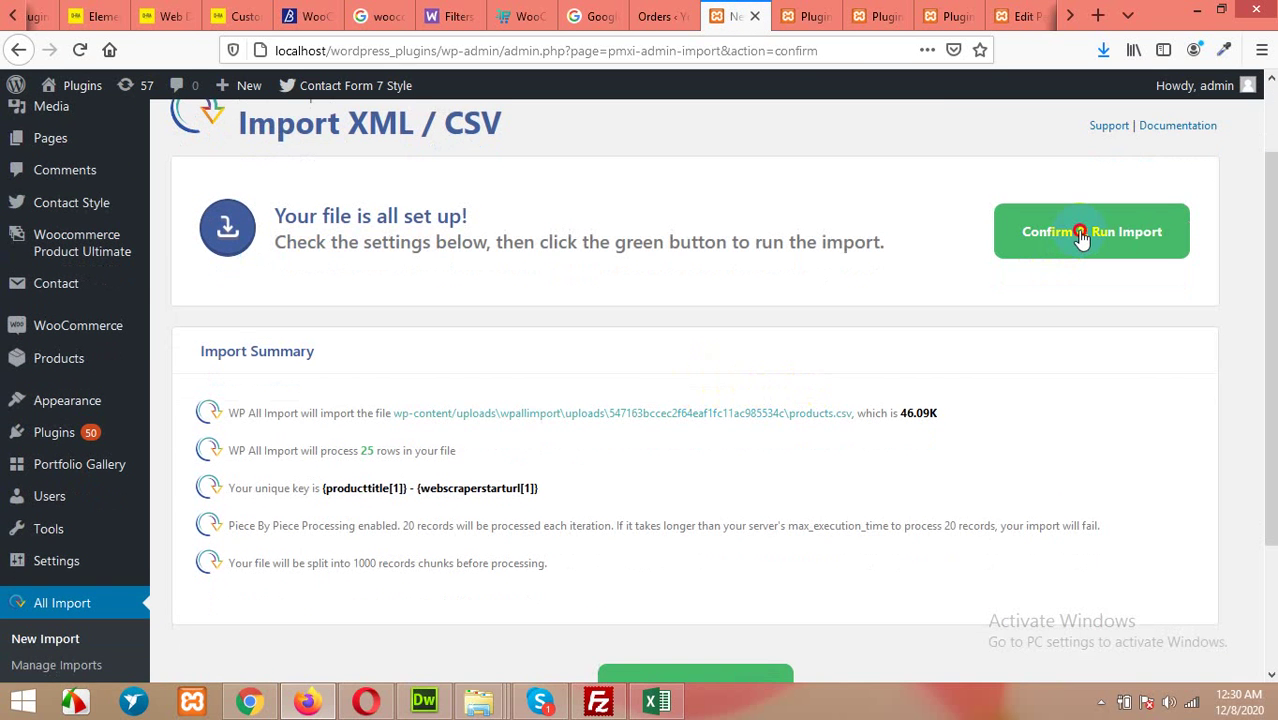
left_click(1080, 233)
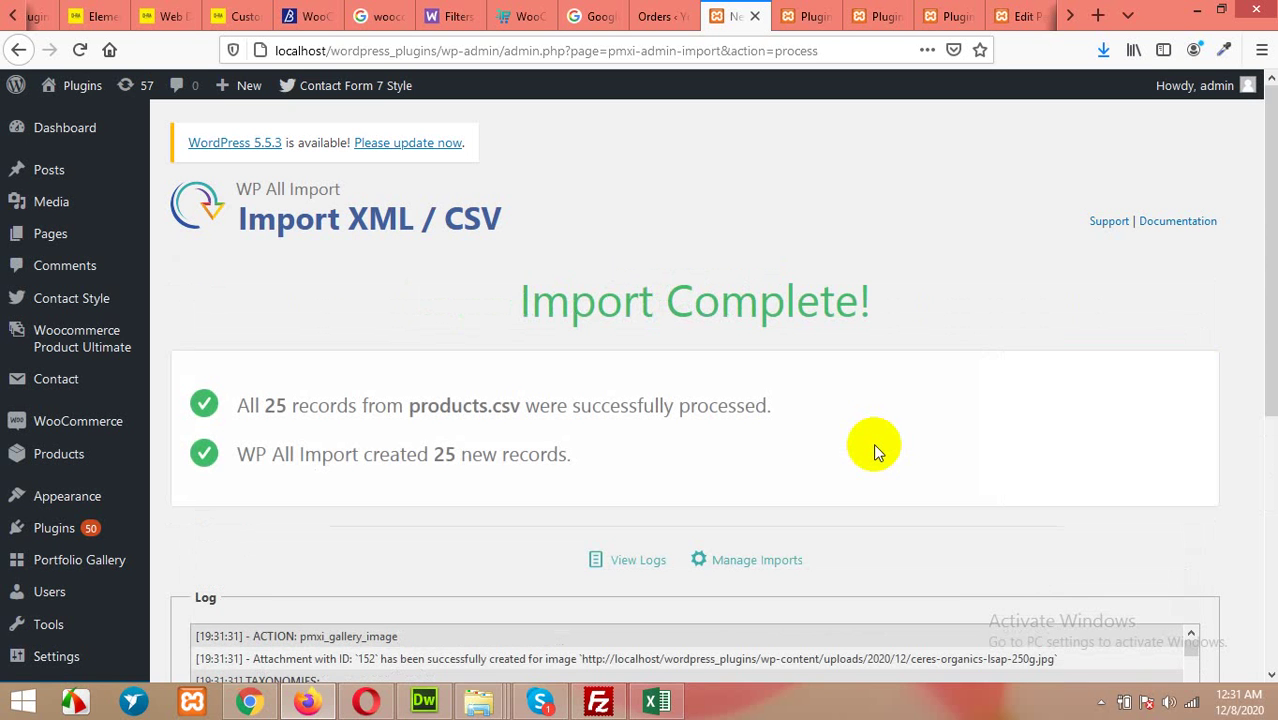
scroll(870, 394, "down", 5)
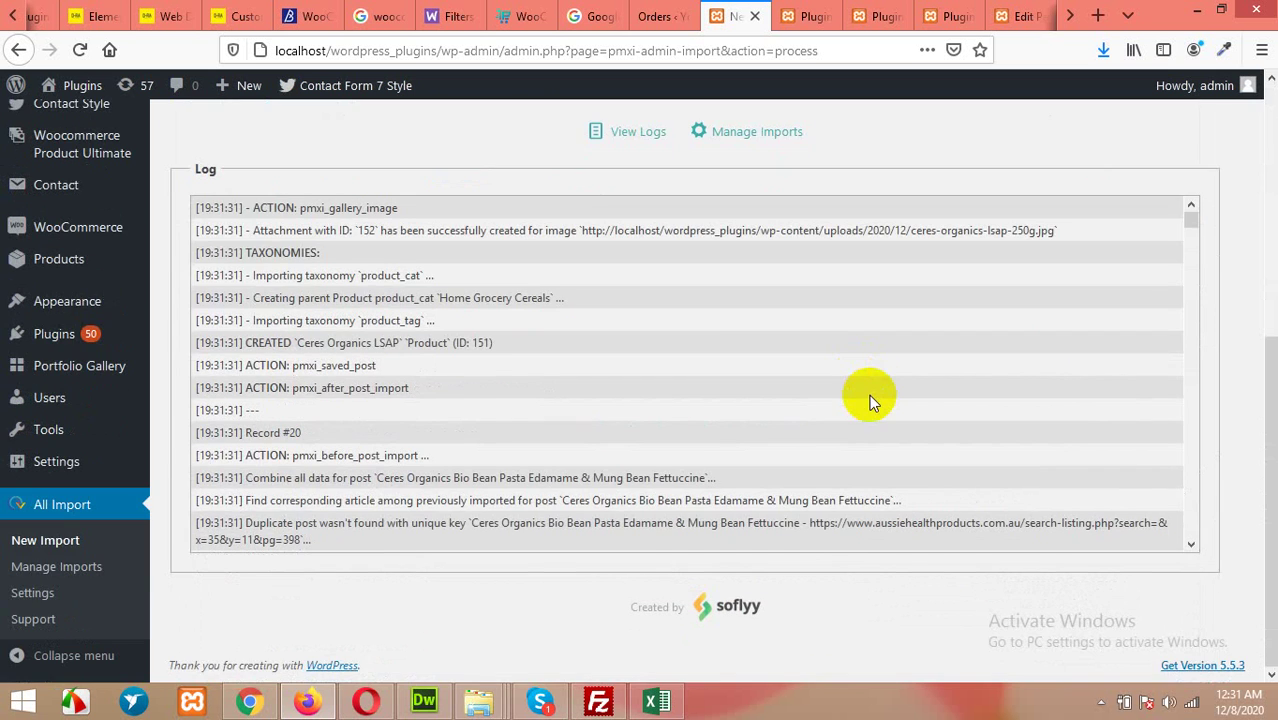
scroll(878, 514, "up", 5)
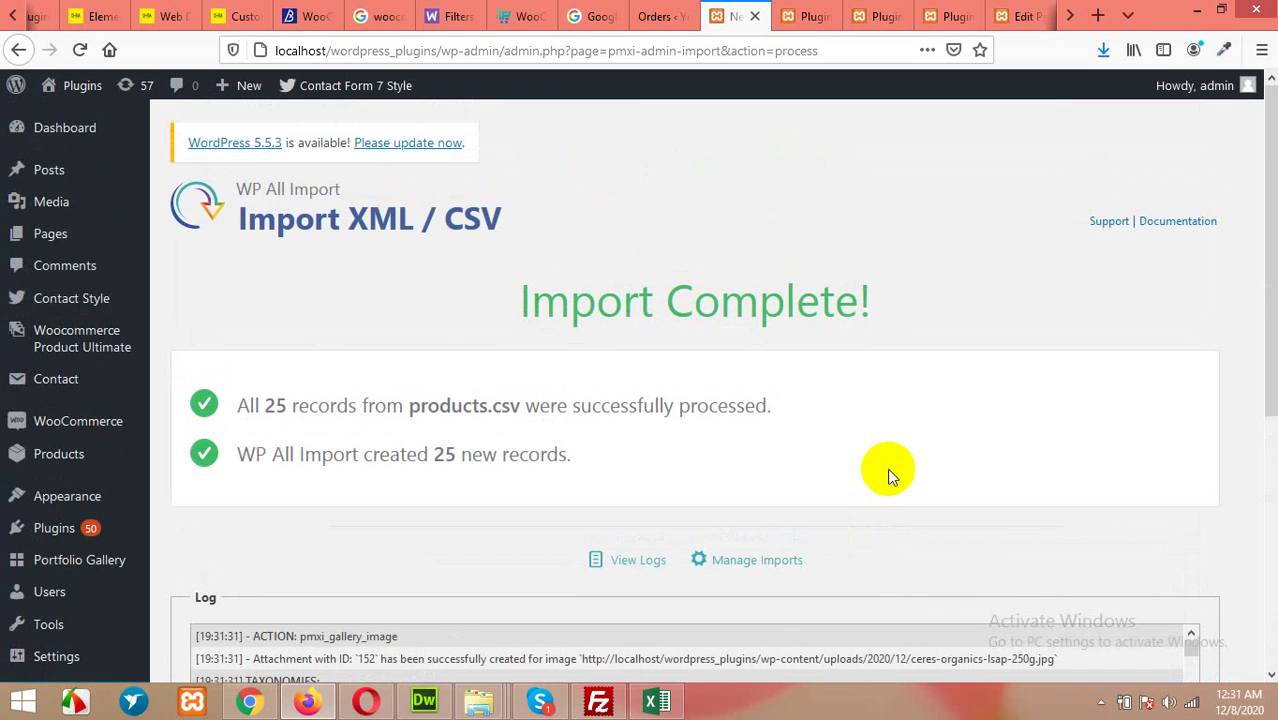
Open the store's list of all products and look through the newly imported items with their images, SKUs, stock, prices and categories.
left_click(52, 456)
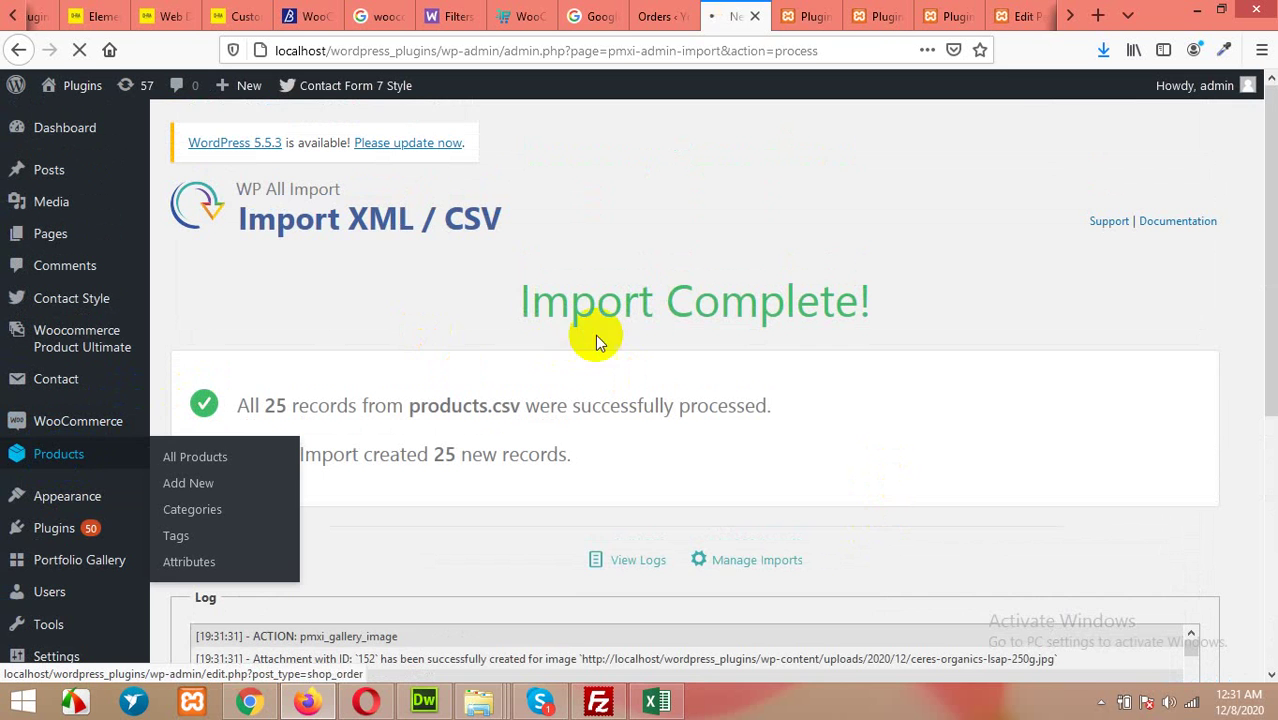
scroll(622, 357, "down", 2)
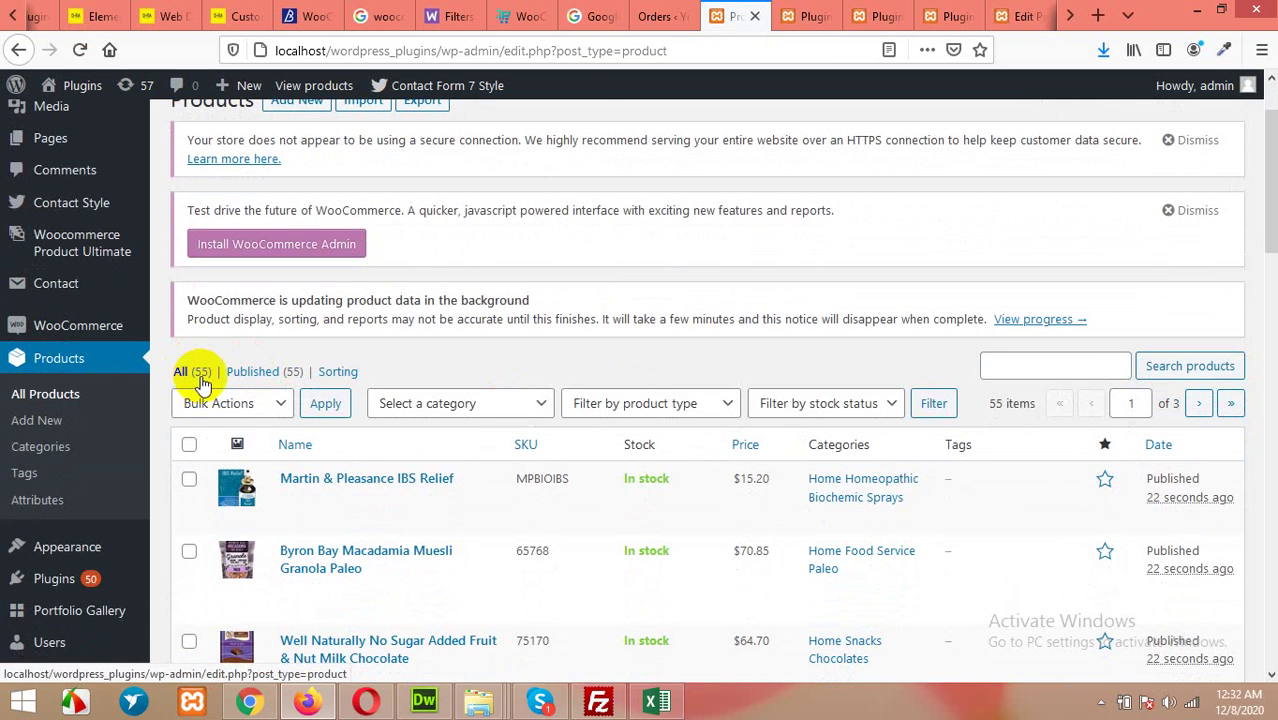
scroll(435, 371, "down", 4)
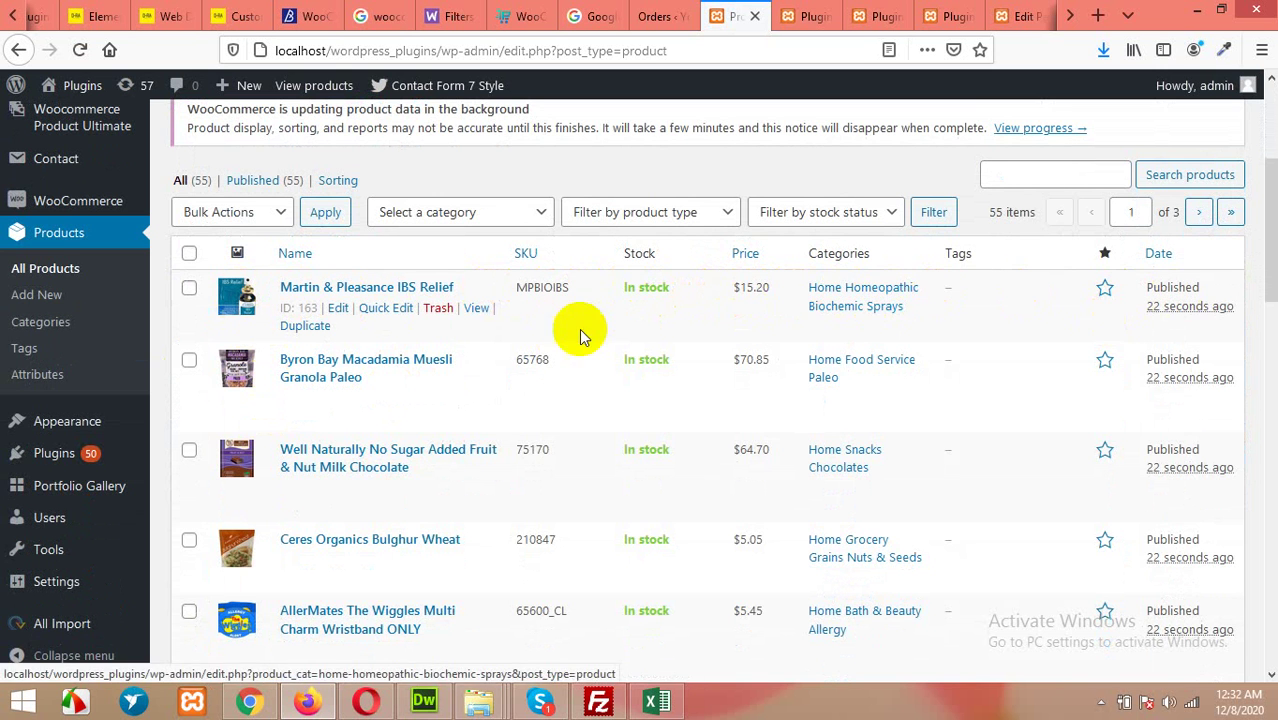
scroll(385, 340, "down", 3)
scroll(372, 355, "up", 5)
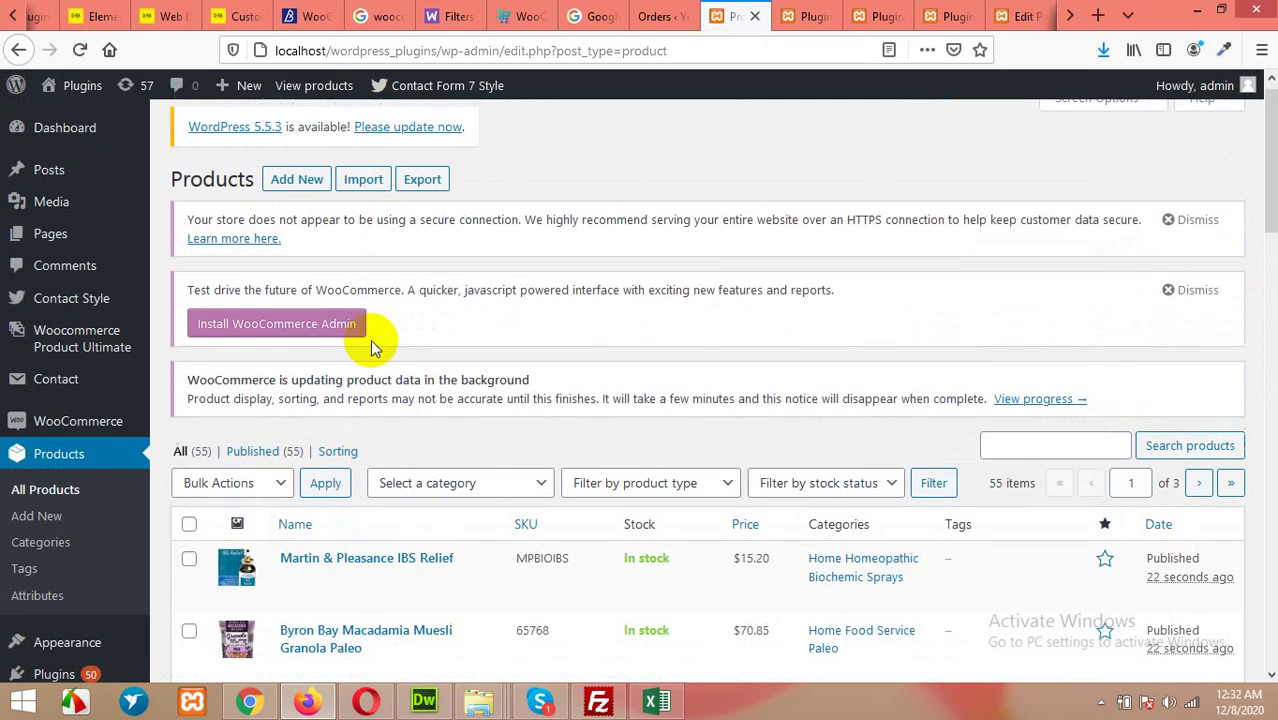